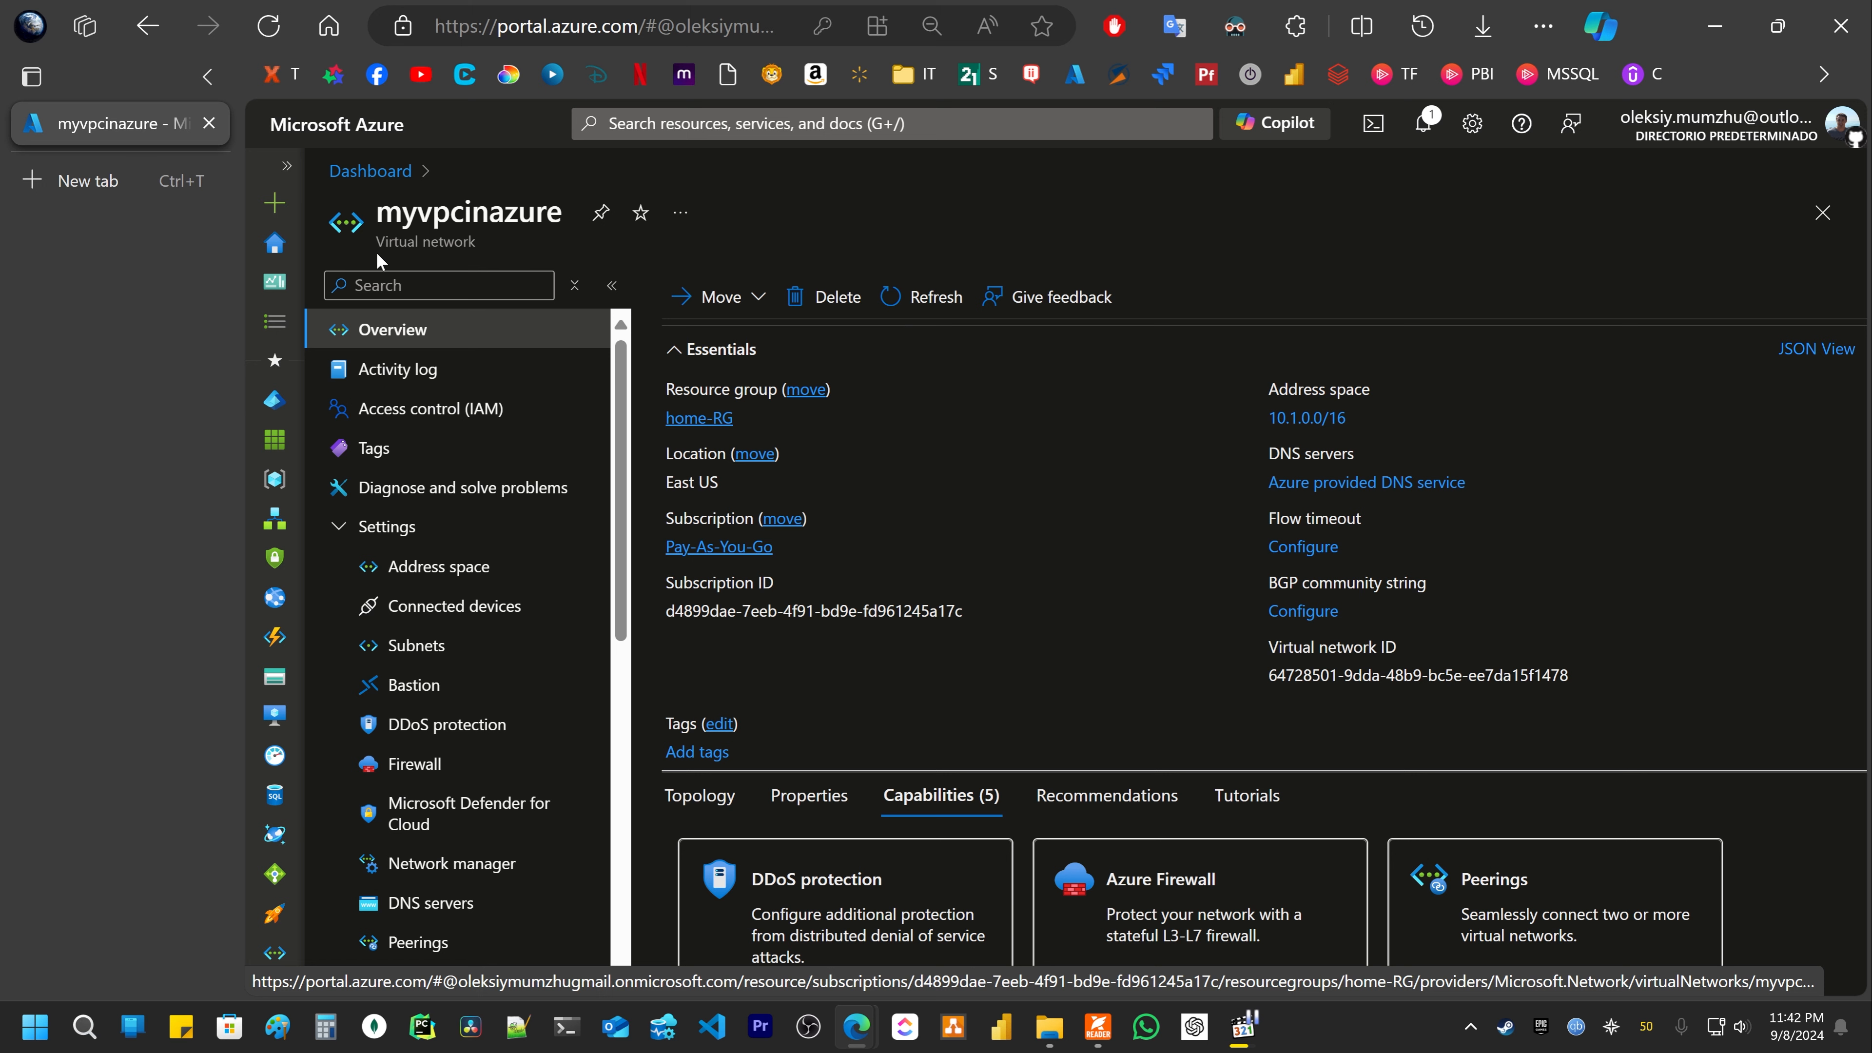
Step: Open the Bastion settings of the myvpcinazure virtual network
{"action": "left_click_drag", "start_coordinate": [377, 249], "coordinate": [501, 260]}
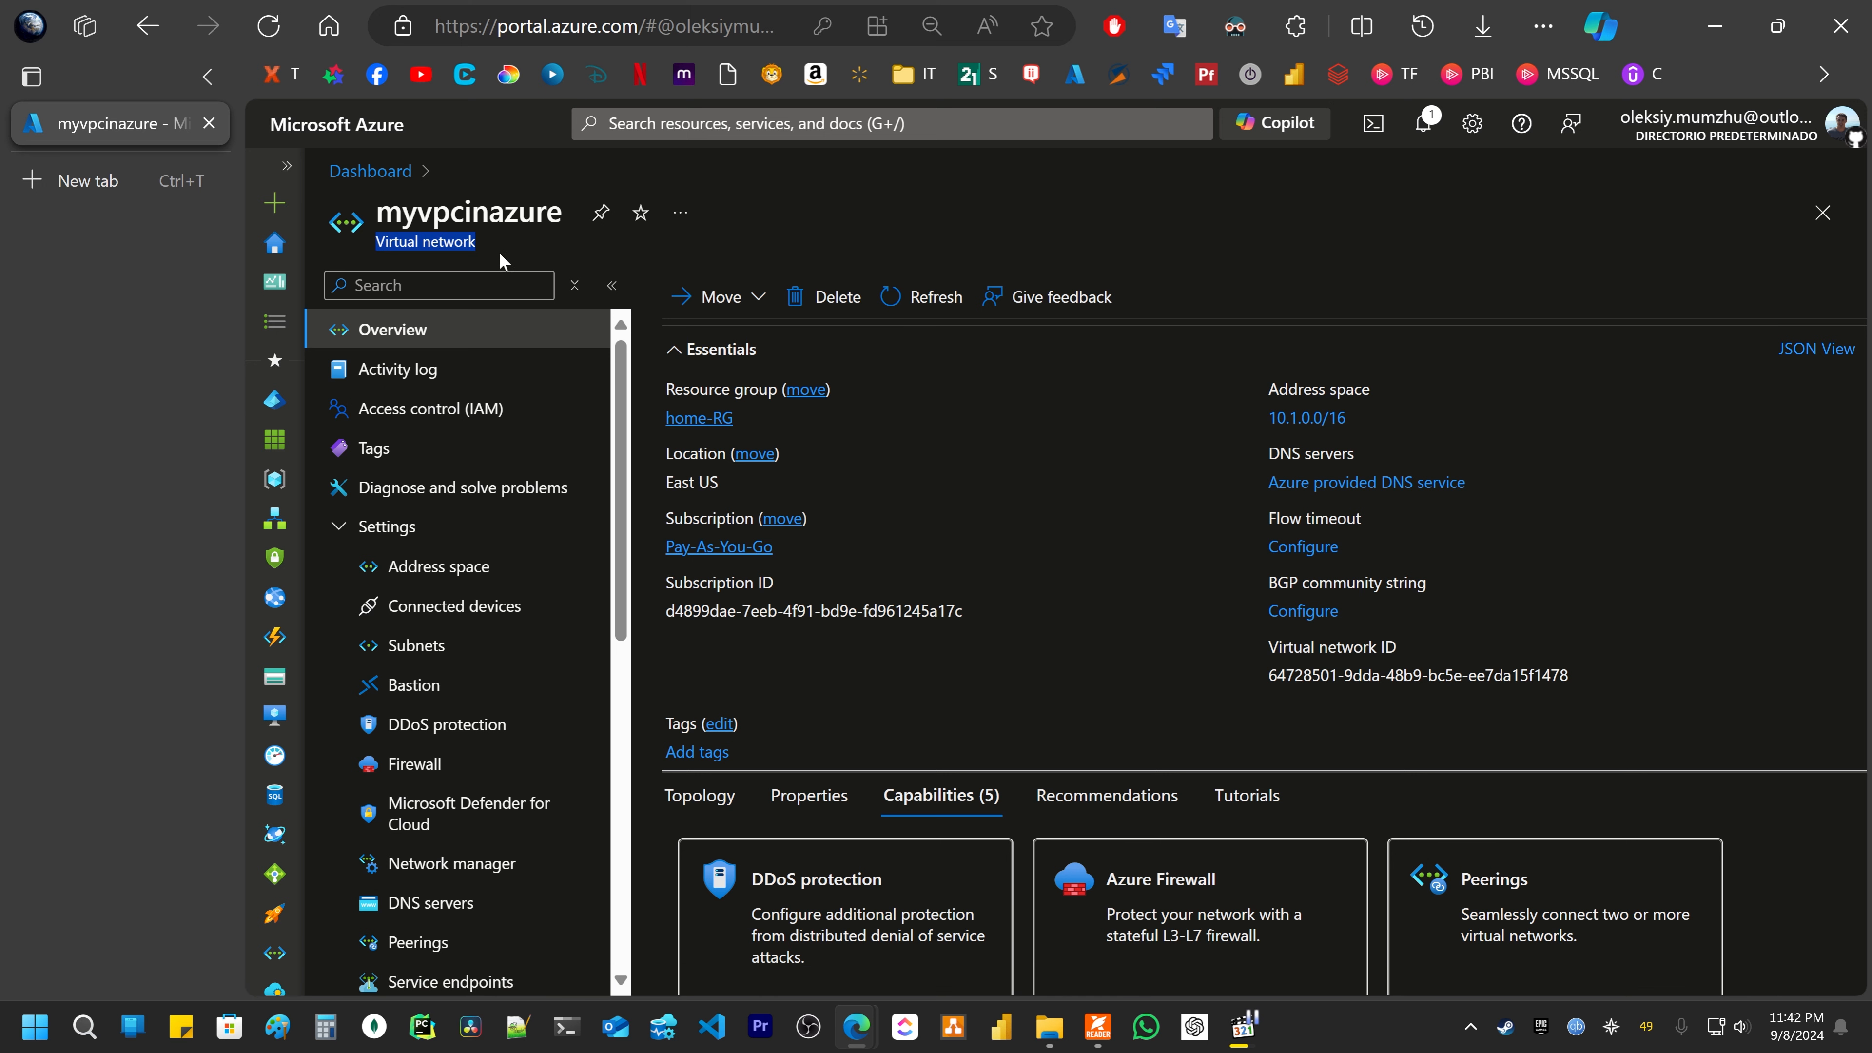
{"action": "left_click", "coordinate": [1005, 531]}
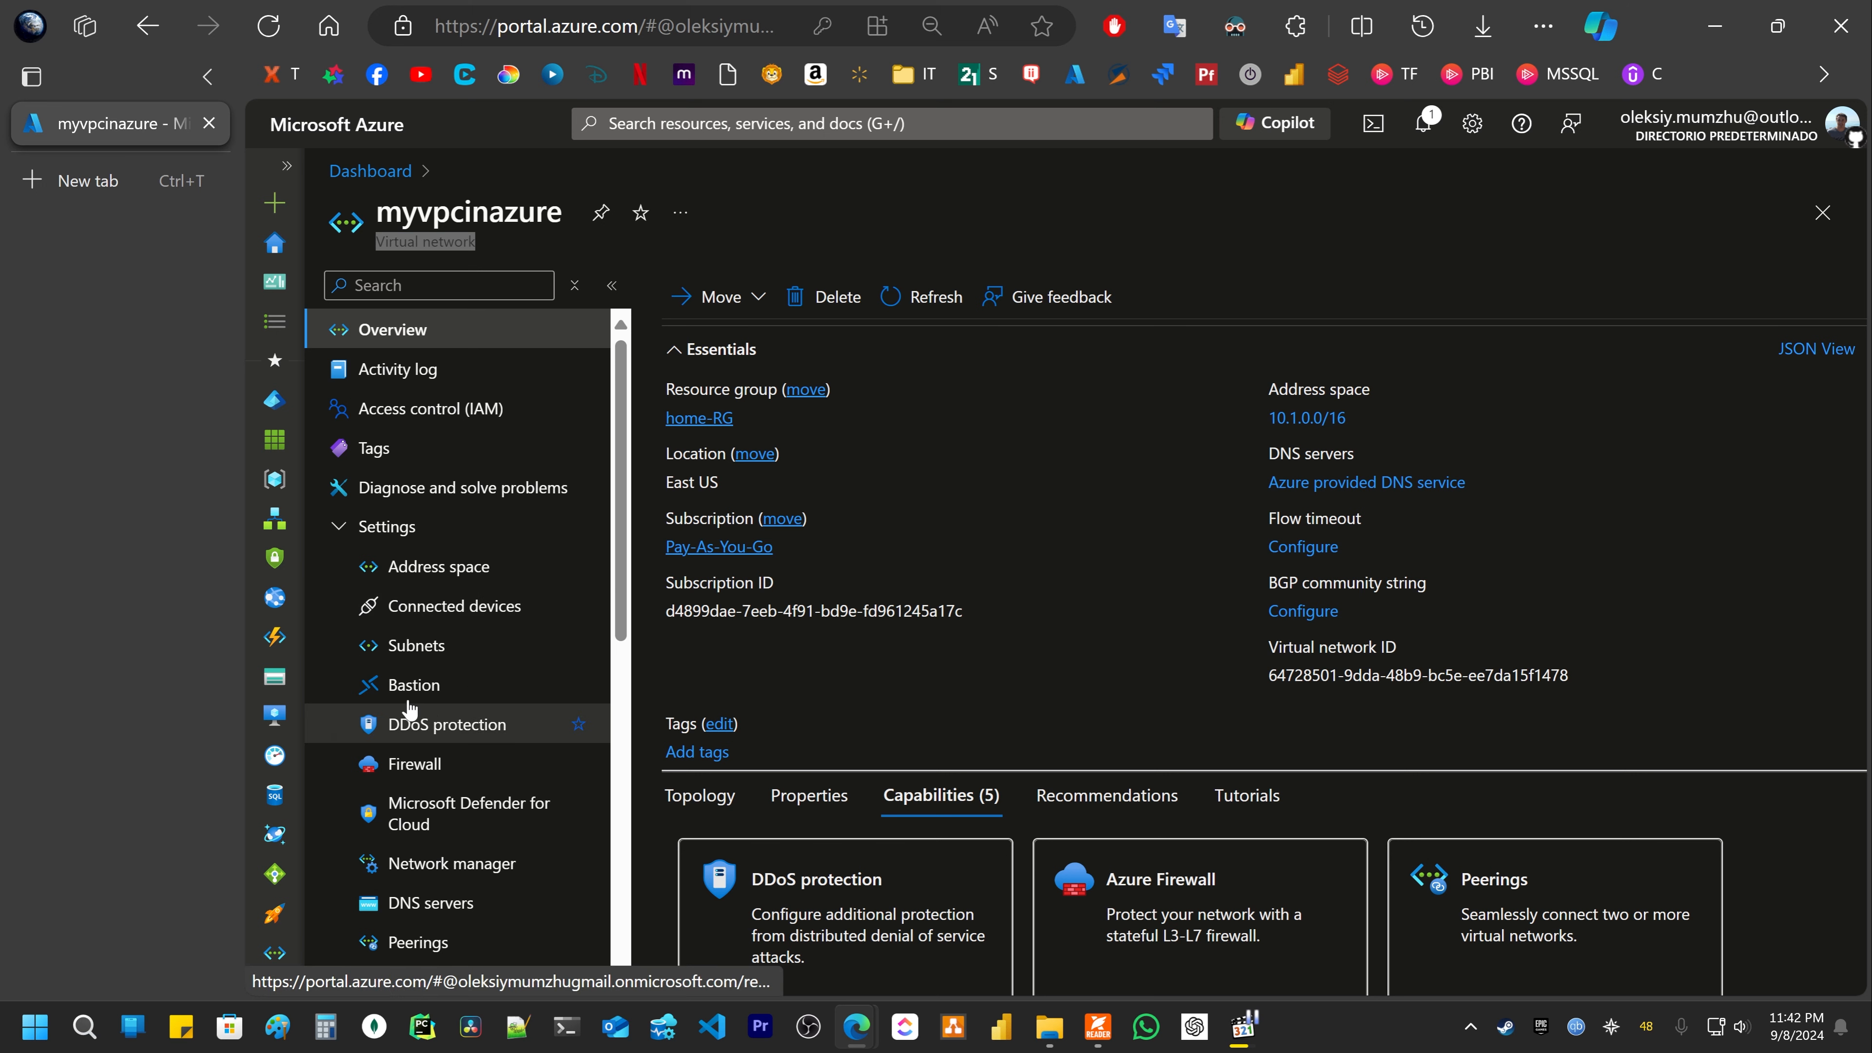
{"action": "left_click", "coordinate": [354, 533]}
{"action": "left_click", "coordinate": [355, 537]}
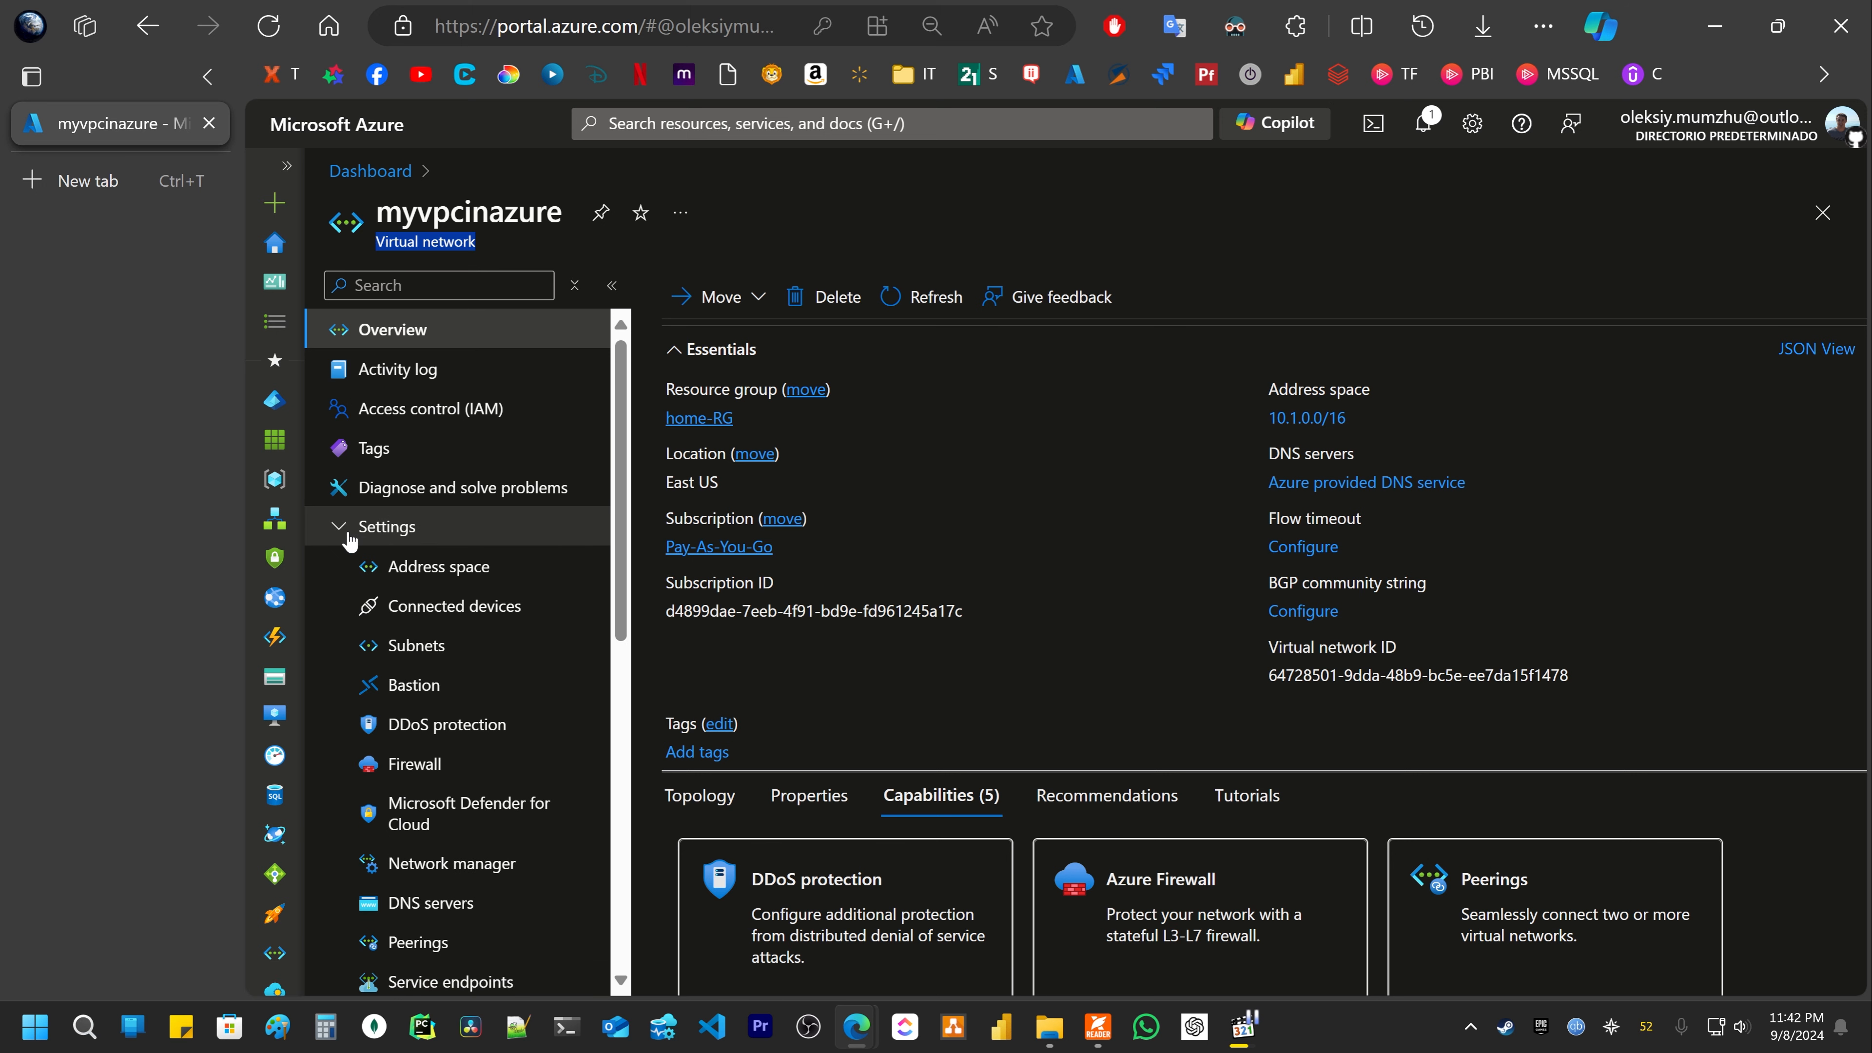
{"action": "left_click", "coordinate": [409, 697]}
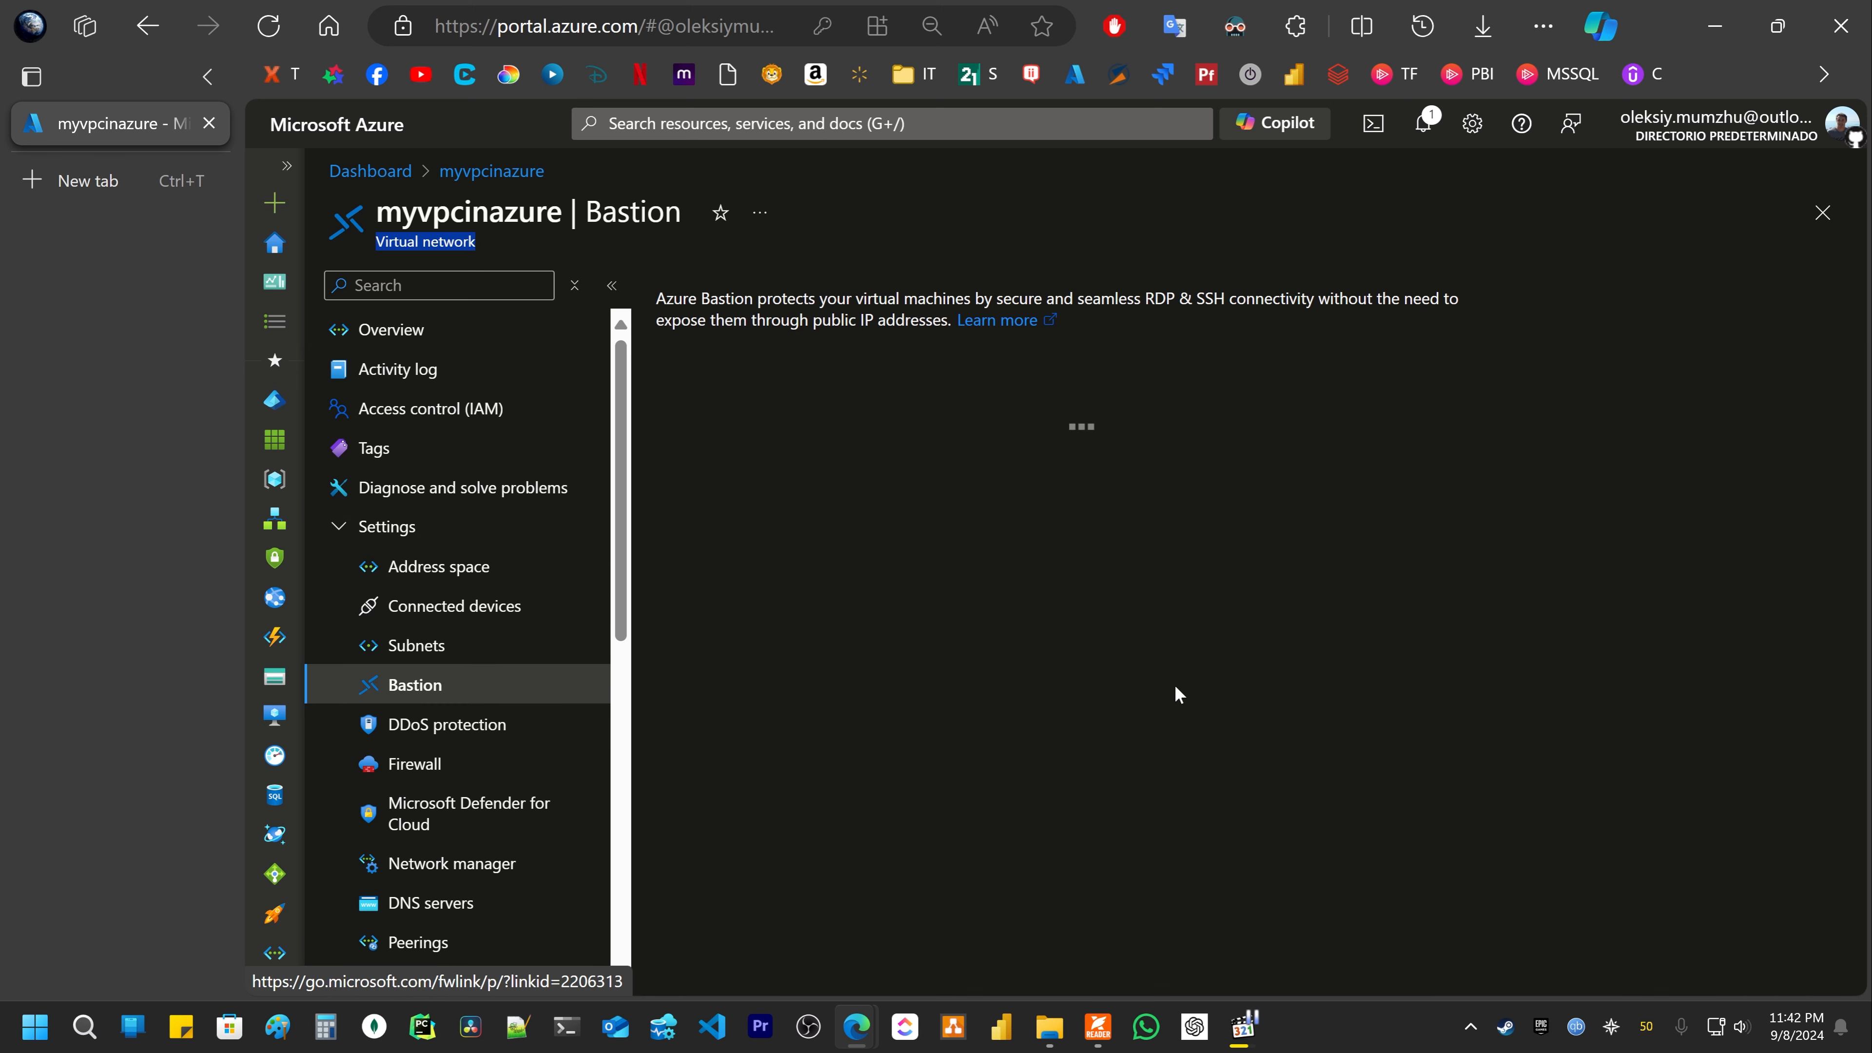
Step: Deploy the Bastion host for myvpcinazure with the proposed default settings
{"action": "left_click", "coordinate": [928, 414]}
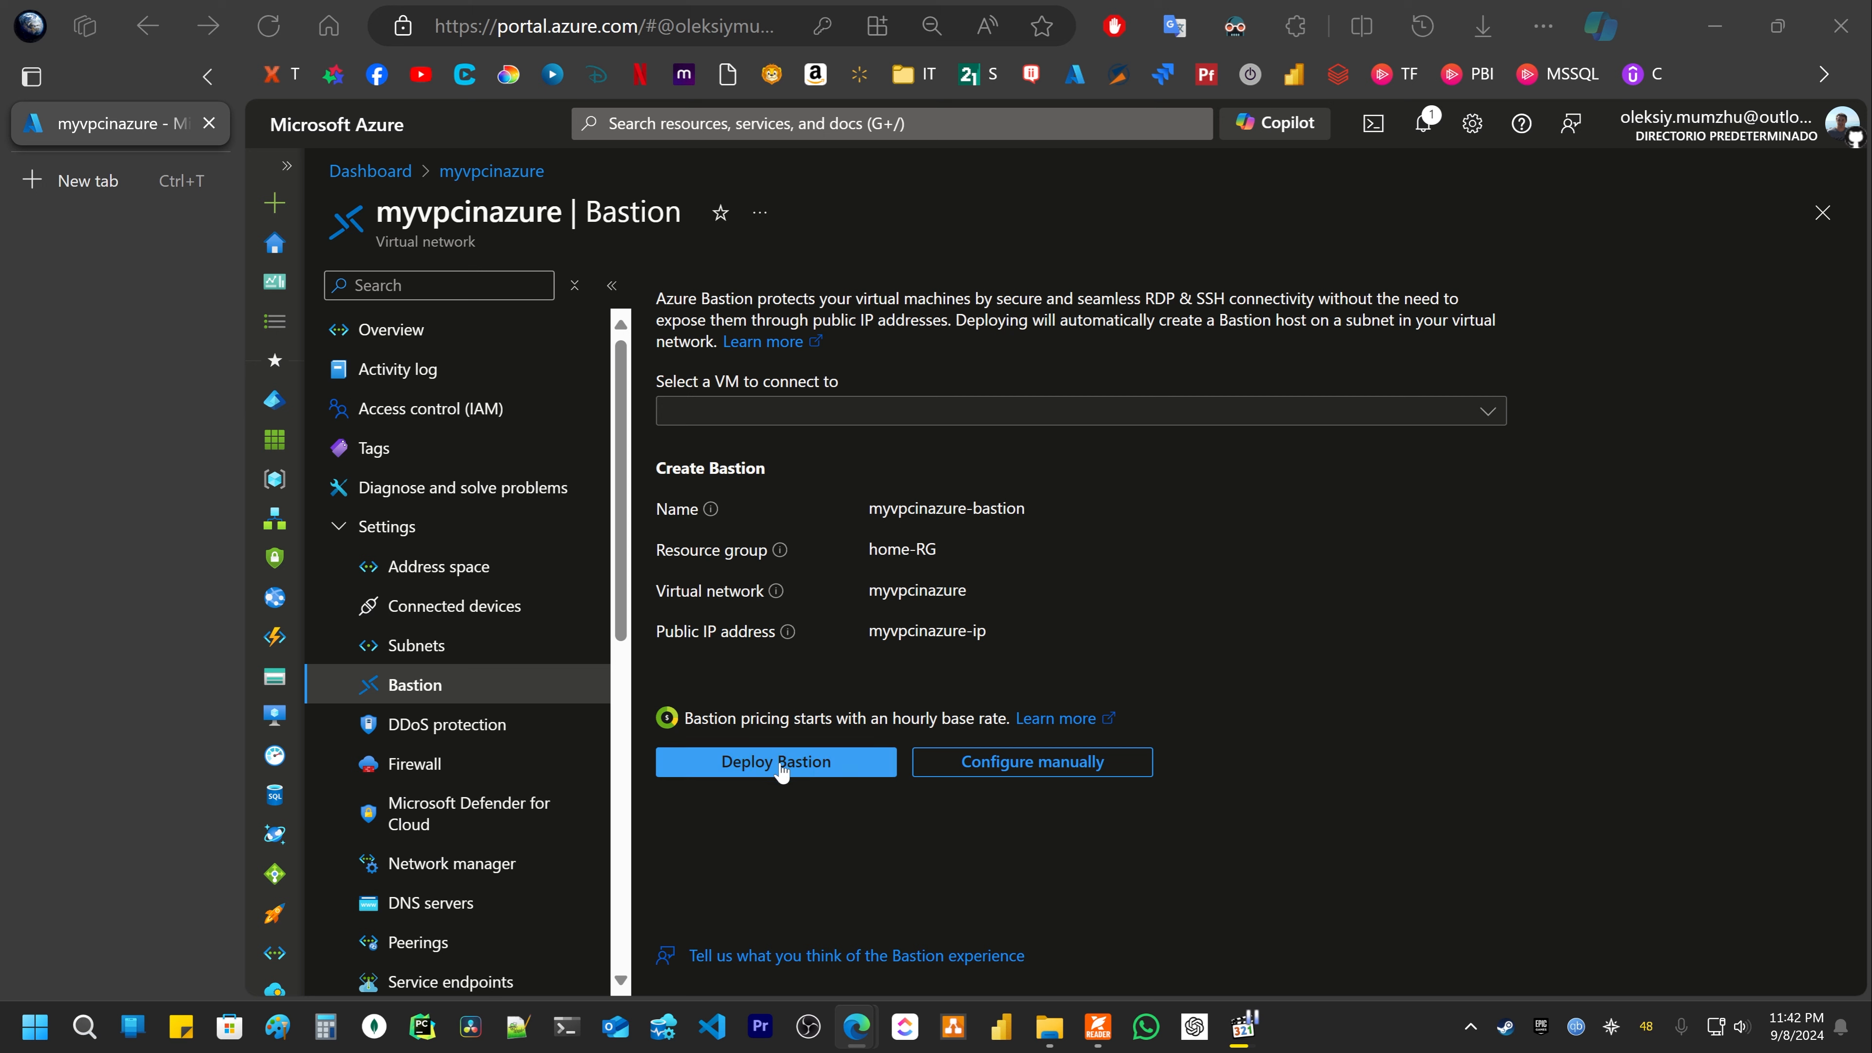
{"action": "left_click", "coordinate": [763, 769]}
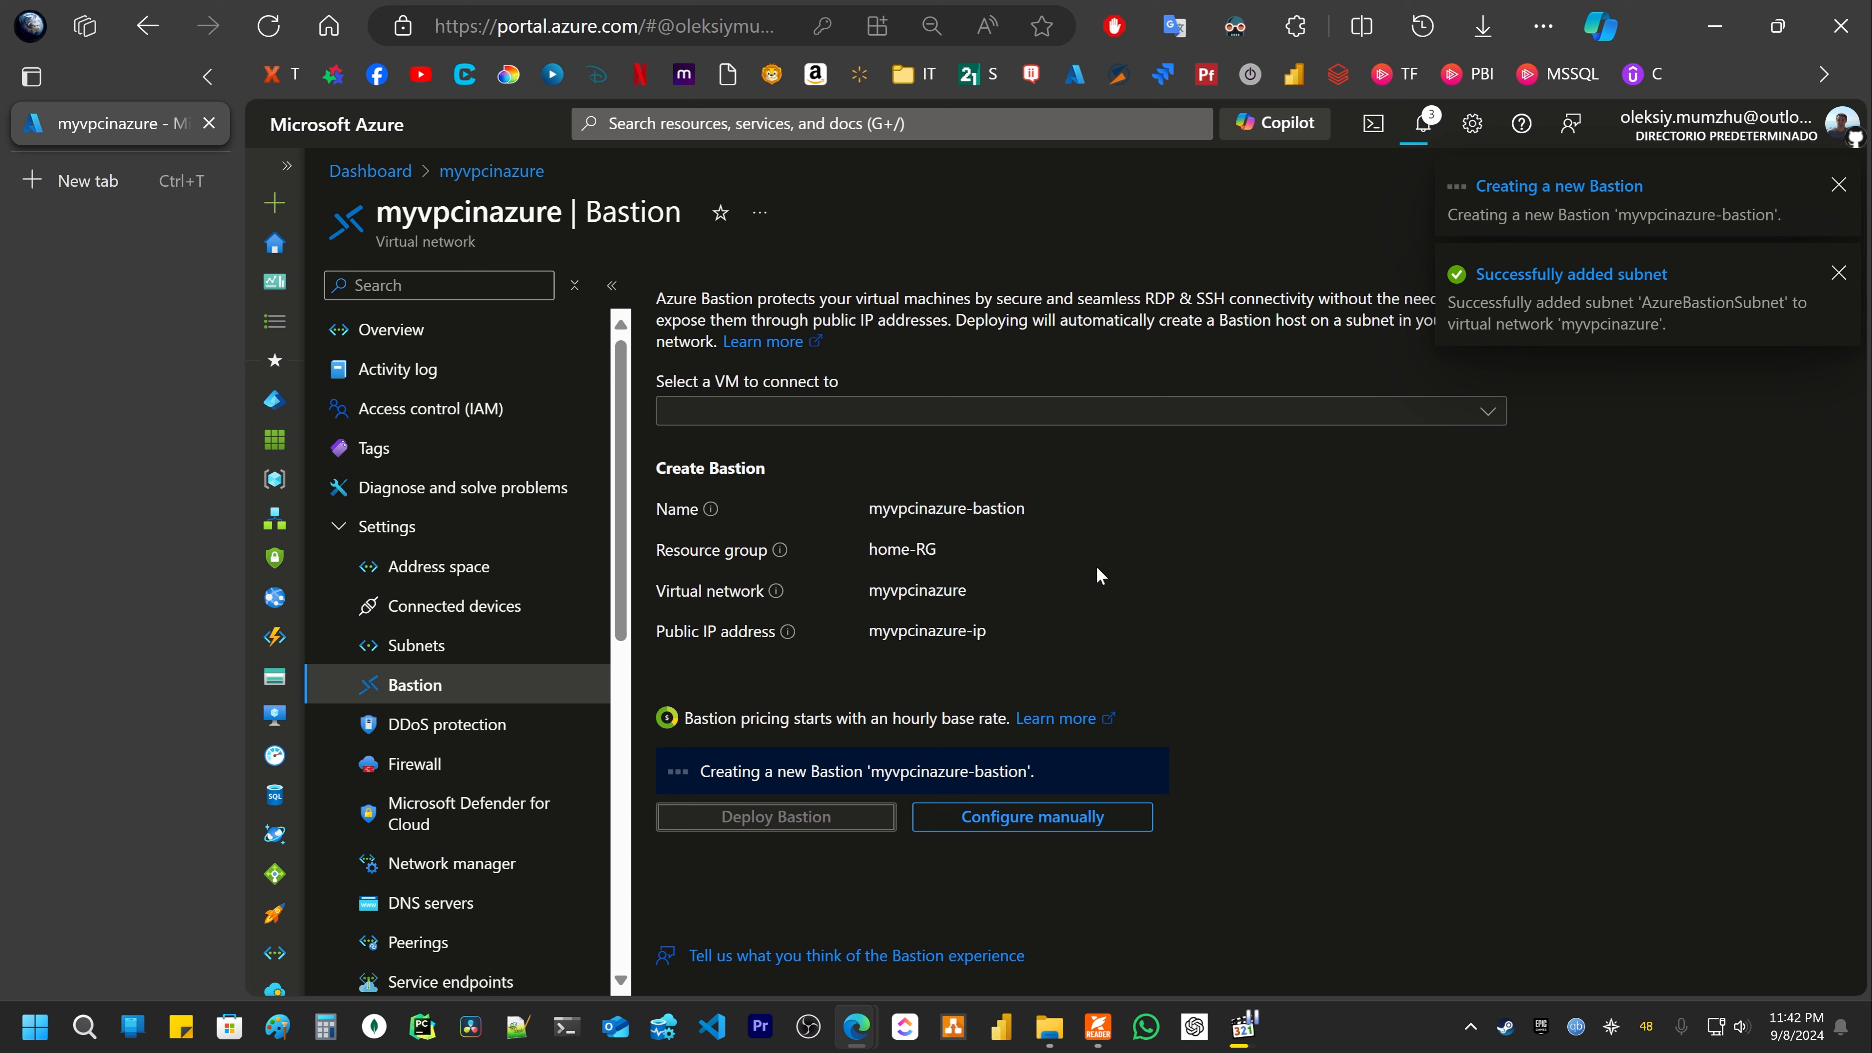
{"action": "left_click_drag", "start_coordinate": [645, 380], "coordinate": [849, 382]}
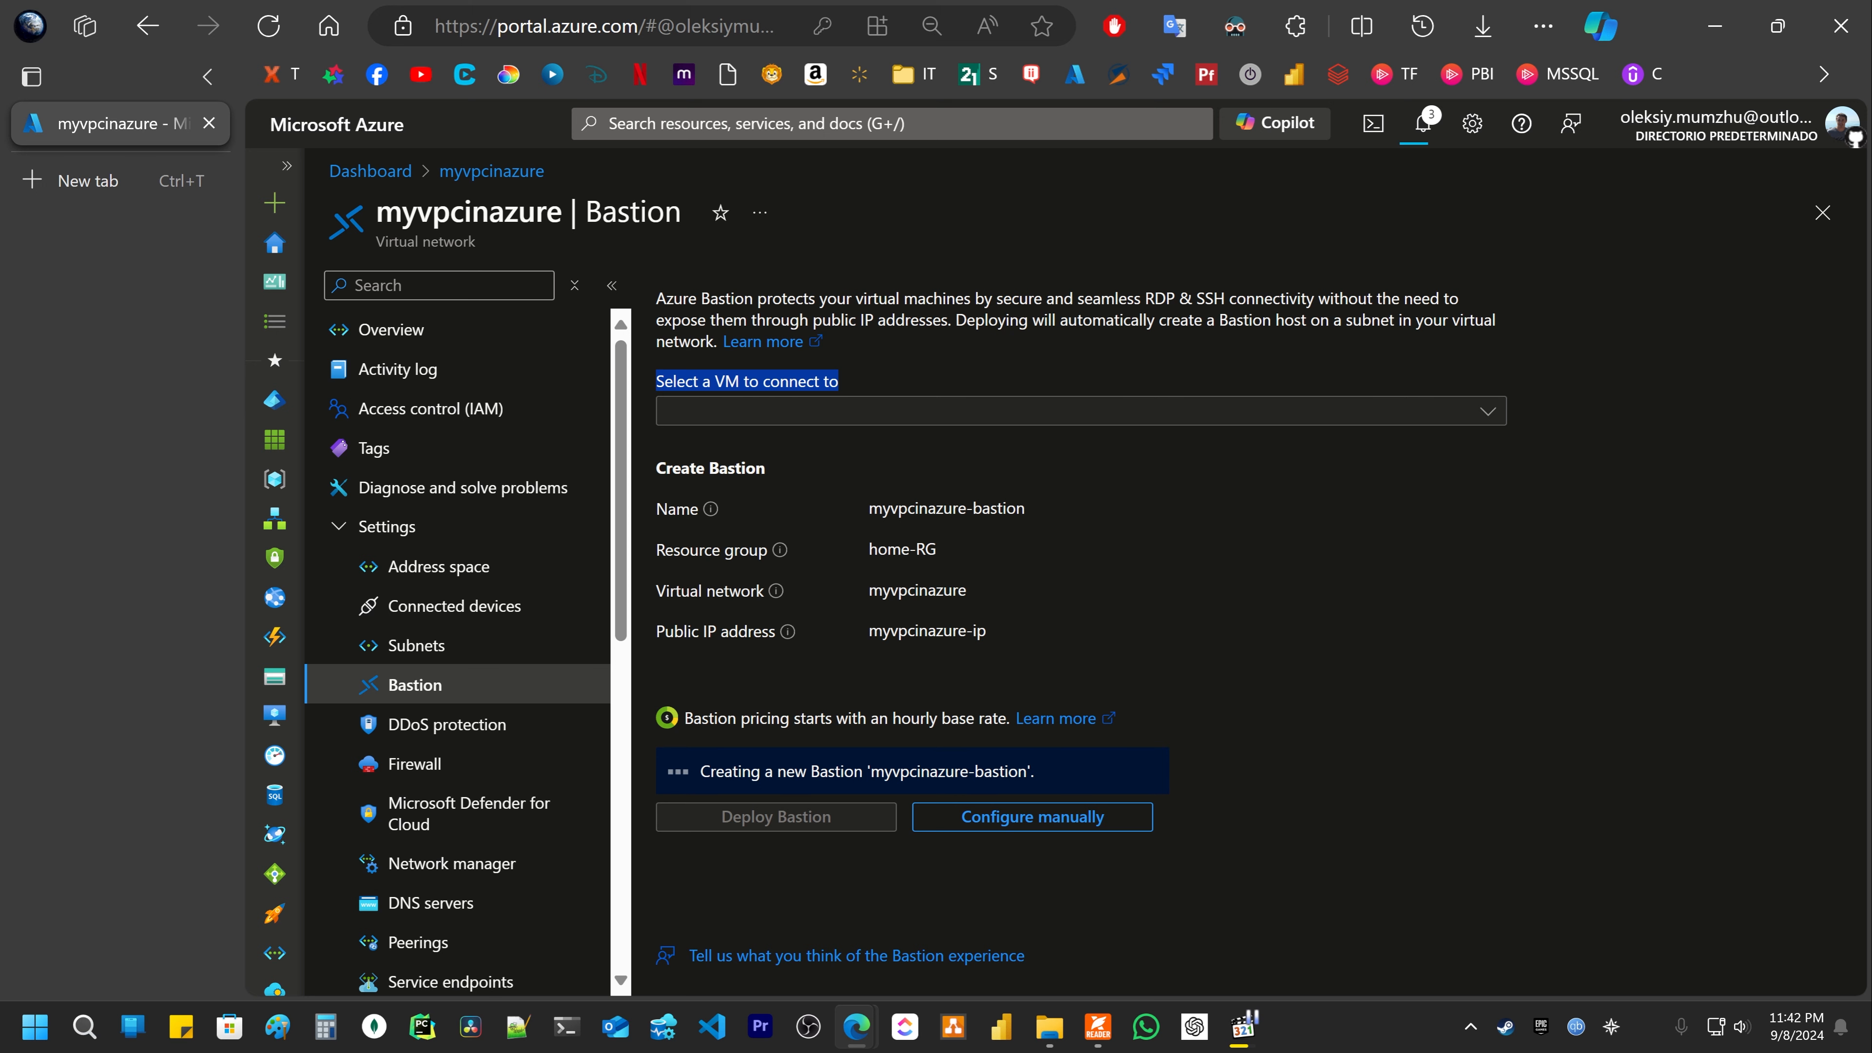
Step: Open the manual Bastion configuration form and bring its instance details into view
{"action": "left_click", "coordinate": [1052, 824]}
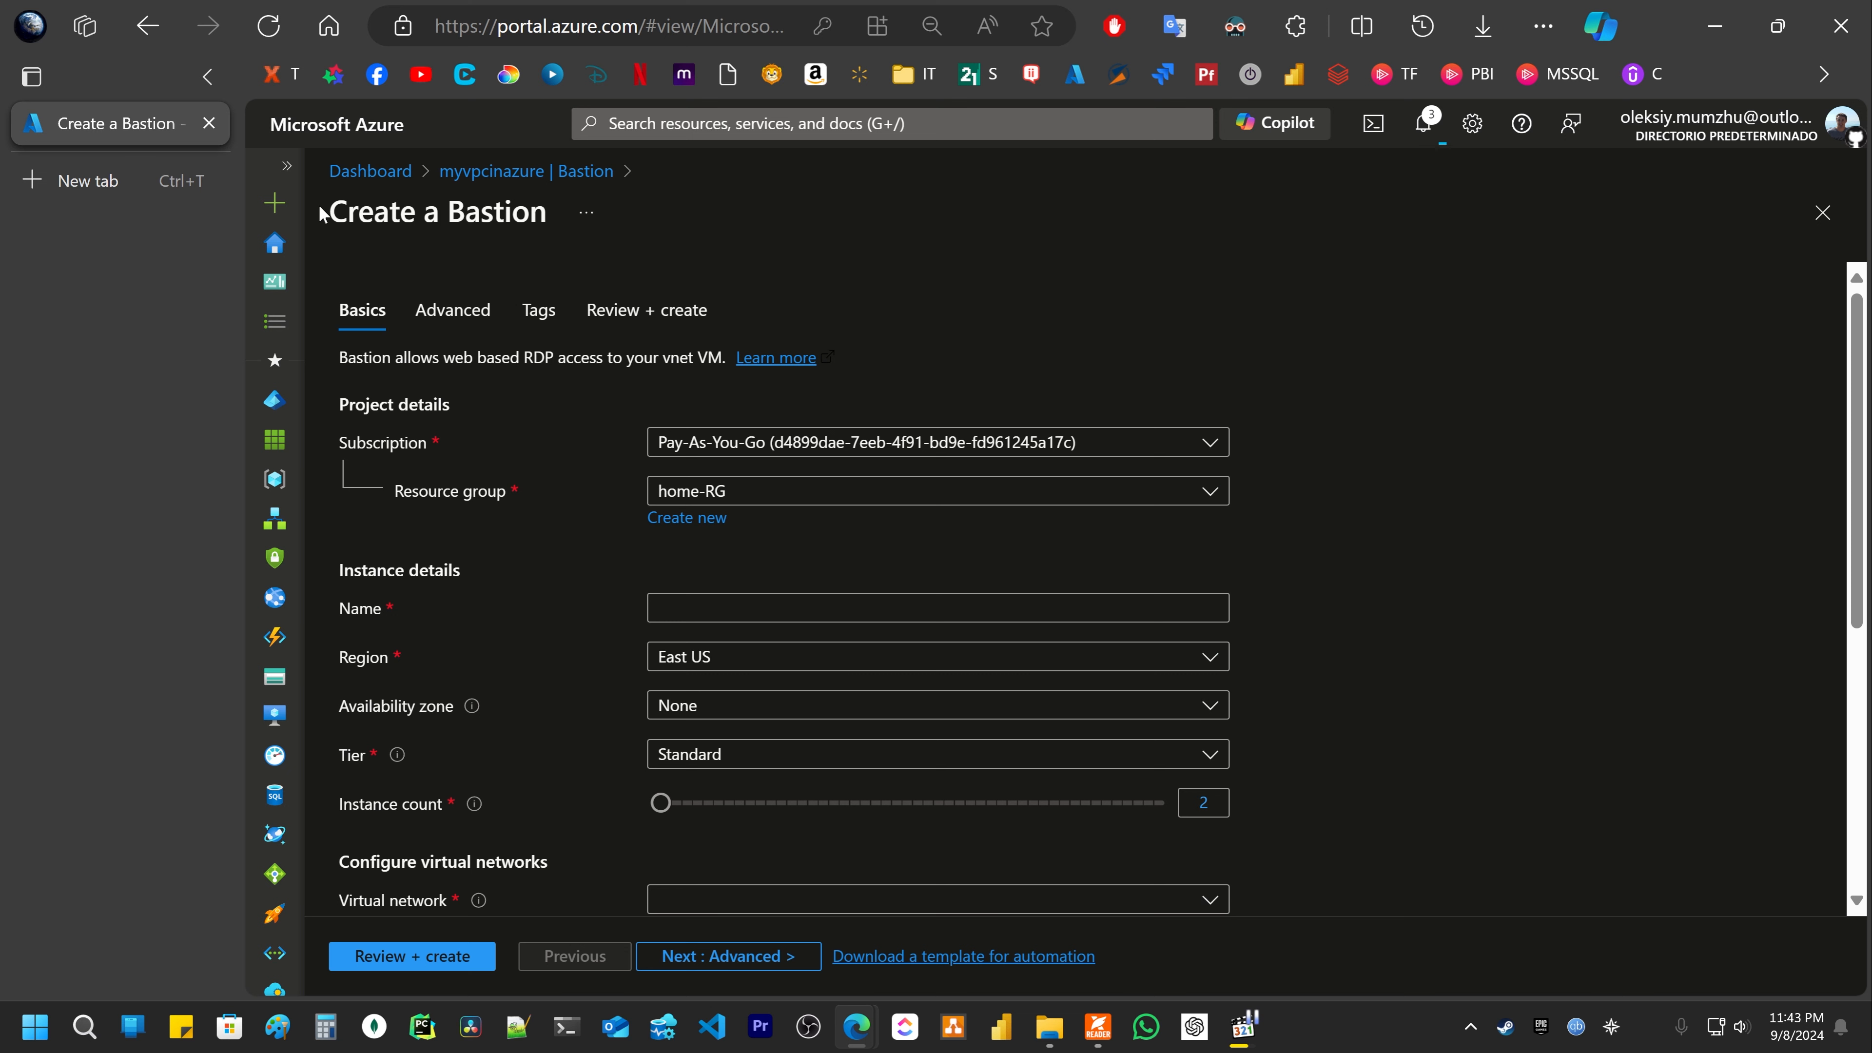
{"action": "left_click_drag", "start_coordinate": [348, 214], "coordinate": [554, 223]}
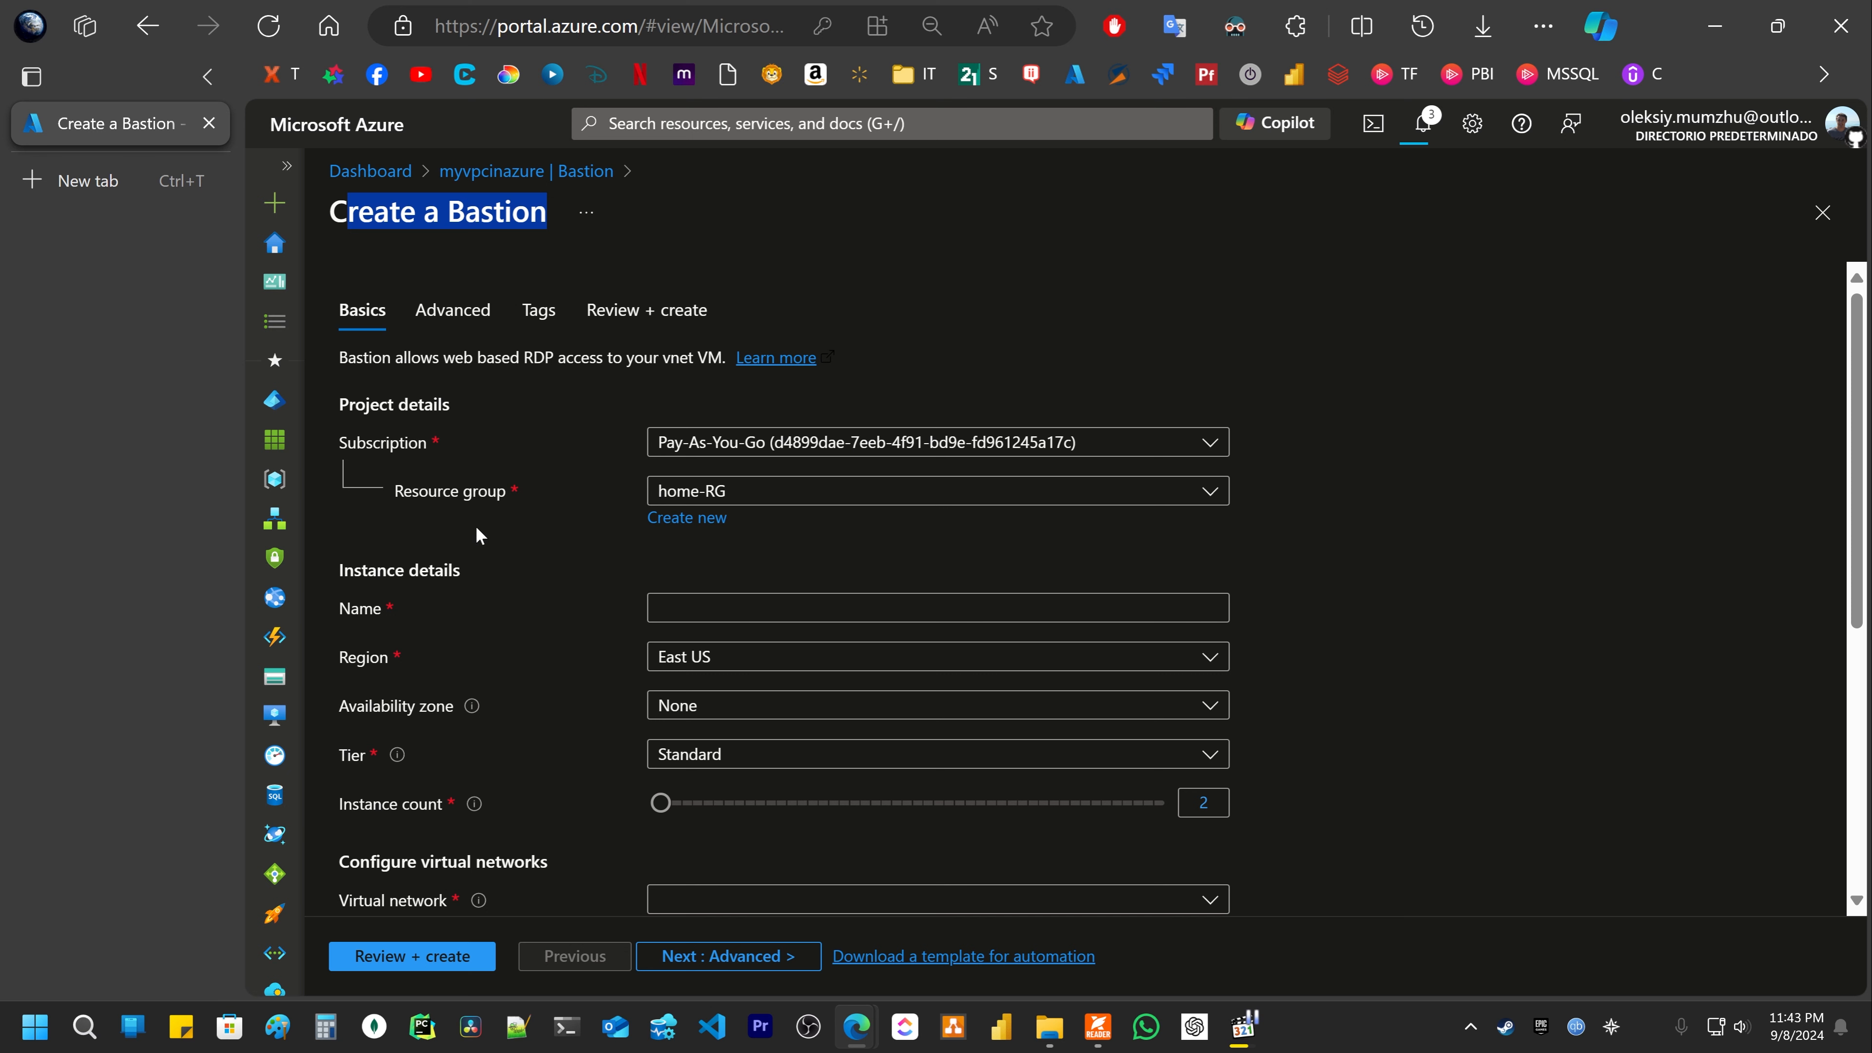
{"action": "left_click_drag", "start_coordinate": [393, 491], "coordinate": [538, 496]}
{"action": "scroll", "coordinate": [864, 493], "scroll_direction": "down", "scroll_amount": 3}
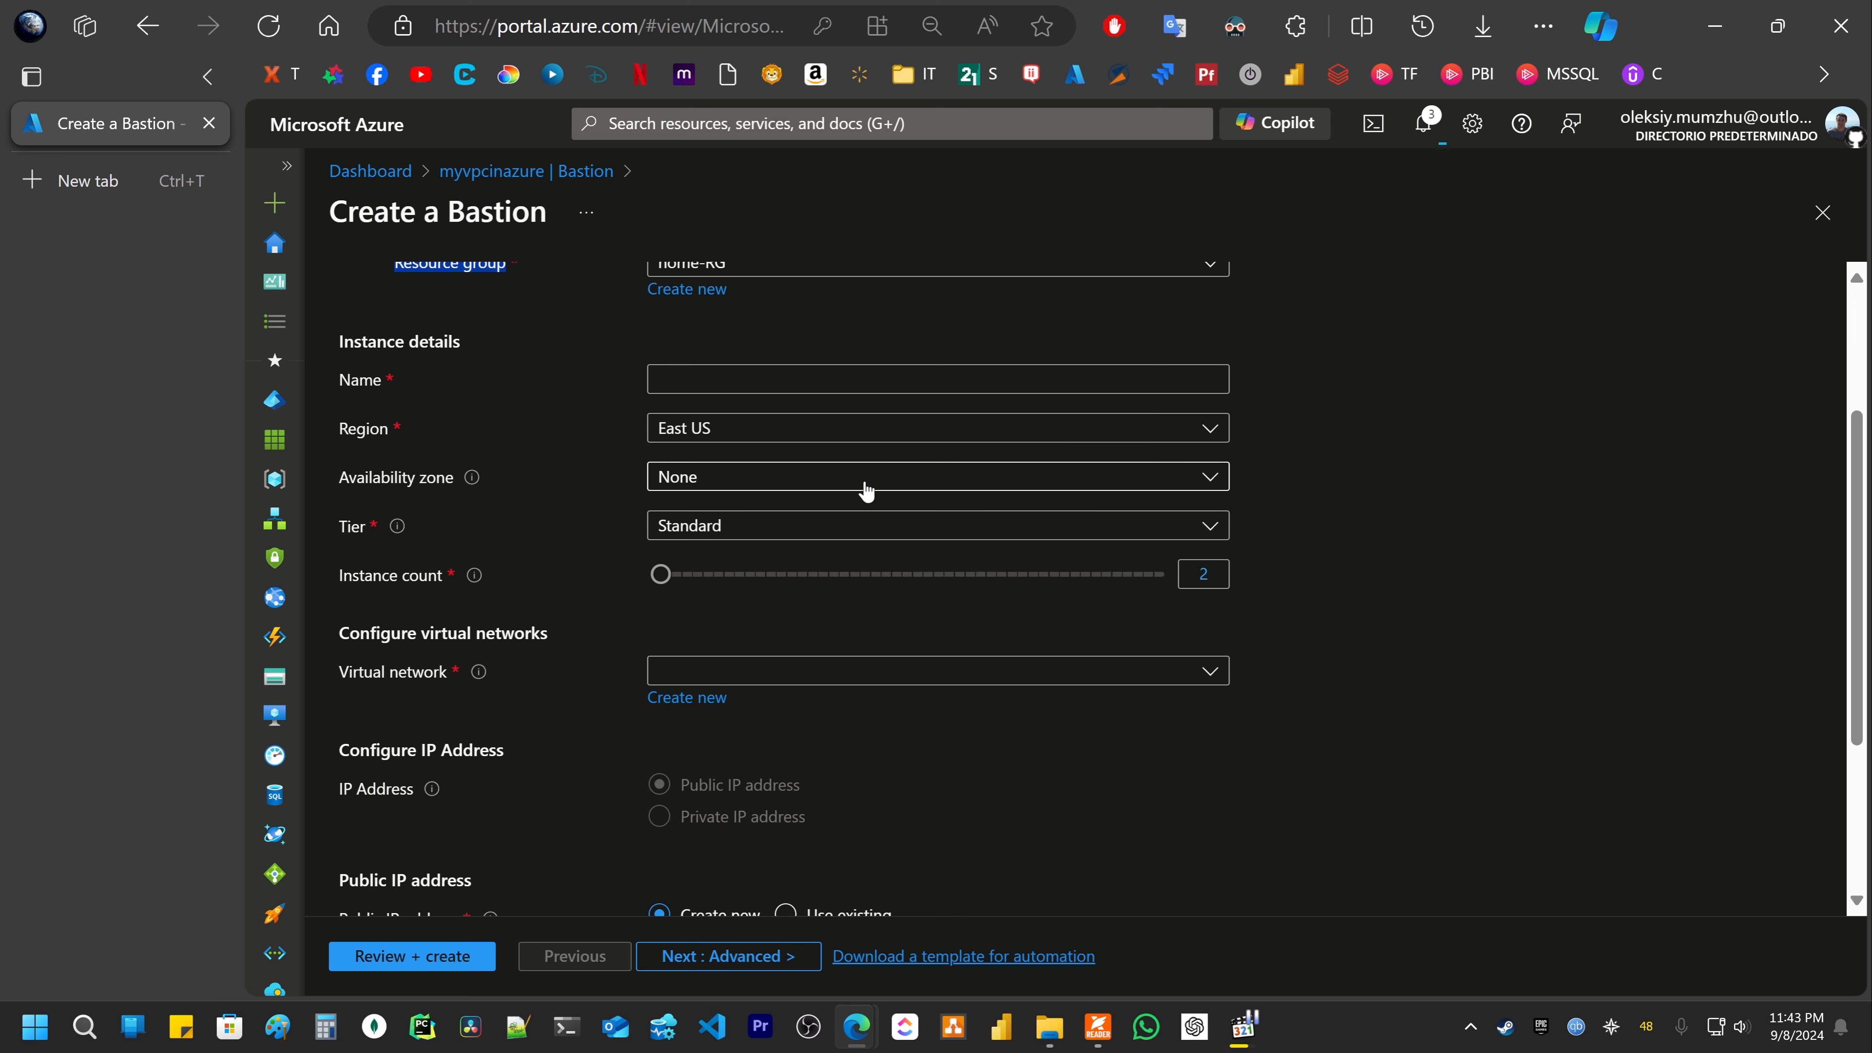
Step: Name the Bastion instance nameazurebastion and set its tier to Basic
{"action": "left_click", "coordinate": [766, 379]}
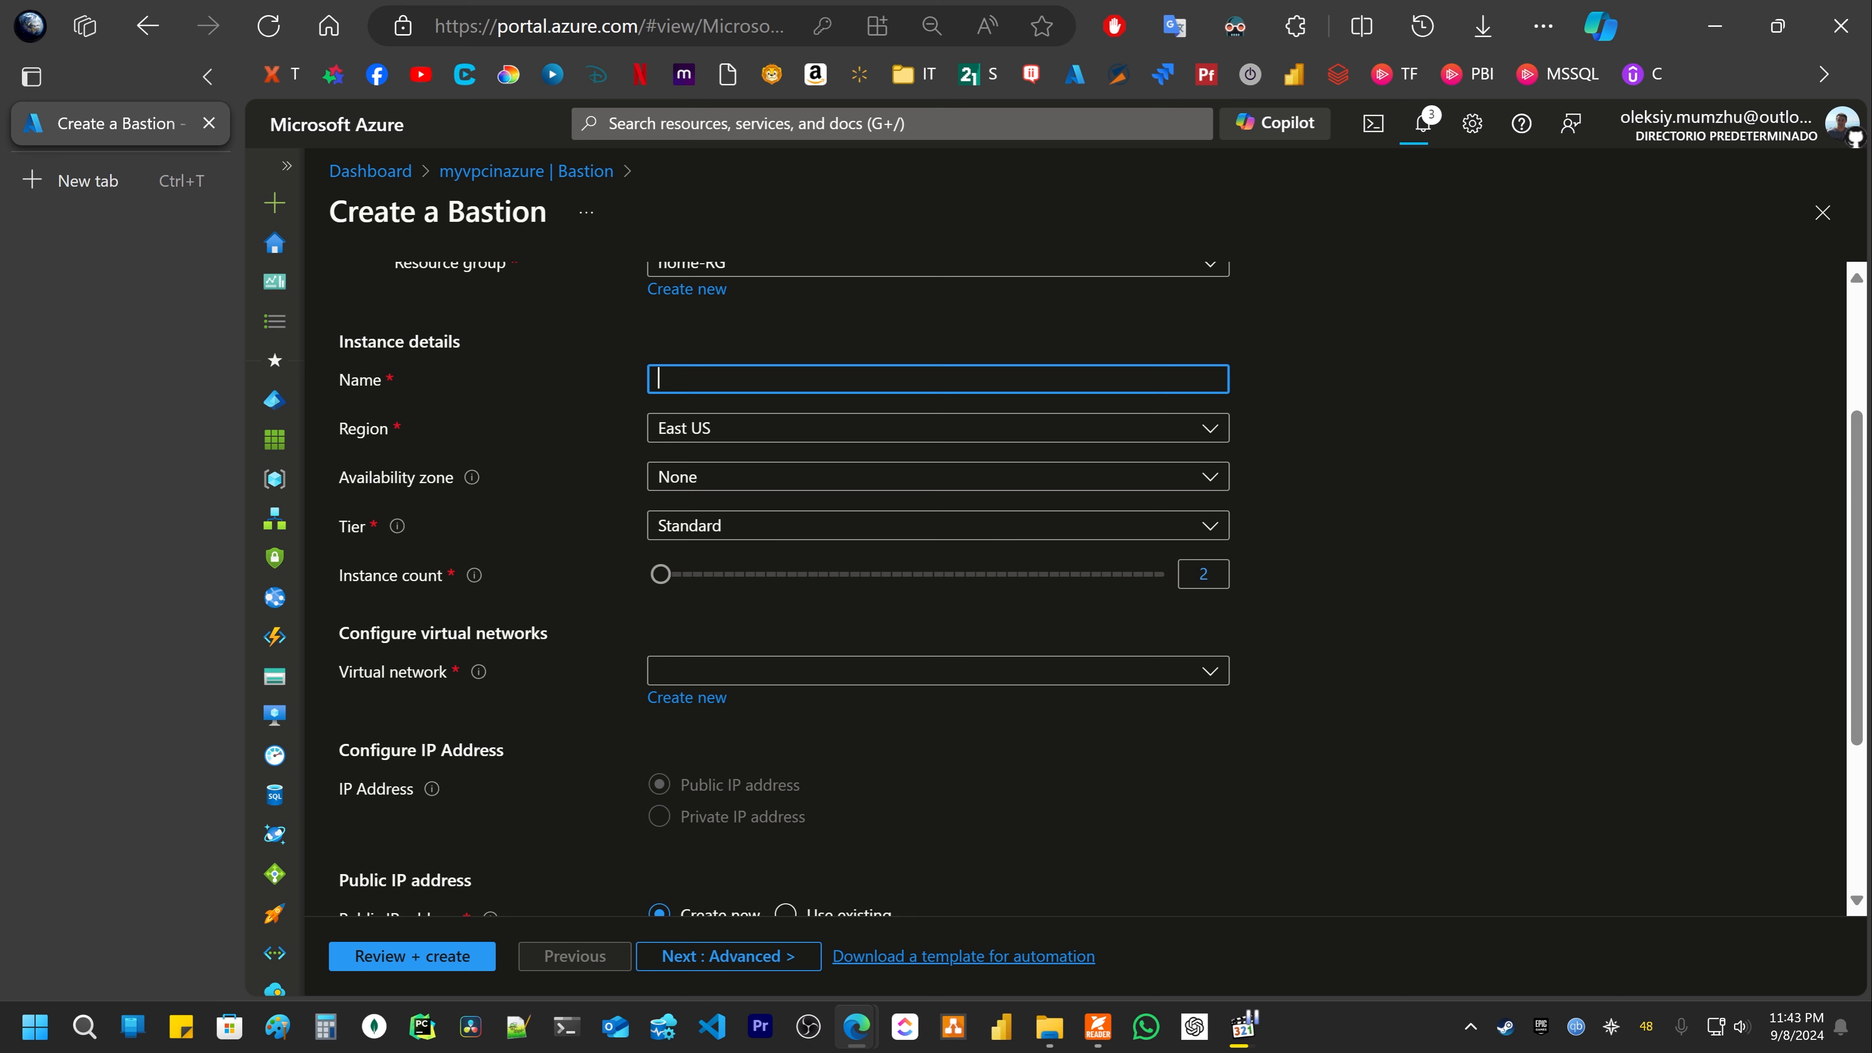
{"action": "type", "text": "nameazureabastion"}
{"action": "left_click", "coordinate": [794, 530]}
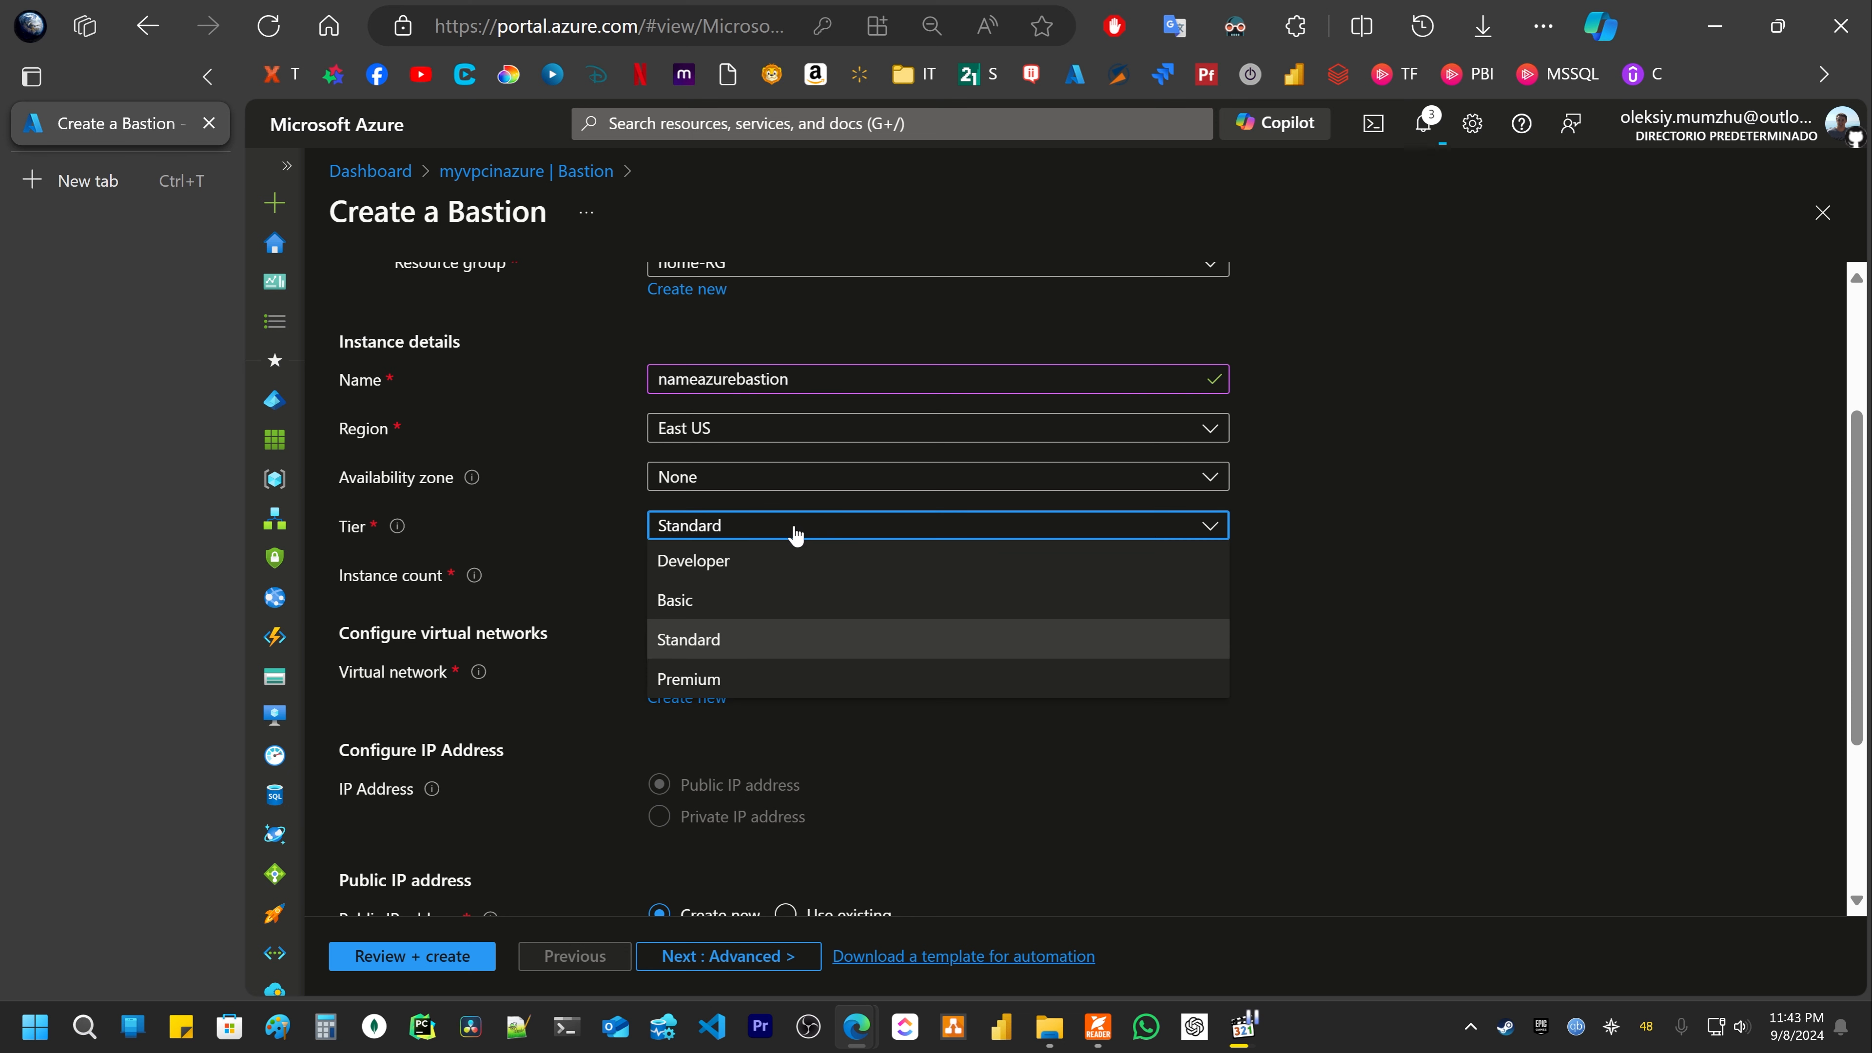
{"action": "left_click", "coordinate": [694, 602]}
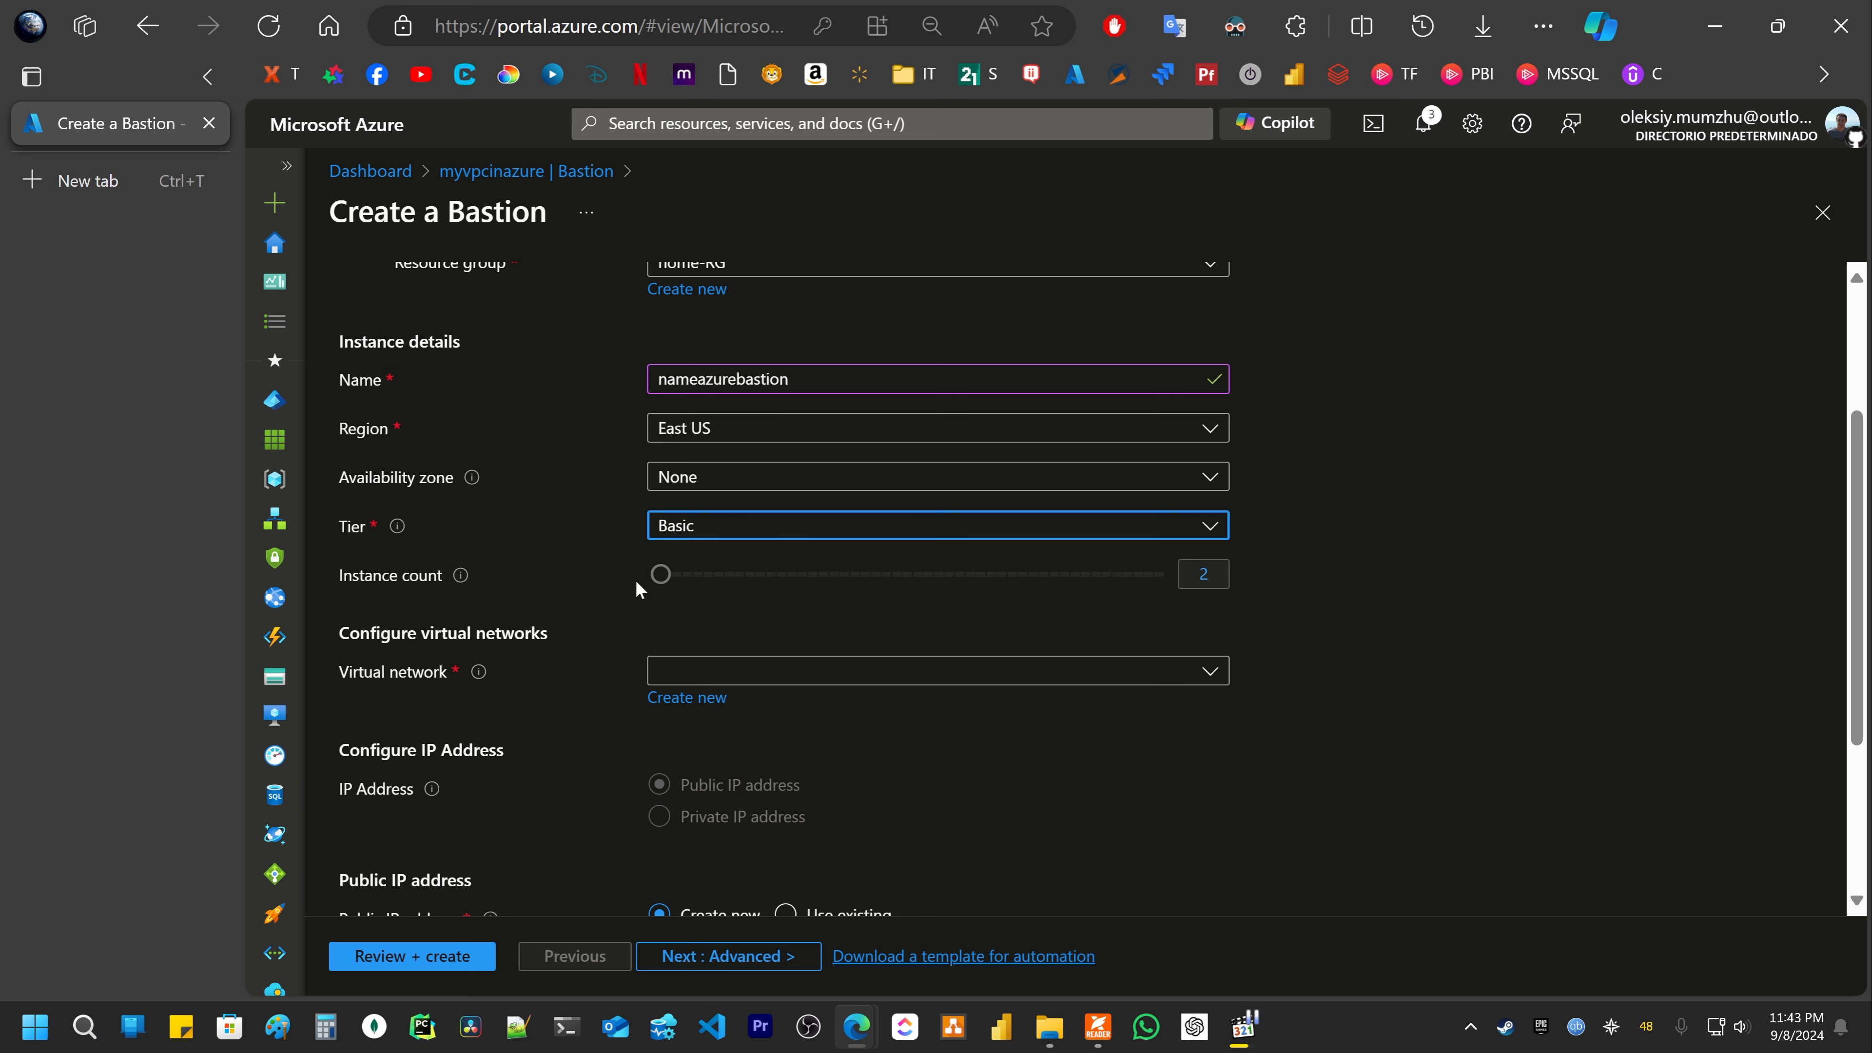
{"action": "left_click", "coordinate": [398, 526]}
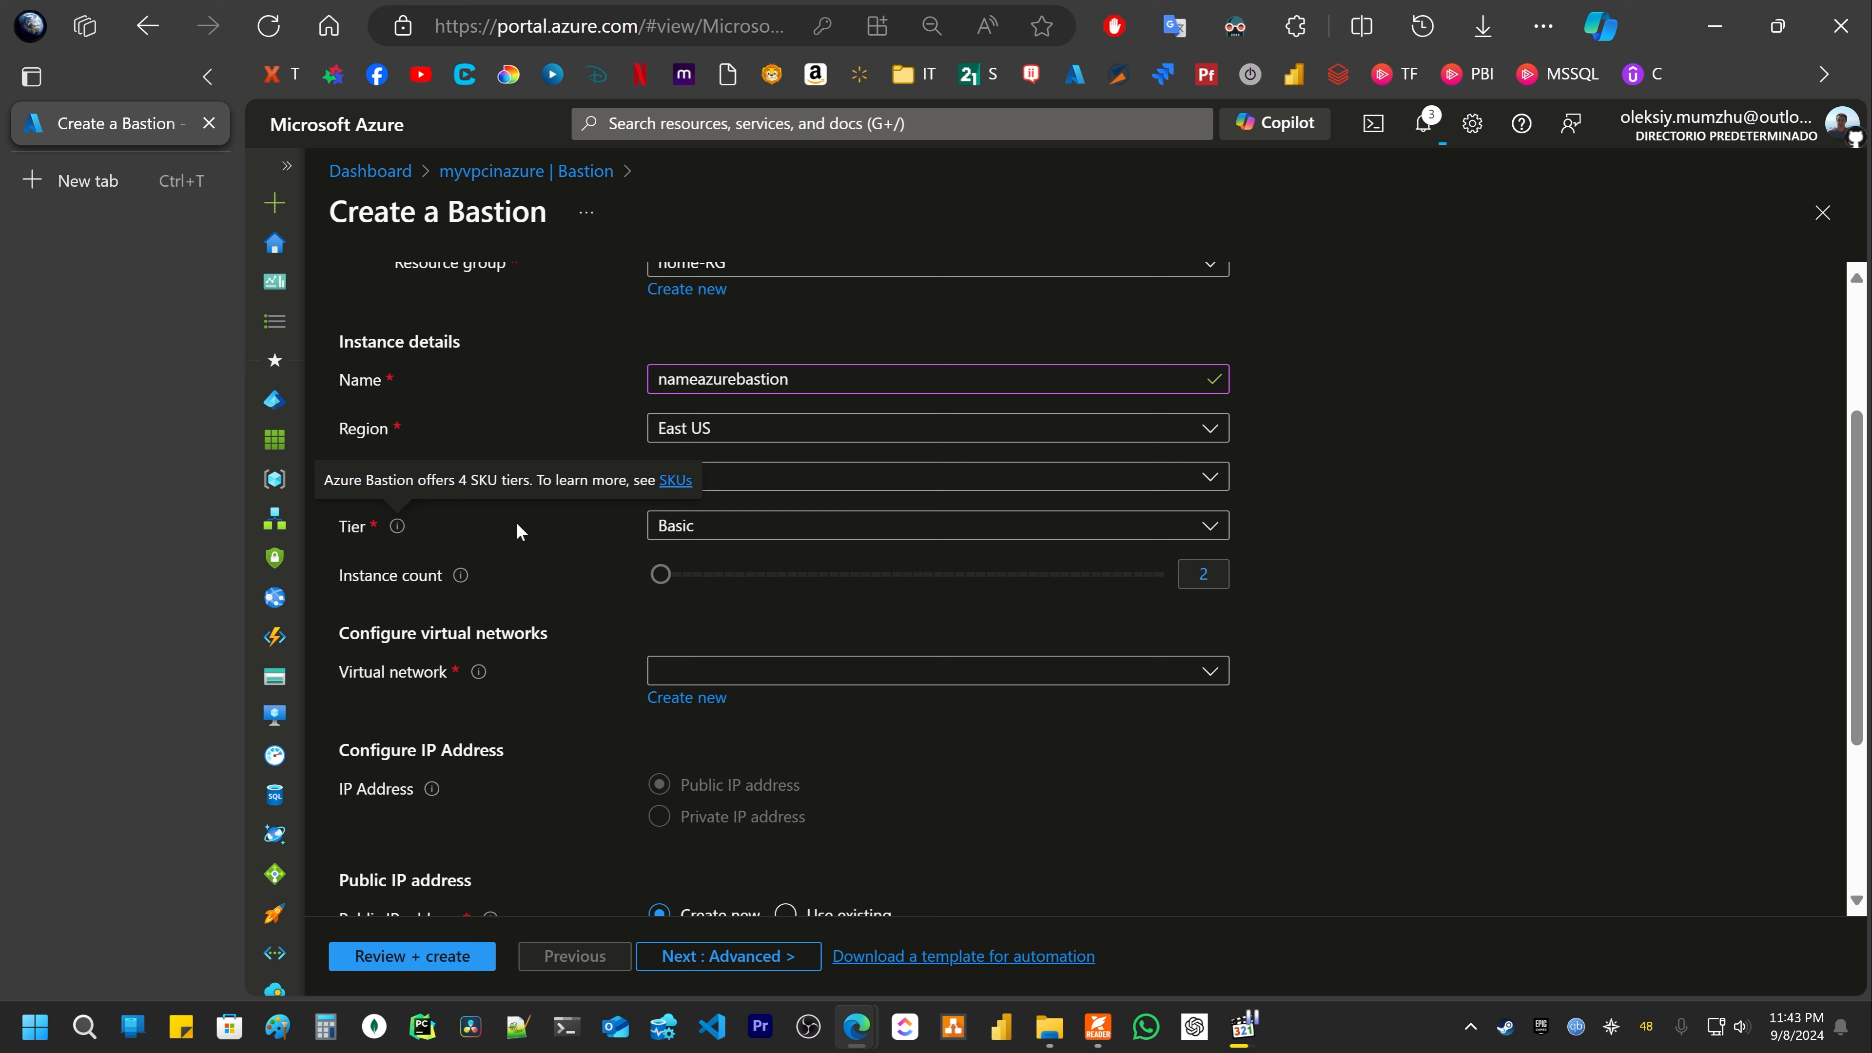
Step: Try the Developer tier for the Bastion and check the virtual networks available for it
{"action": "left_click", "coordinate": [801, 534]}
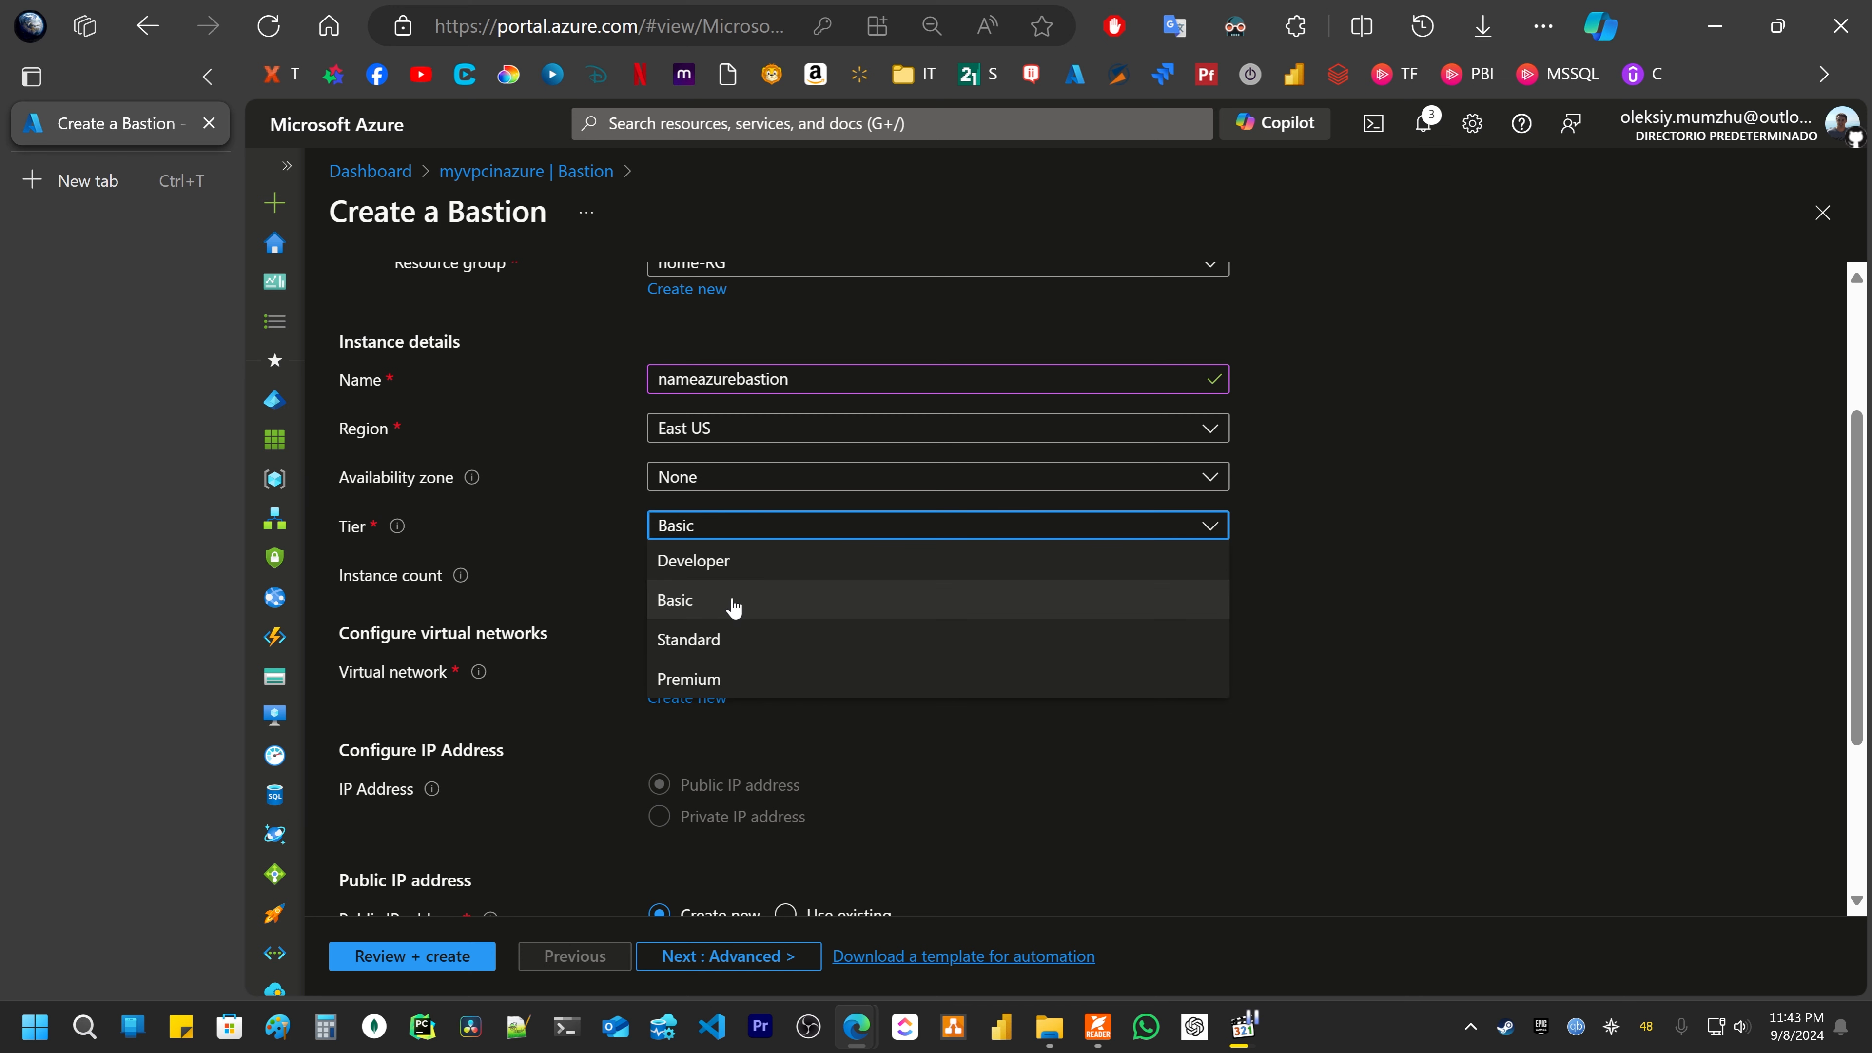
{"action": "left_click", "coordinate": [721, 561]}
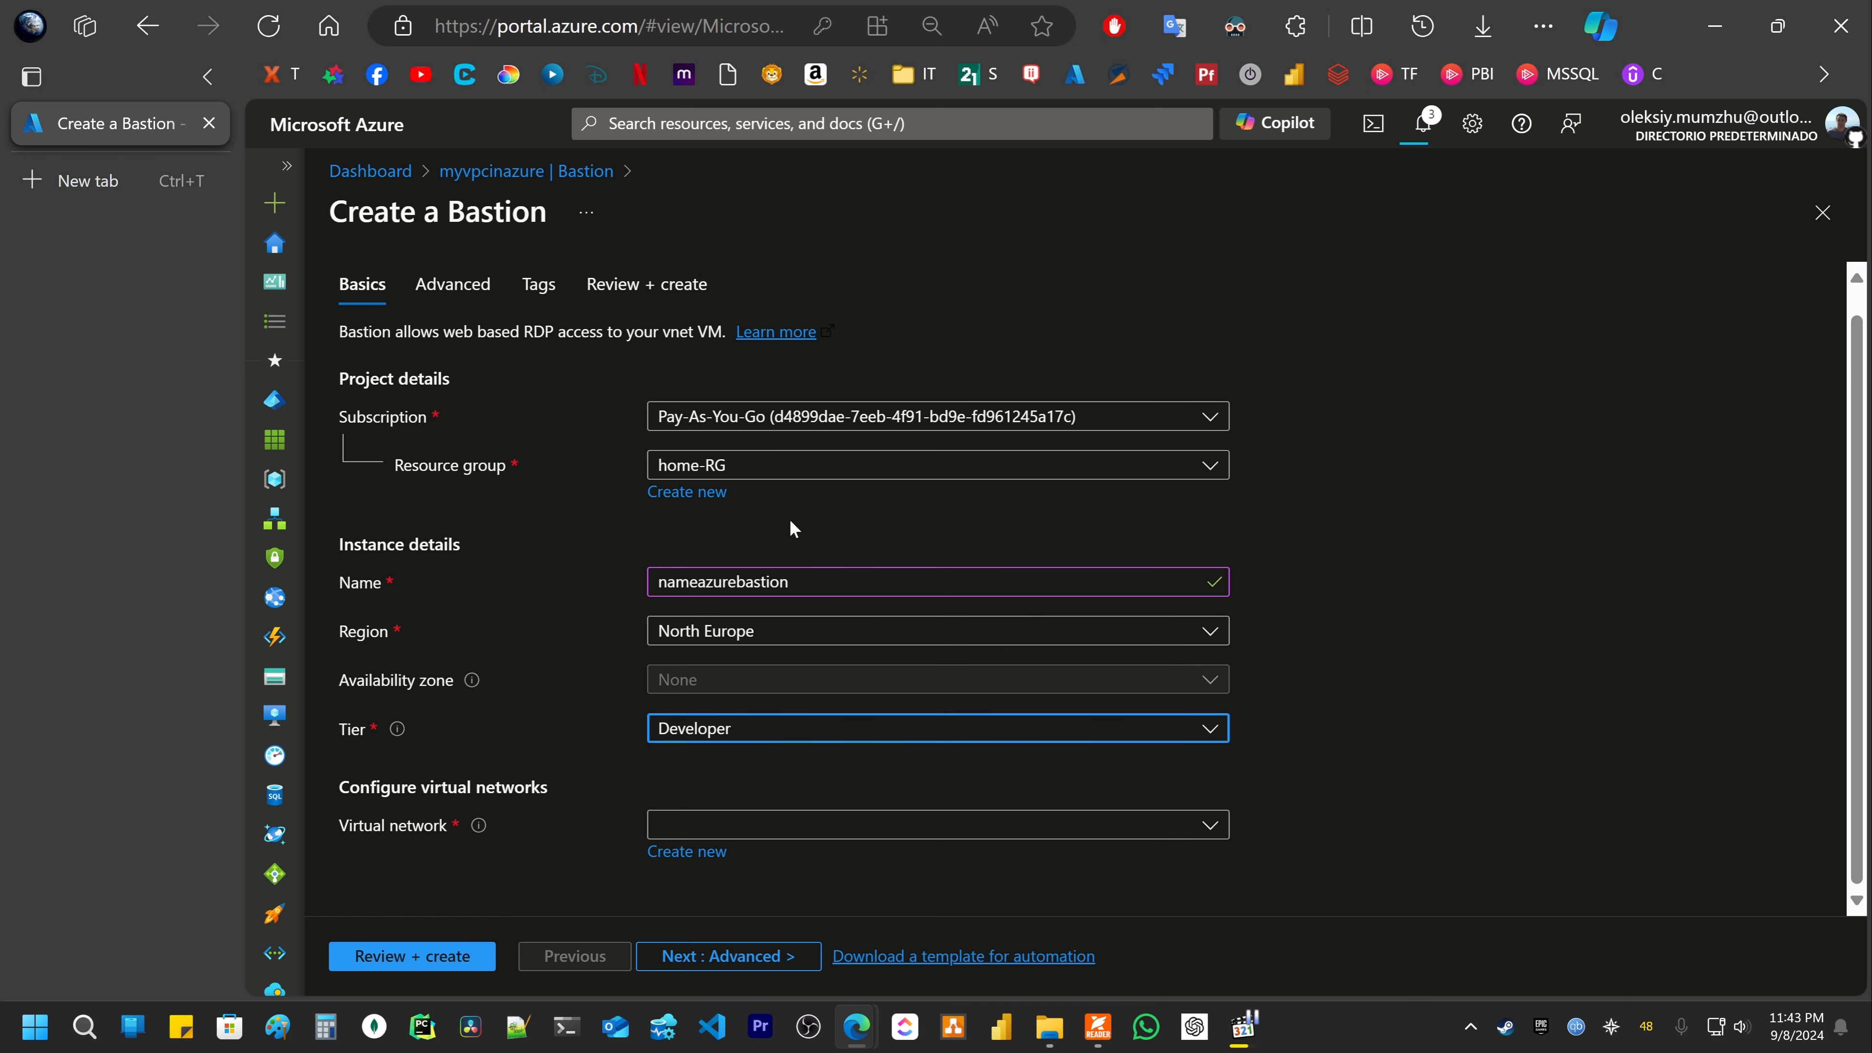
{"action": "left_click", "coordinate": [815, 827]}
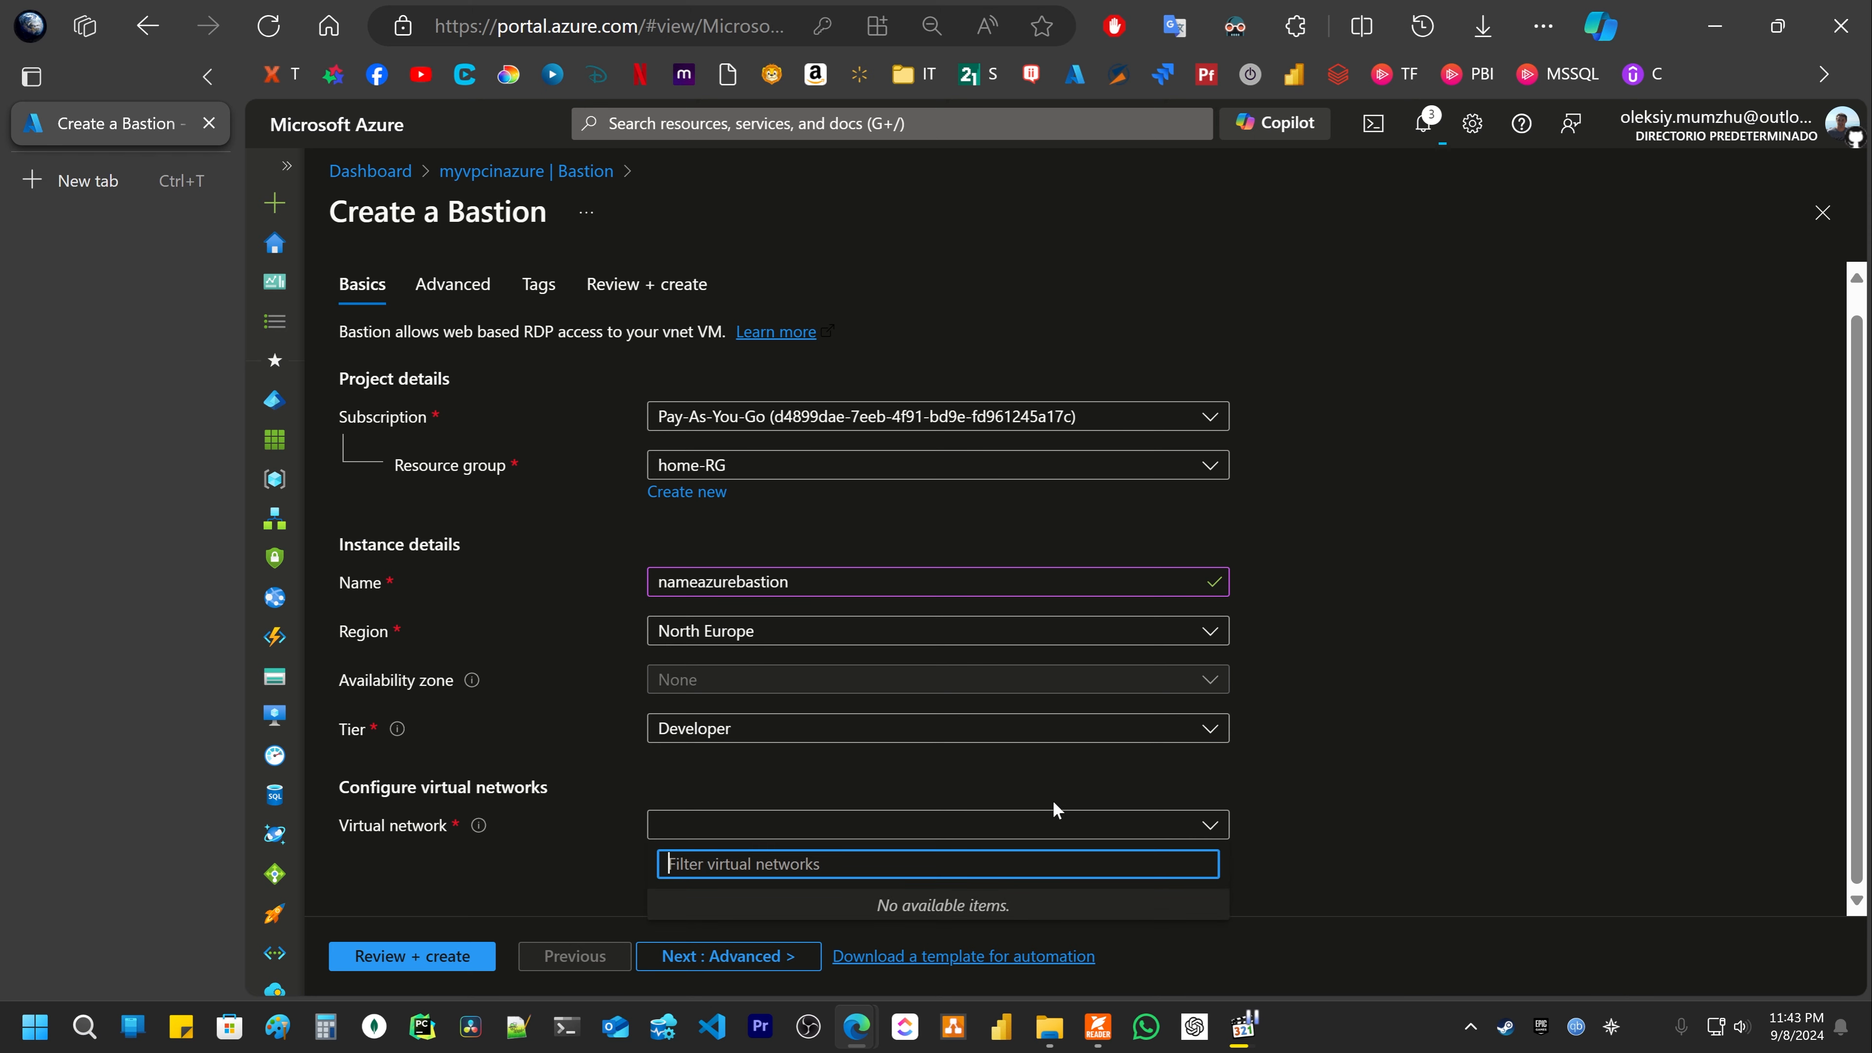
{"action": "left_click", "coordinate": [1500, 636]}
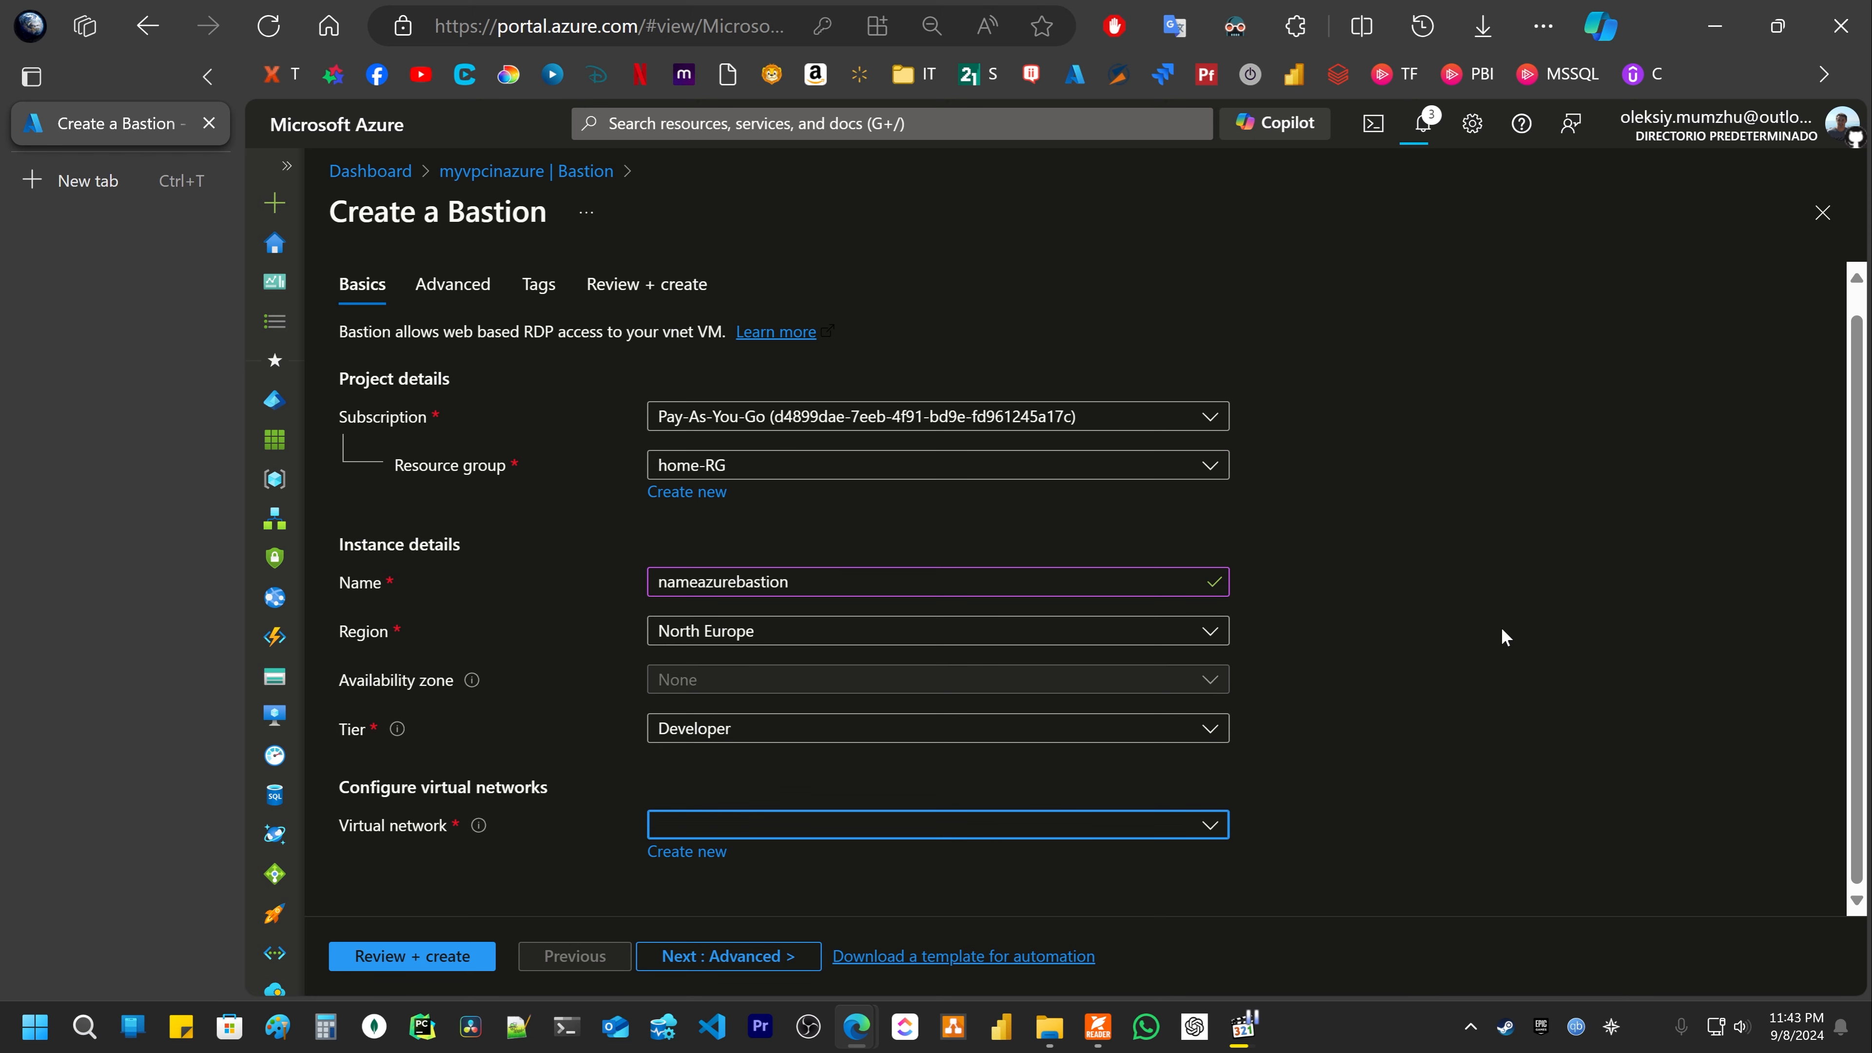
Step: Set the Bastion tier to Basic and check the list of selectable virtual networks
{"action": "left_click", "coordinate": [845, 730]}
{"action": "left_click", "coordinate": [798, 803]}
{"action": "left_click", "coordinate": [781, 878]}
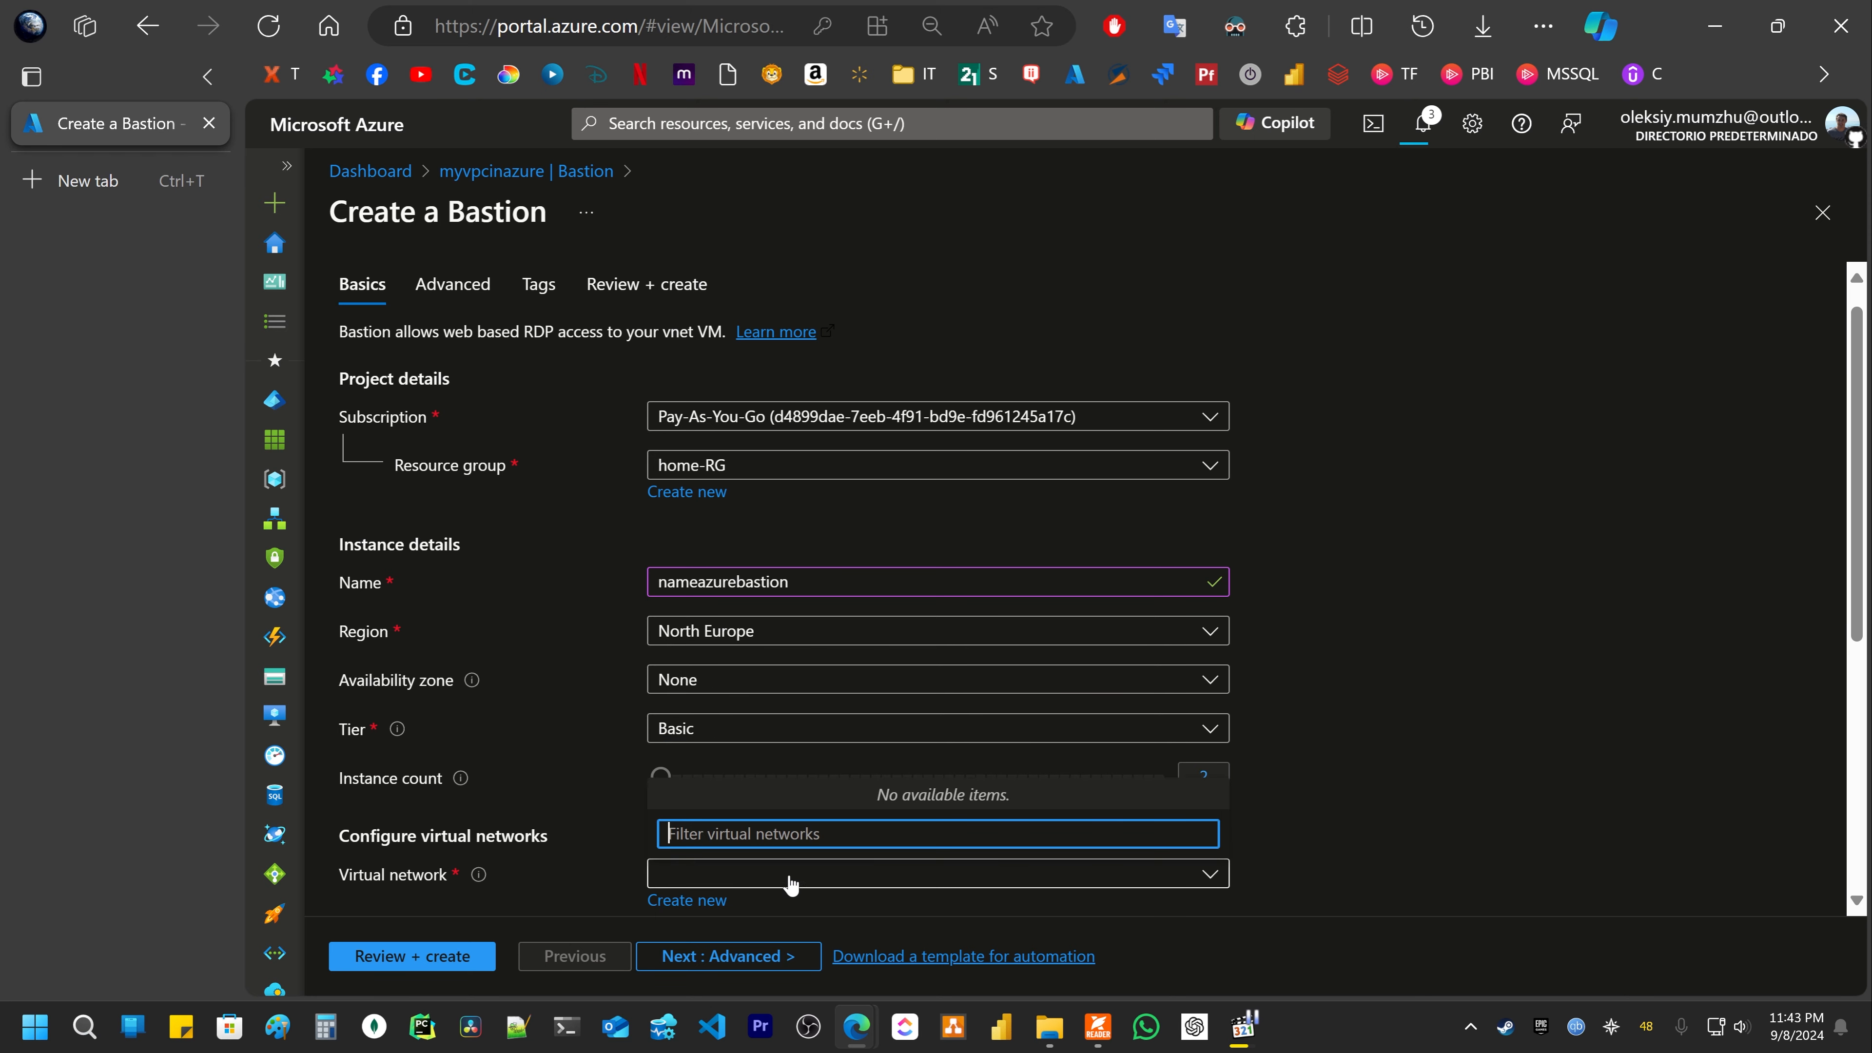
{"action": "scroll", "coordinate": [1393, 623], "scroll_direction": "down", "scroll_amount": 4}
{"action": "scroll", "coordinate": [1402, 612], "scroll_direction": "up", "scroll_amount": 1}
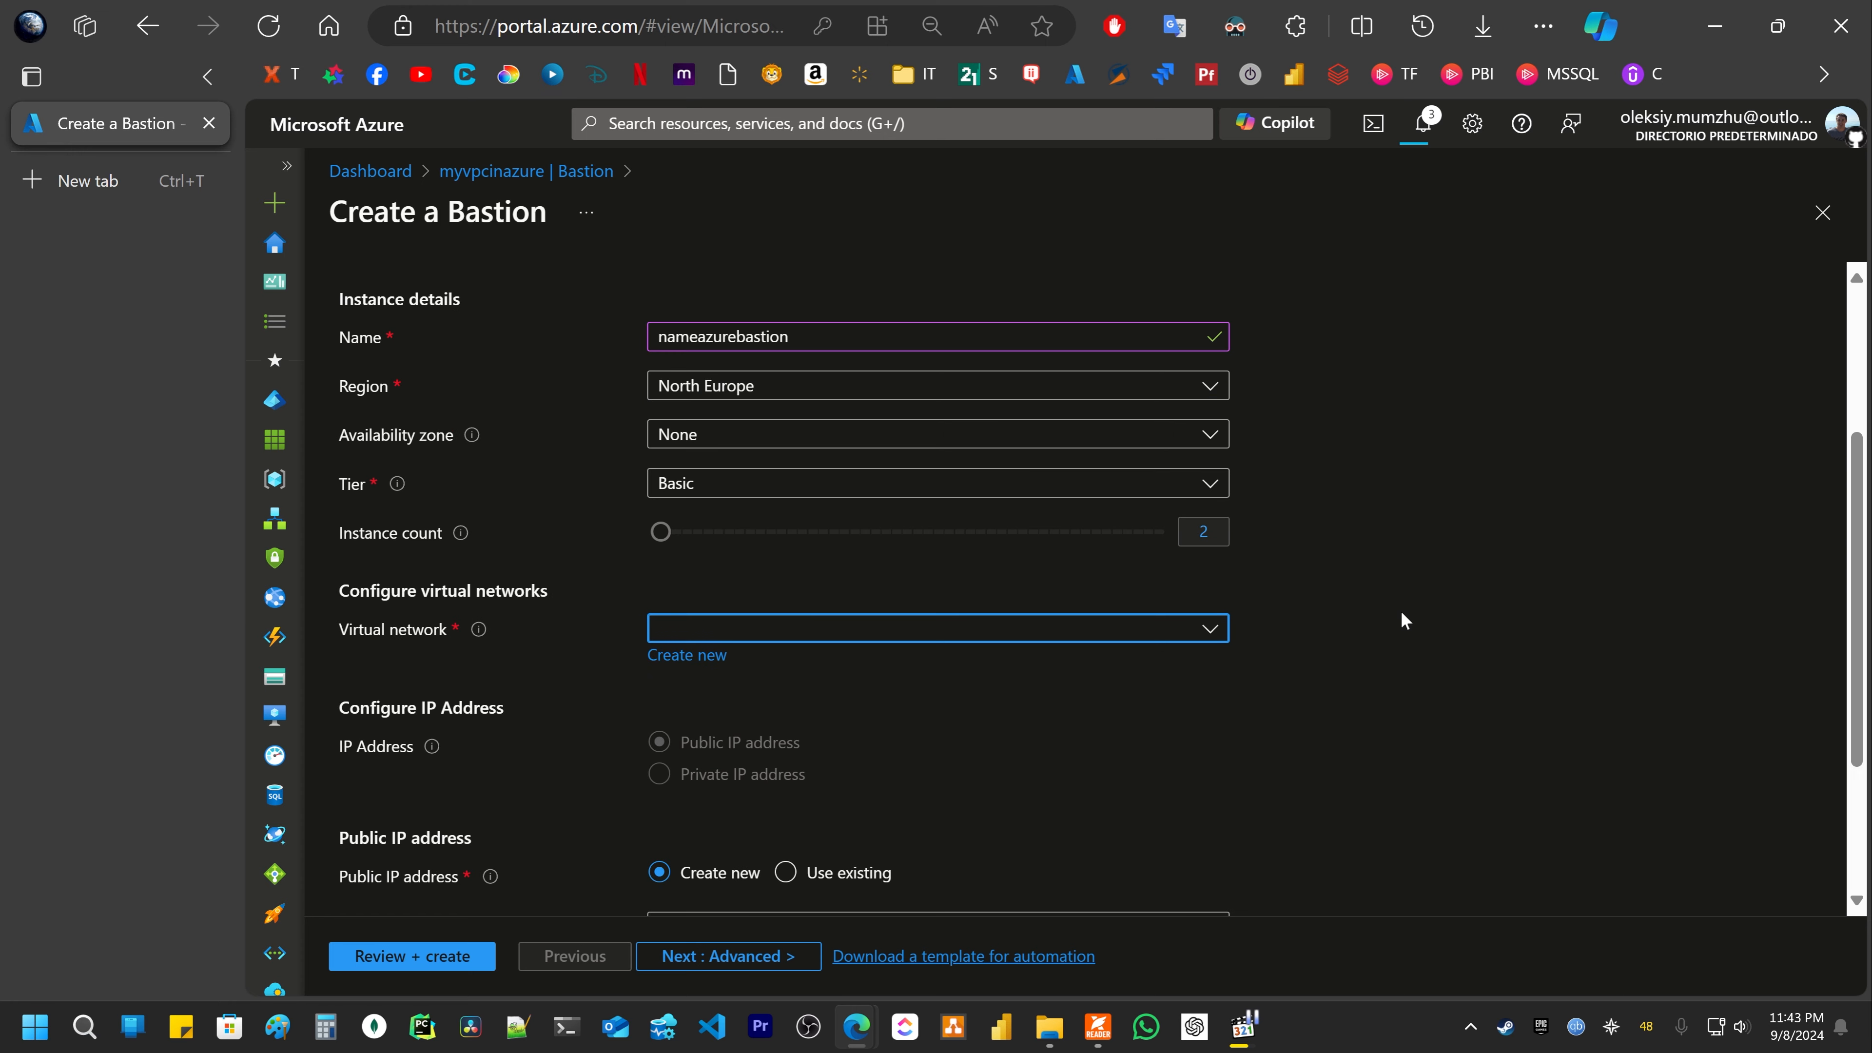
{"action": "left_click", "coordinate": [858, 640]}
{"action": "left_click", "coordinate": [857, 636]}
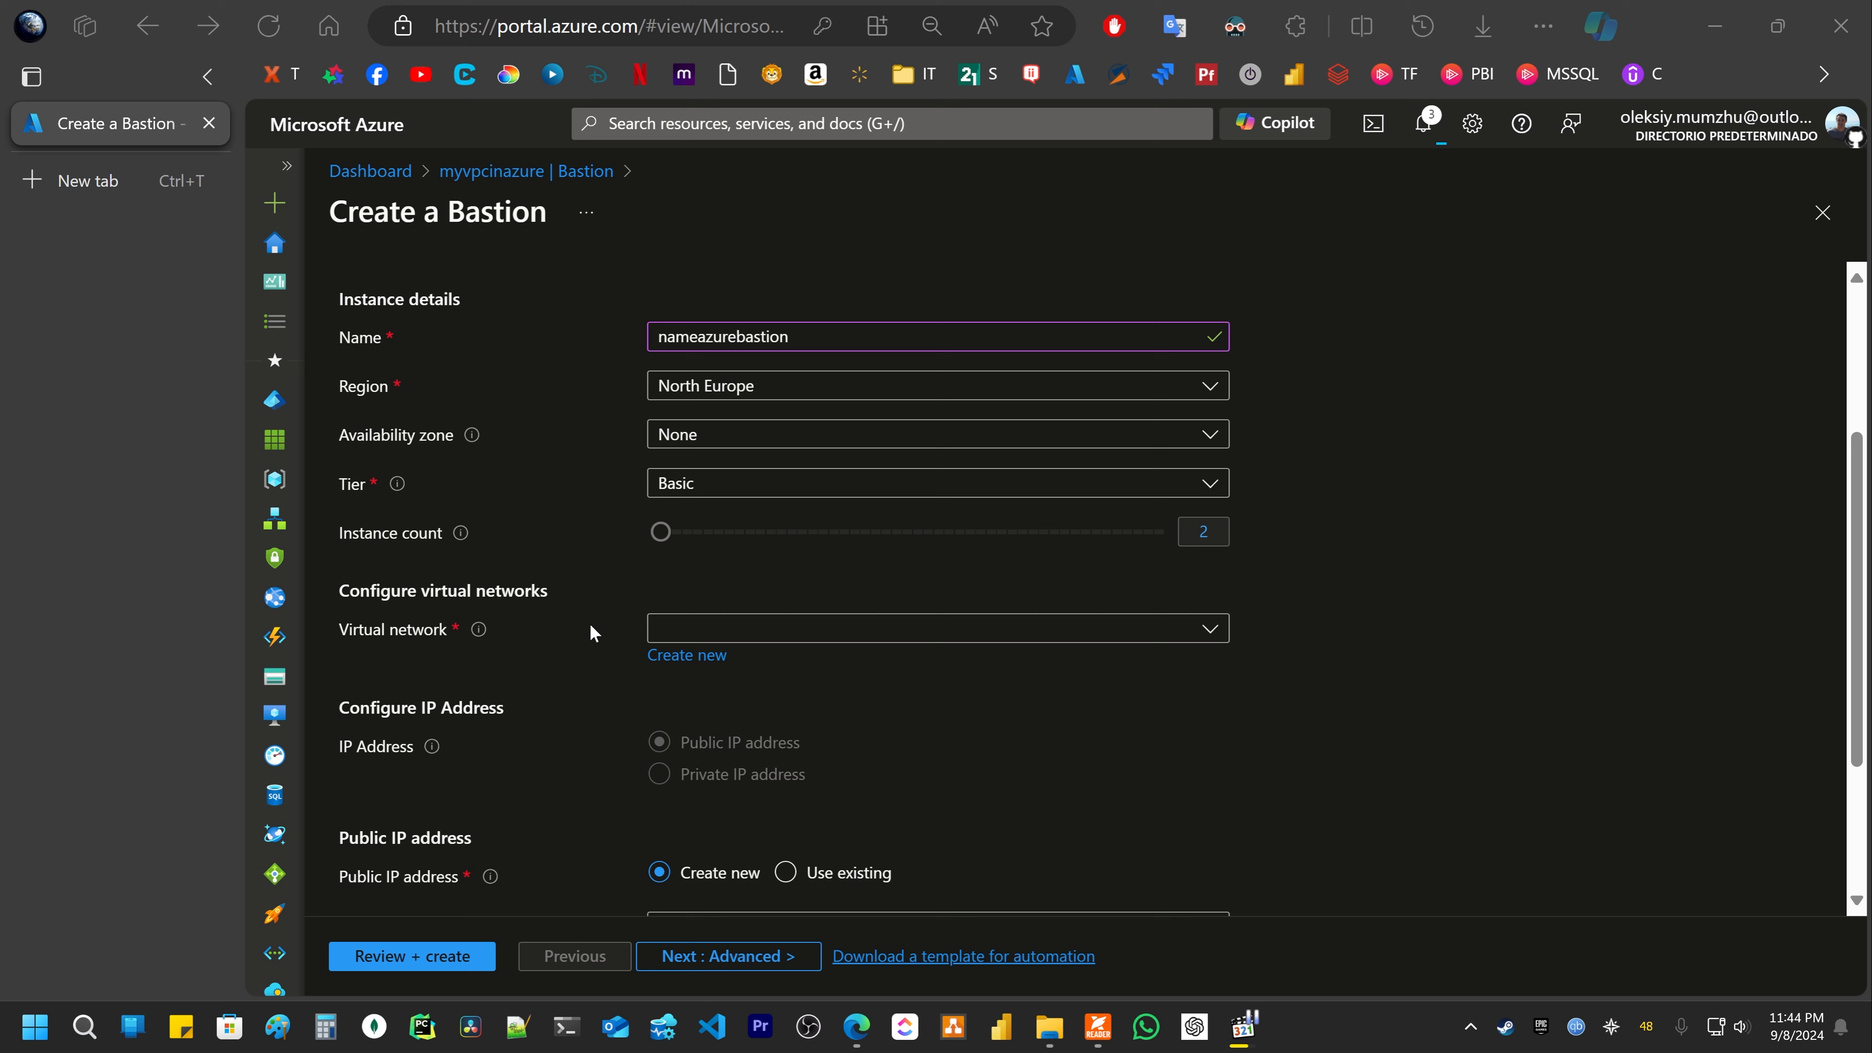
Step: Start creating a new virtual network for the Bastion and select address range 10.2.0.0/16 and the default subnet 10.2.0.0/24
{"action": "left_click_drag", "start_coordinate": [334, 638], "coordinate": [475, 638]}
{"action": "left_click", "coordinate": [720, 631]}
{"action": "left_click", "coordinate": [719, 631]}
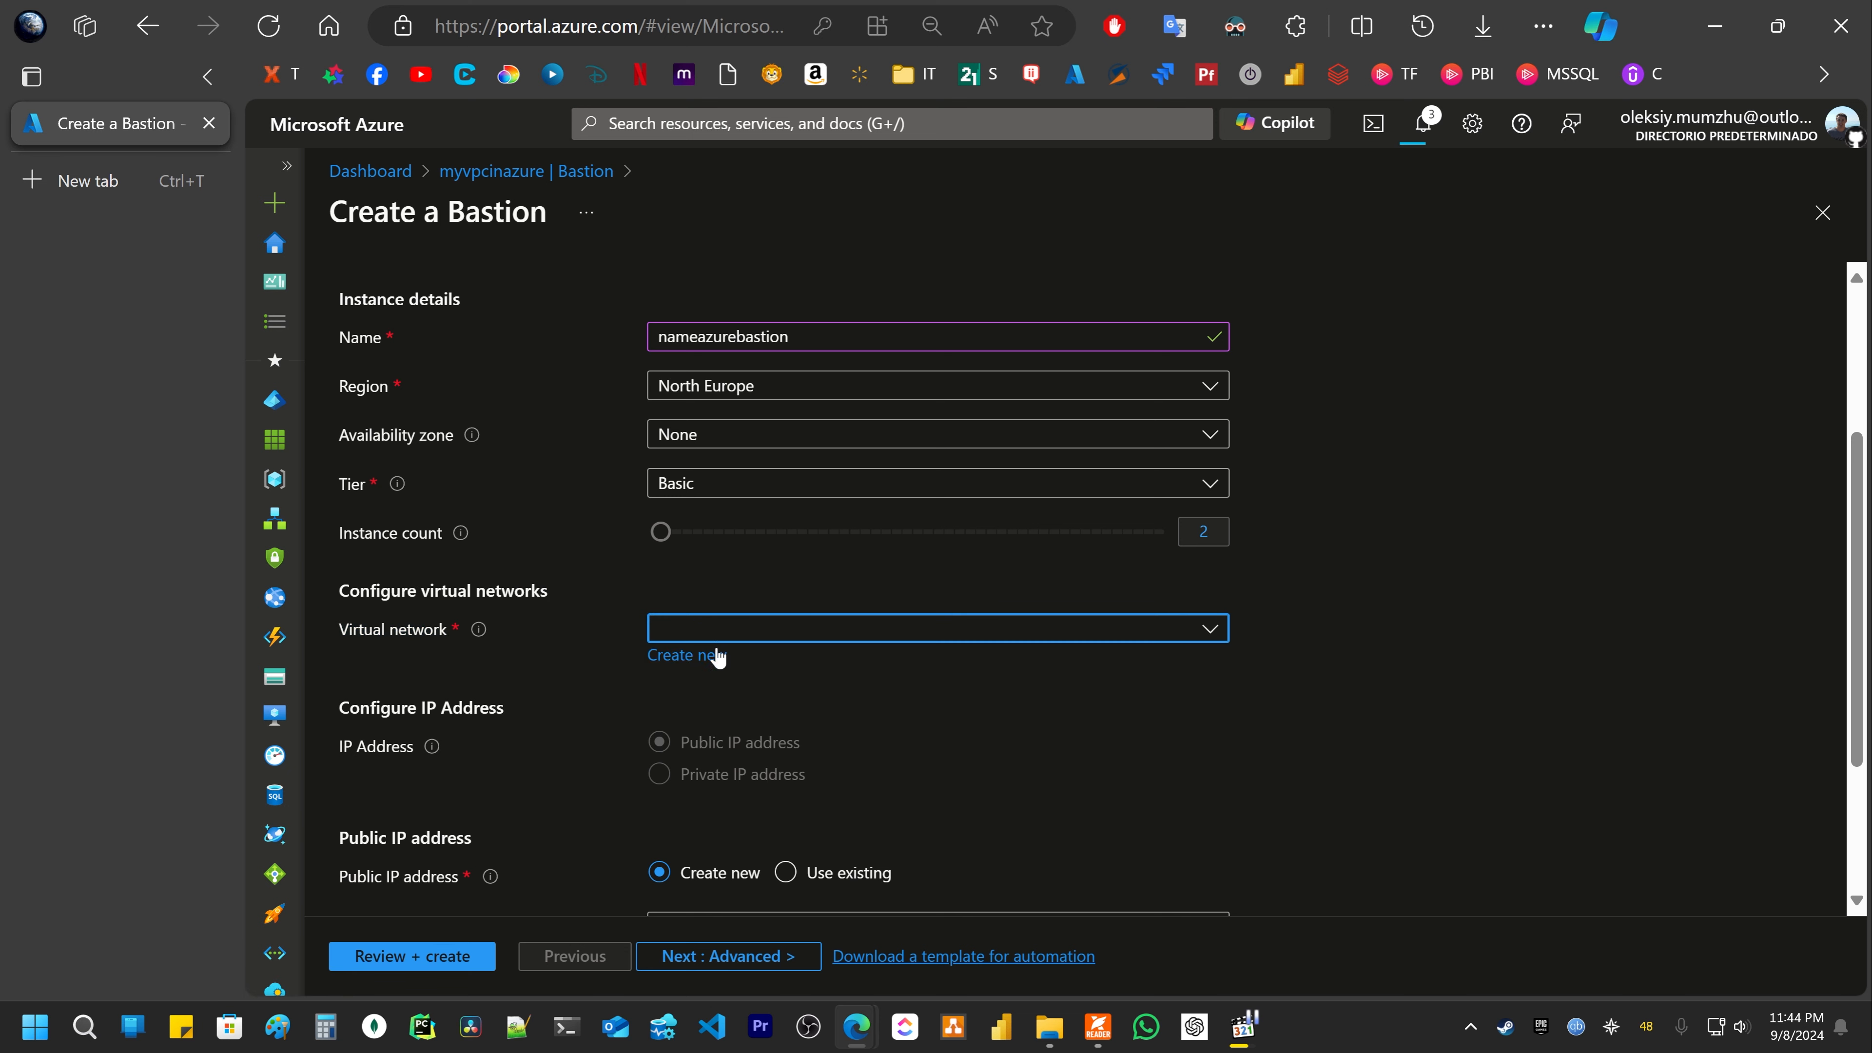
{"action": "left_click", "coordinate": [679, 655]}
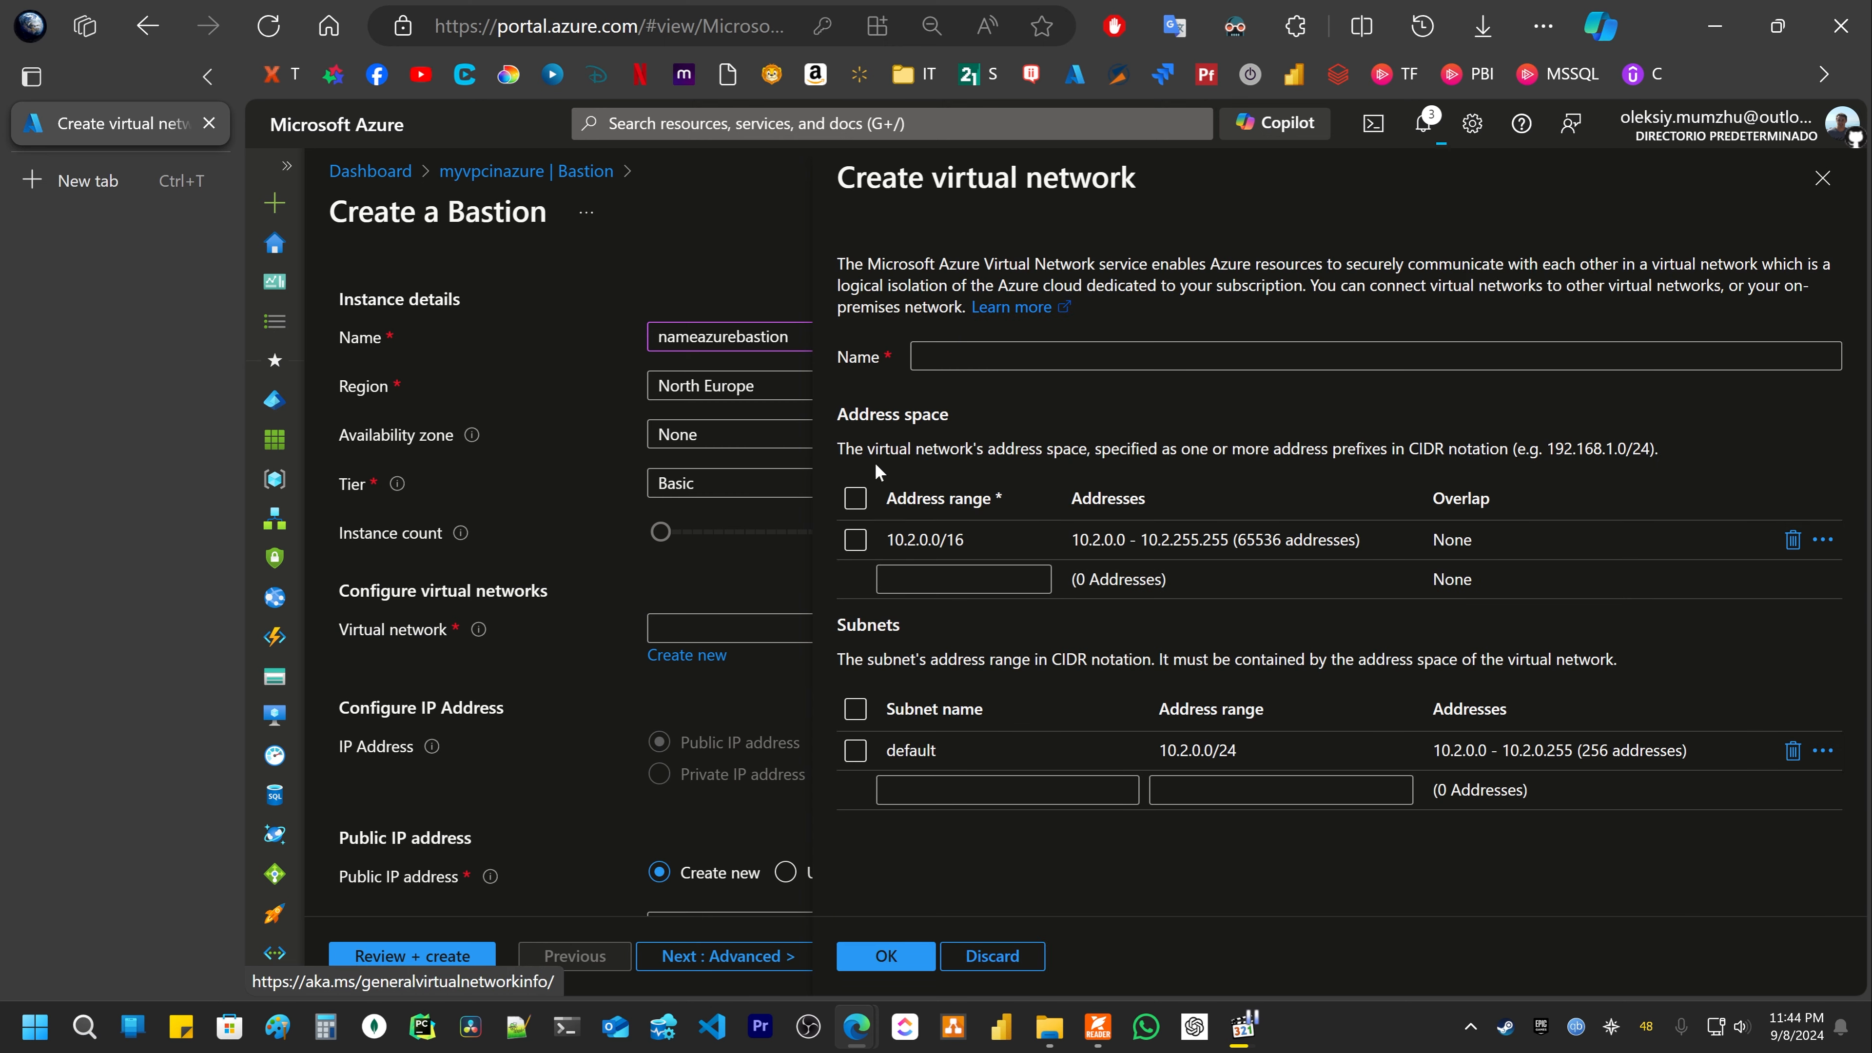
{"action": "left_click", "coordinate": [856, 540]}
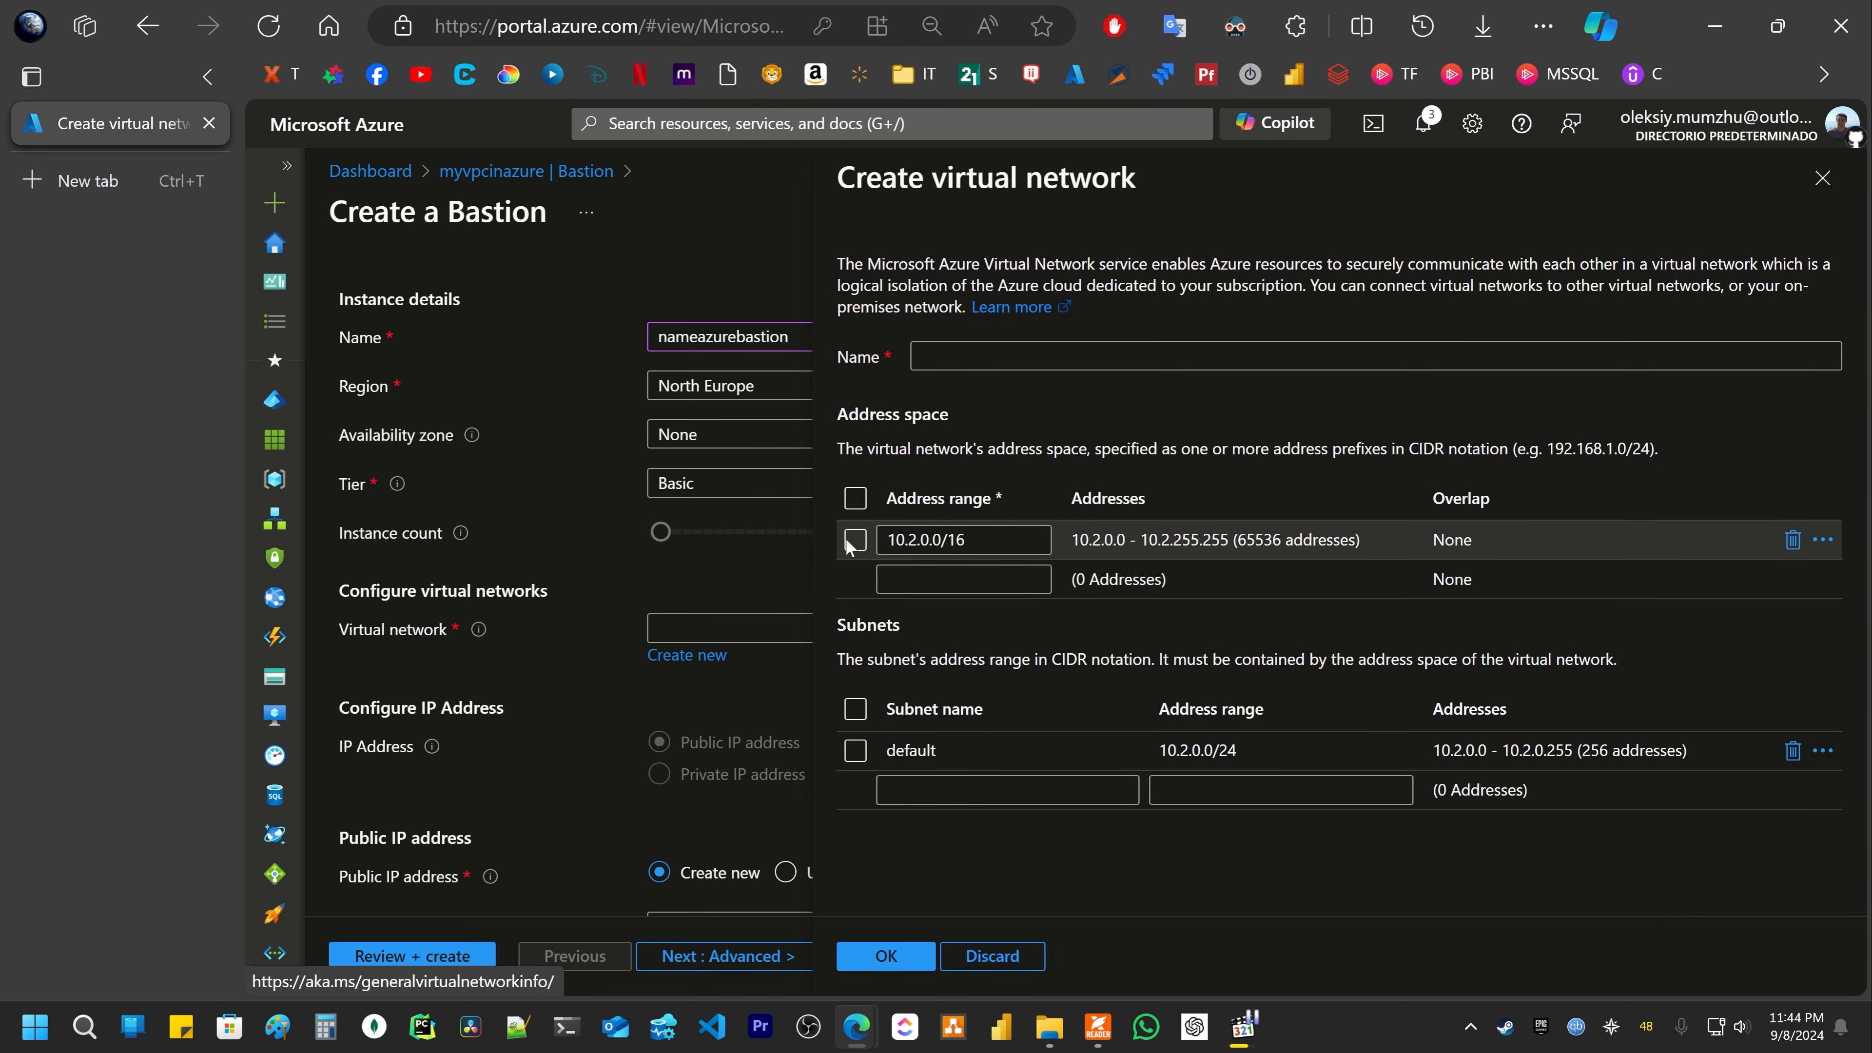
{"action": "left_click", "coordinate": [854, 749]}
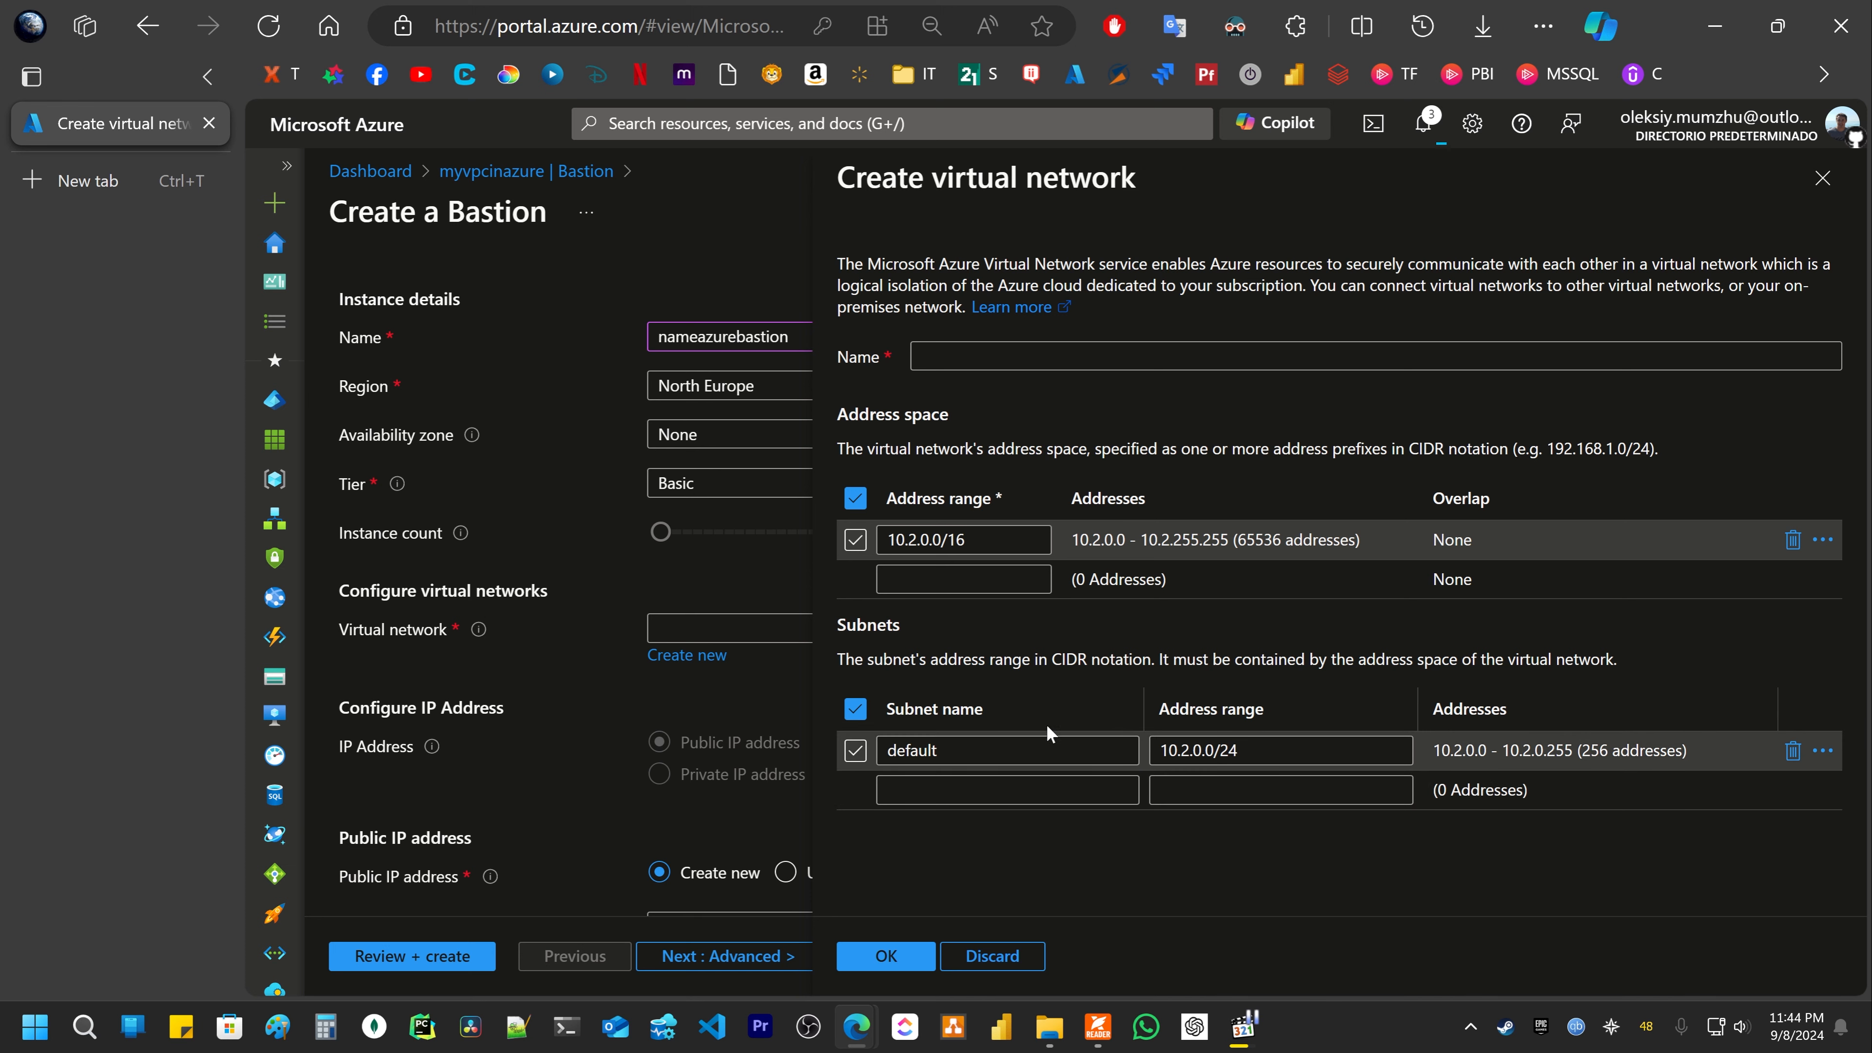
Step: Name the new virtual network vpcforbastion and accept it for the Bastion
{"action": "left_click", "coordinate": [900, 957]}
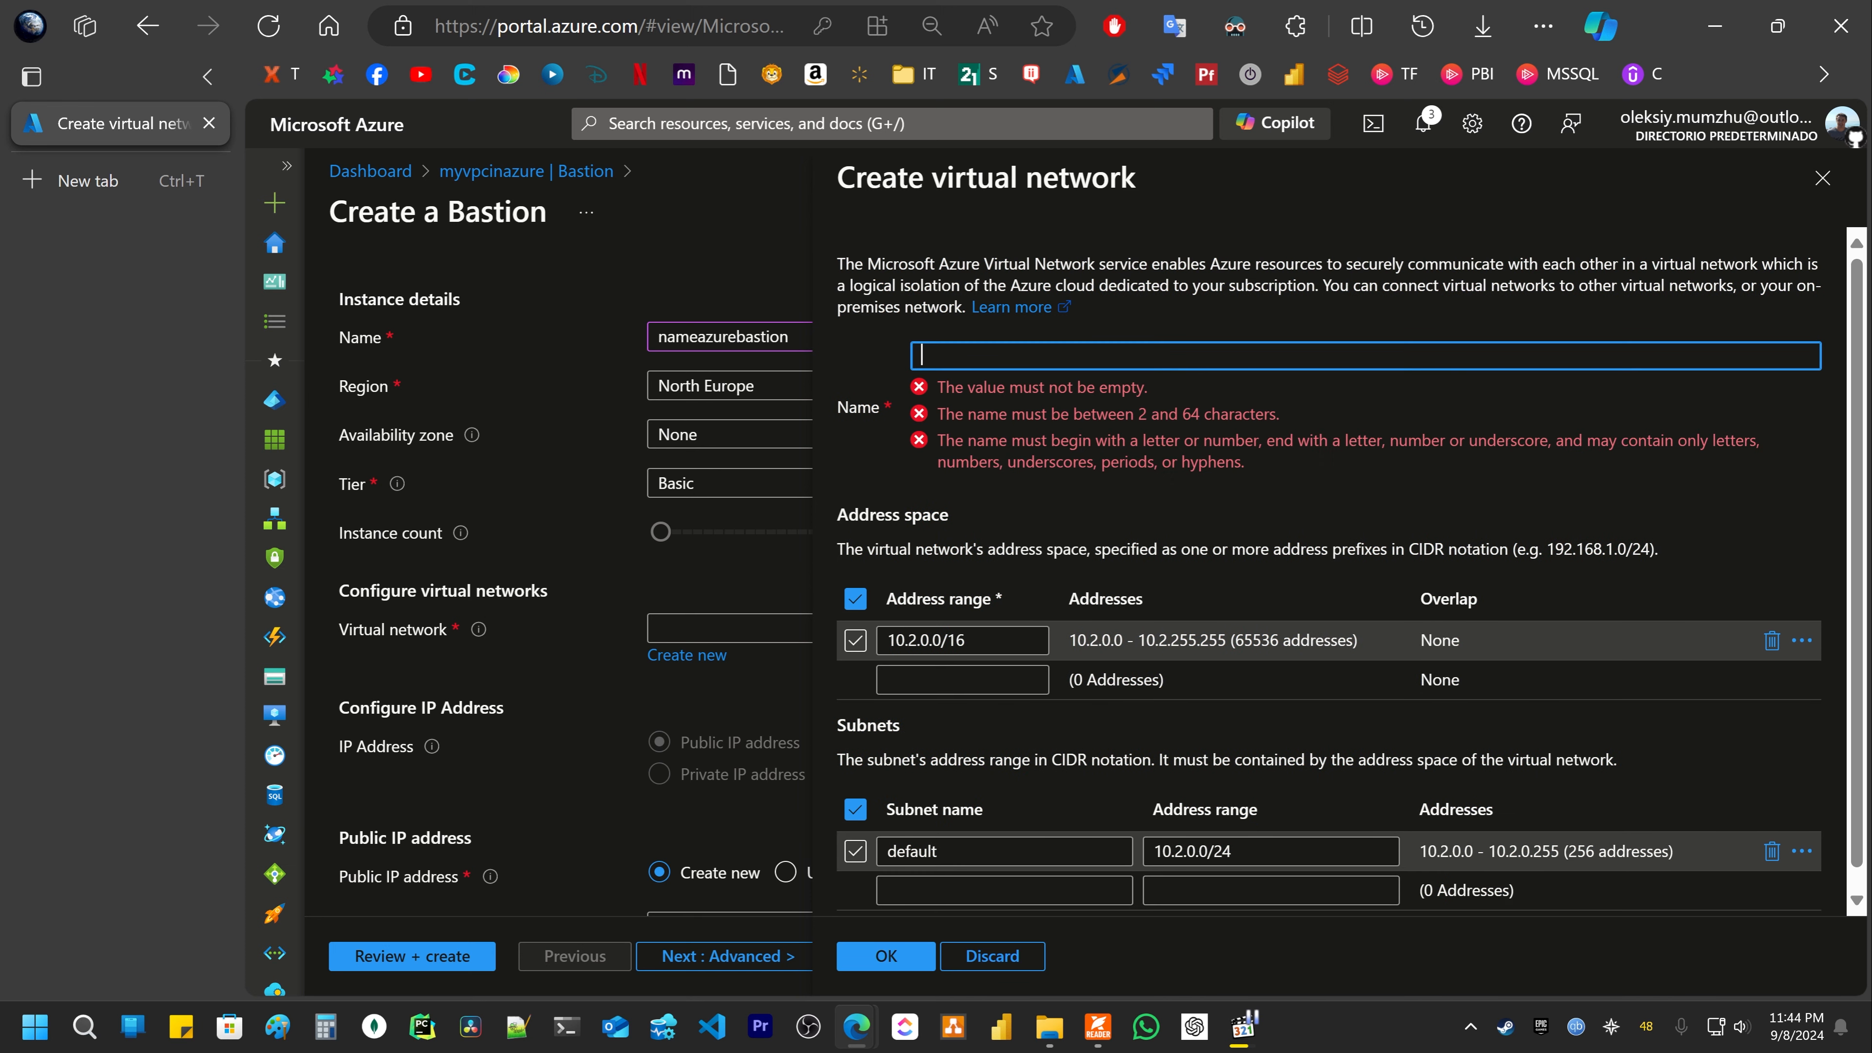
{"action": "type", "text": "vpc"}
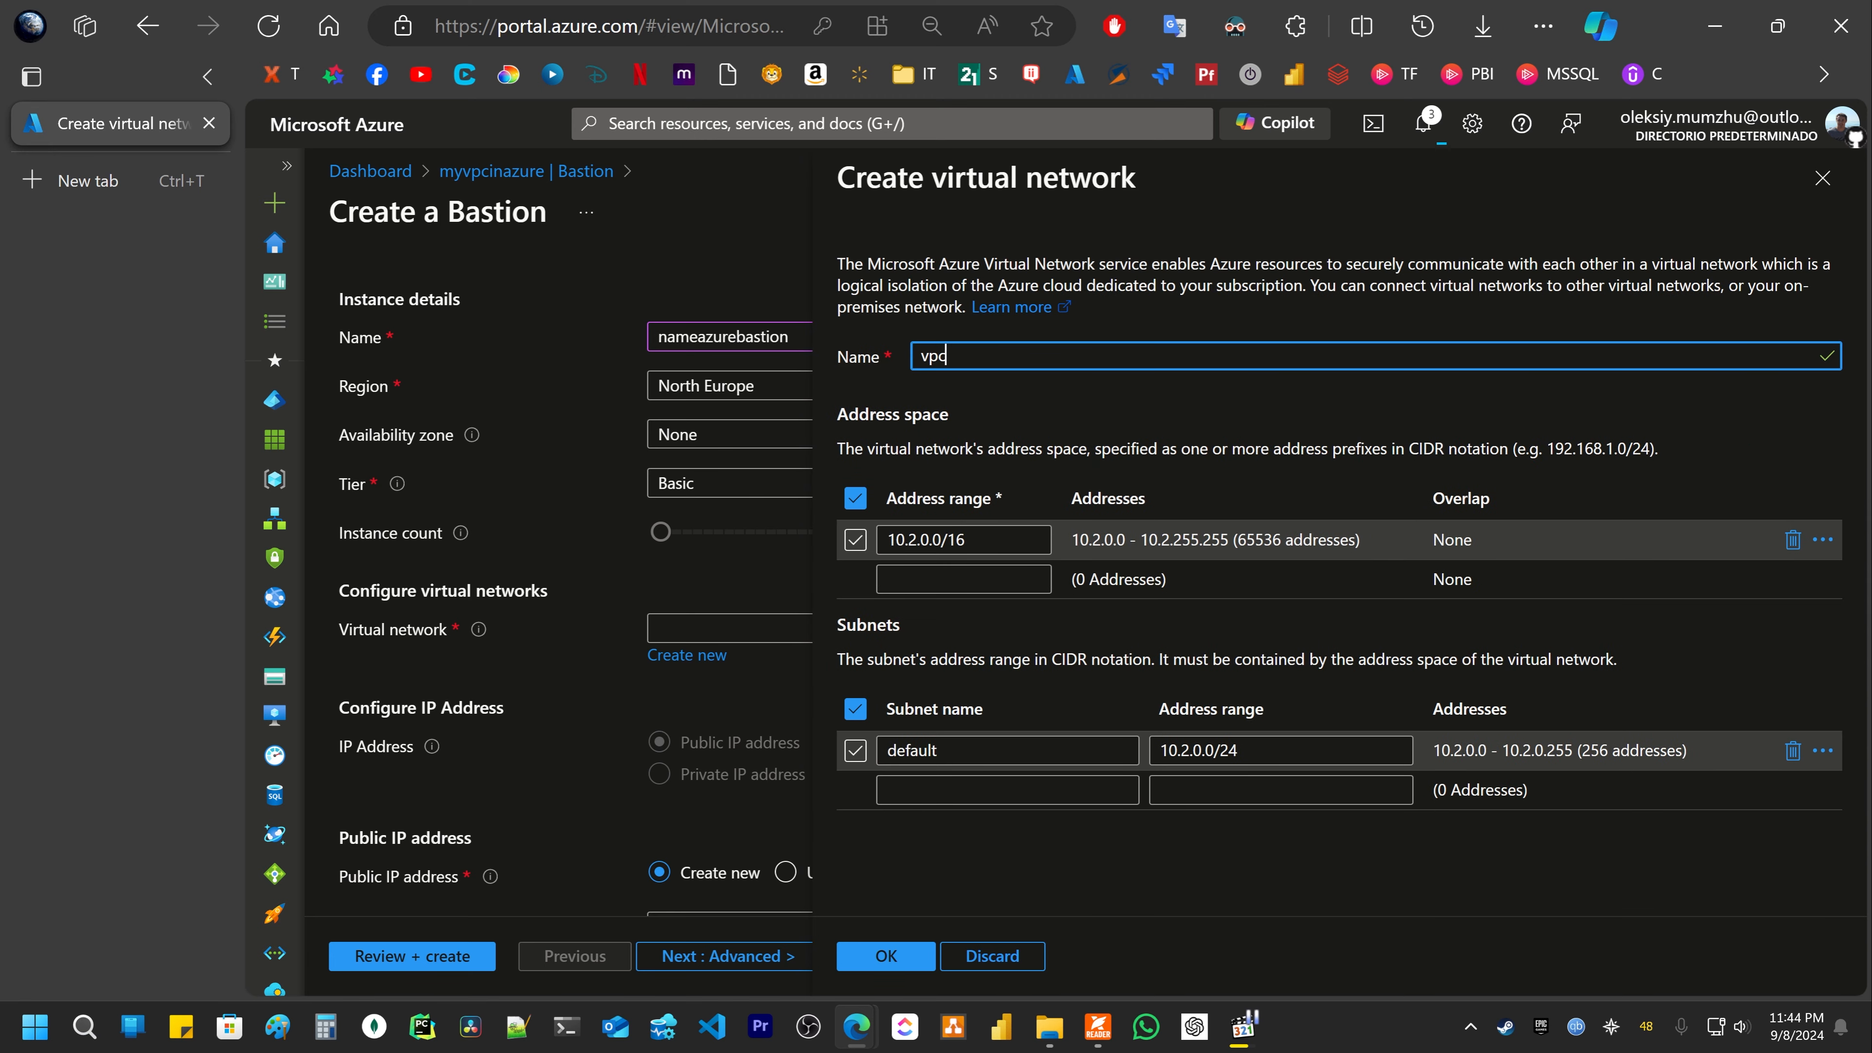
{"action": "type", "text": "forbastion"}
{"action": "left_click", "coordinate": [888, 956]}
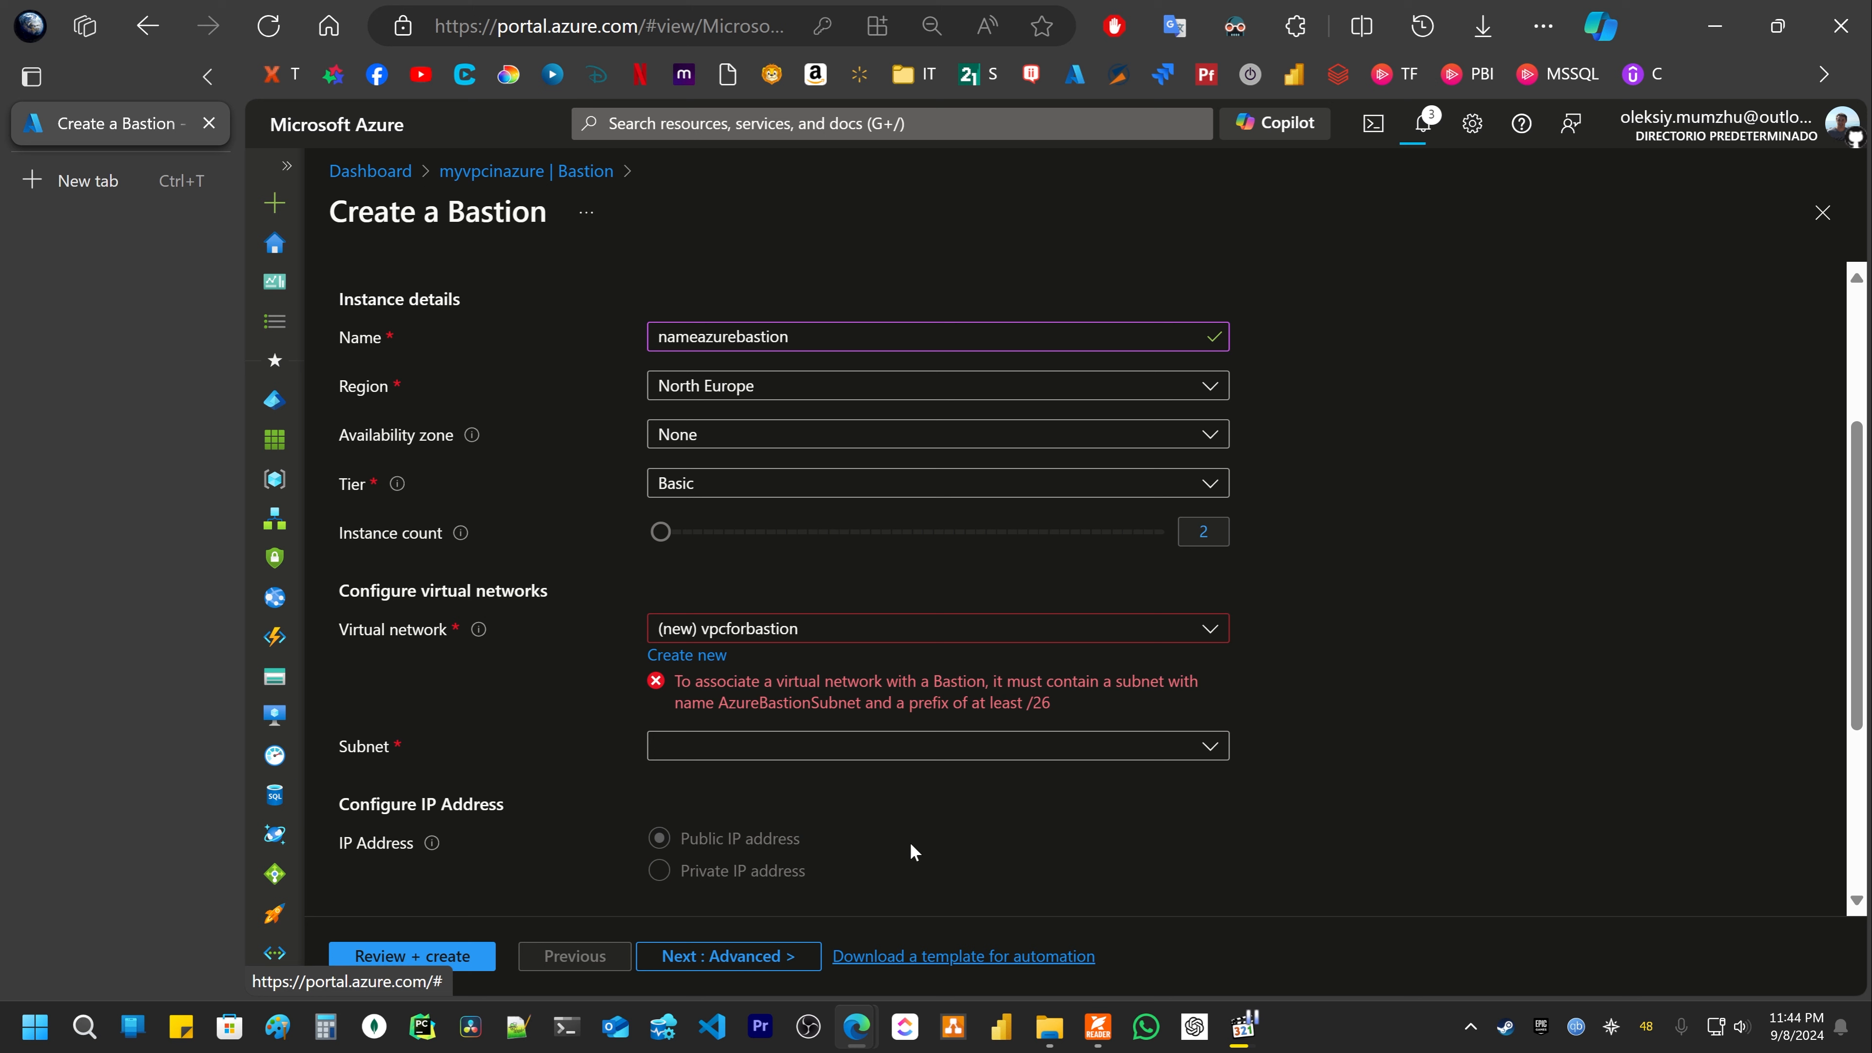
Step: Try to choose the default 10.2.0.0/24 subnet for the Bastion
{"action": "left_click", "coordinate": [847, 751]}
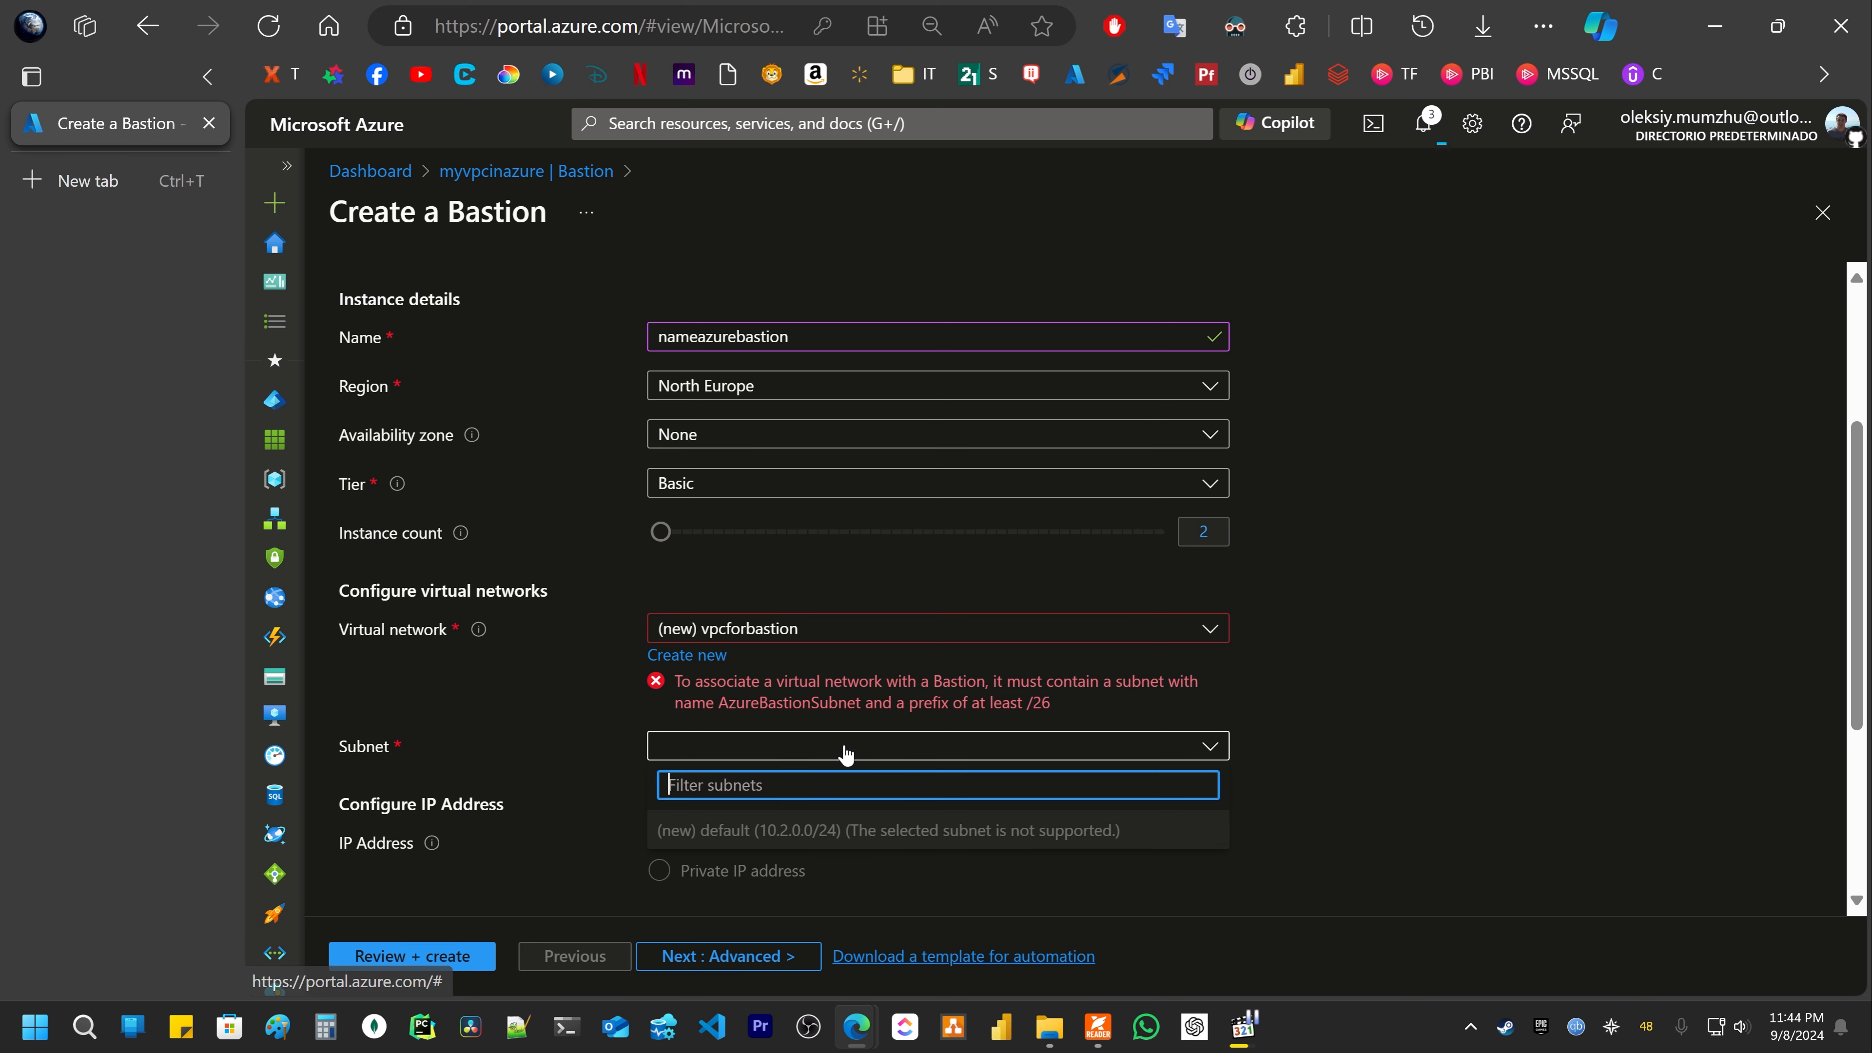
{"action": "left_click", "coordinate": [796, 834]}
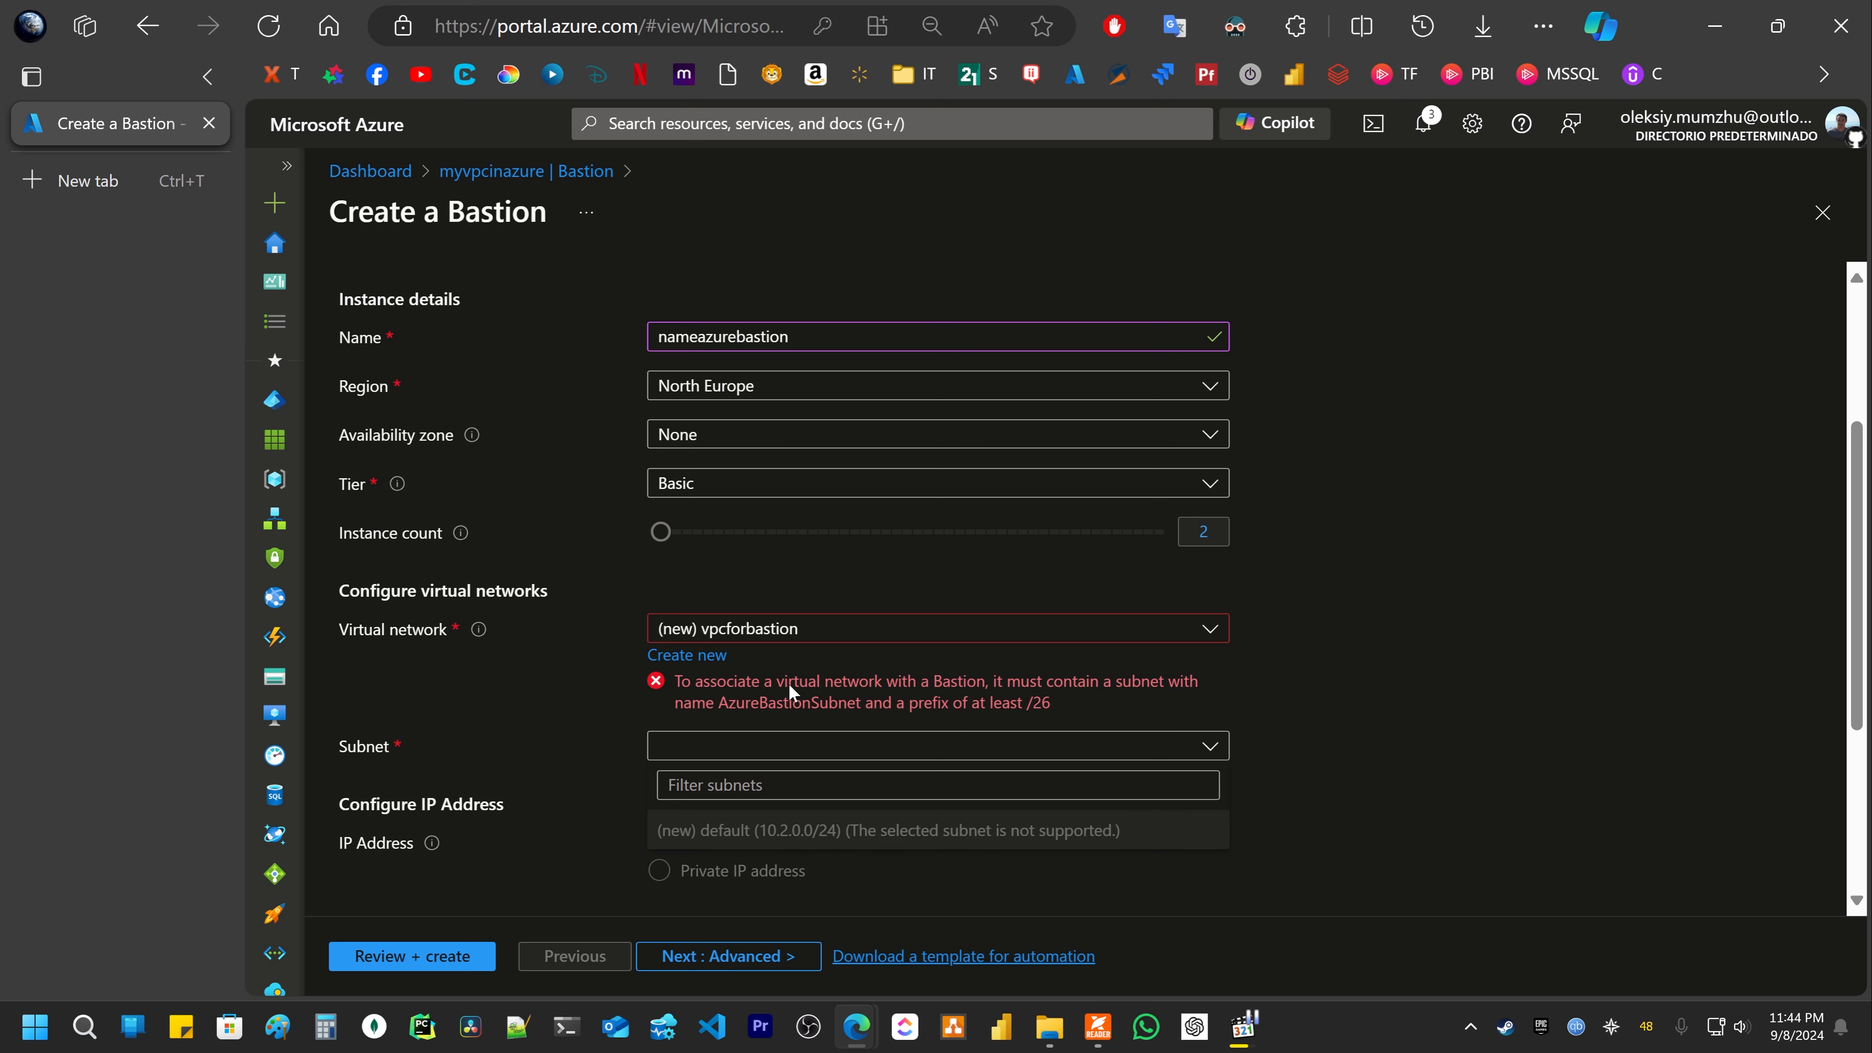
{"action": "left_click", "coordinate": [732, 723]}
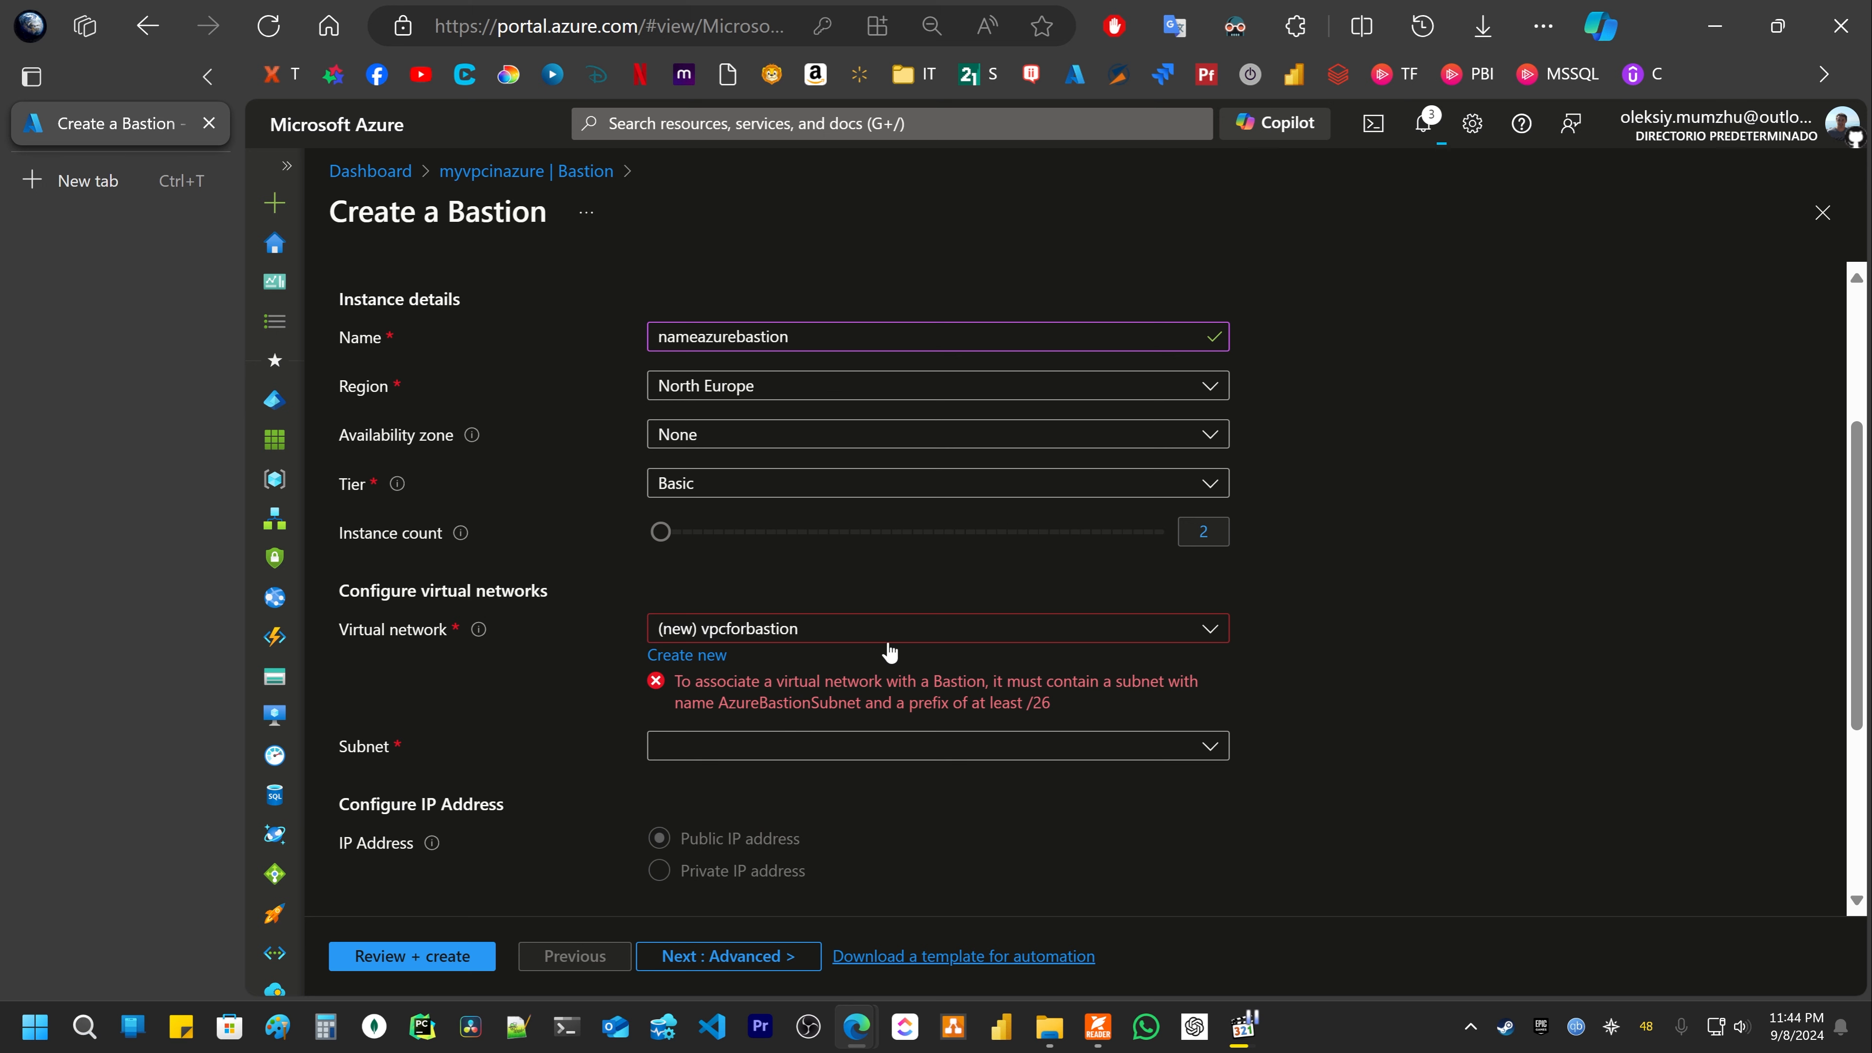
Step: Reselect vpcforbastion as the virtual network for the Bastion
{"action": "double_click", "coordinate": [757, 632]}
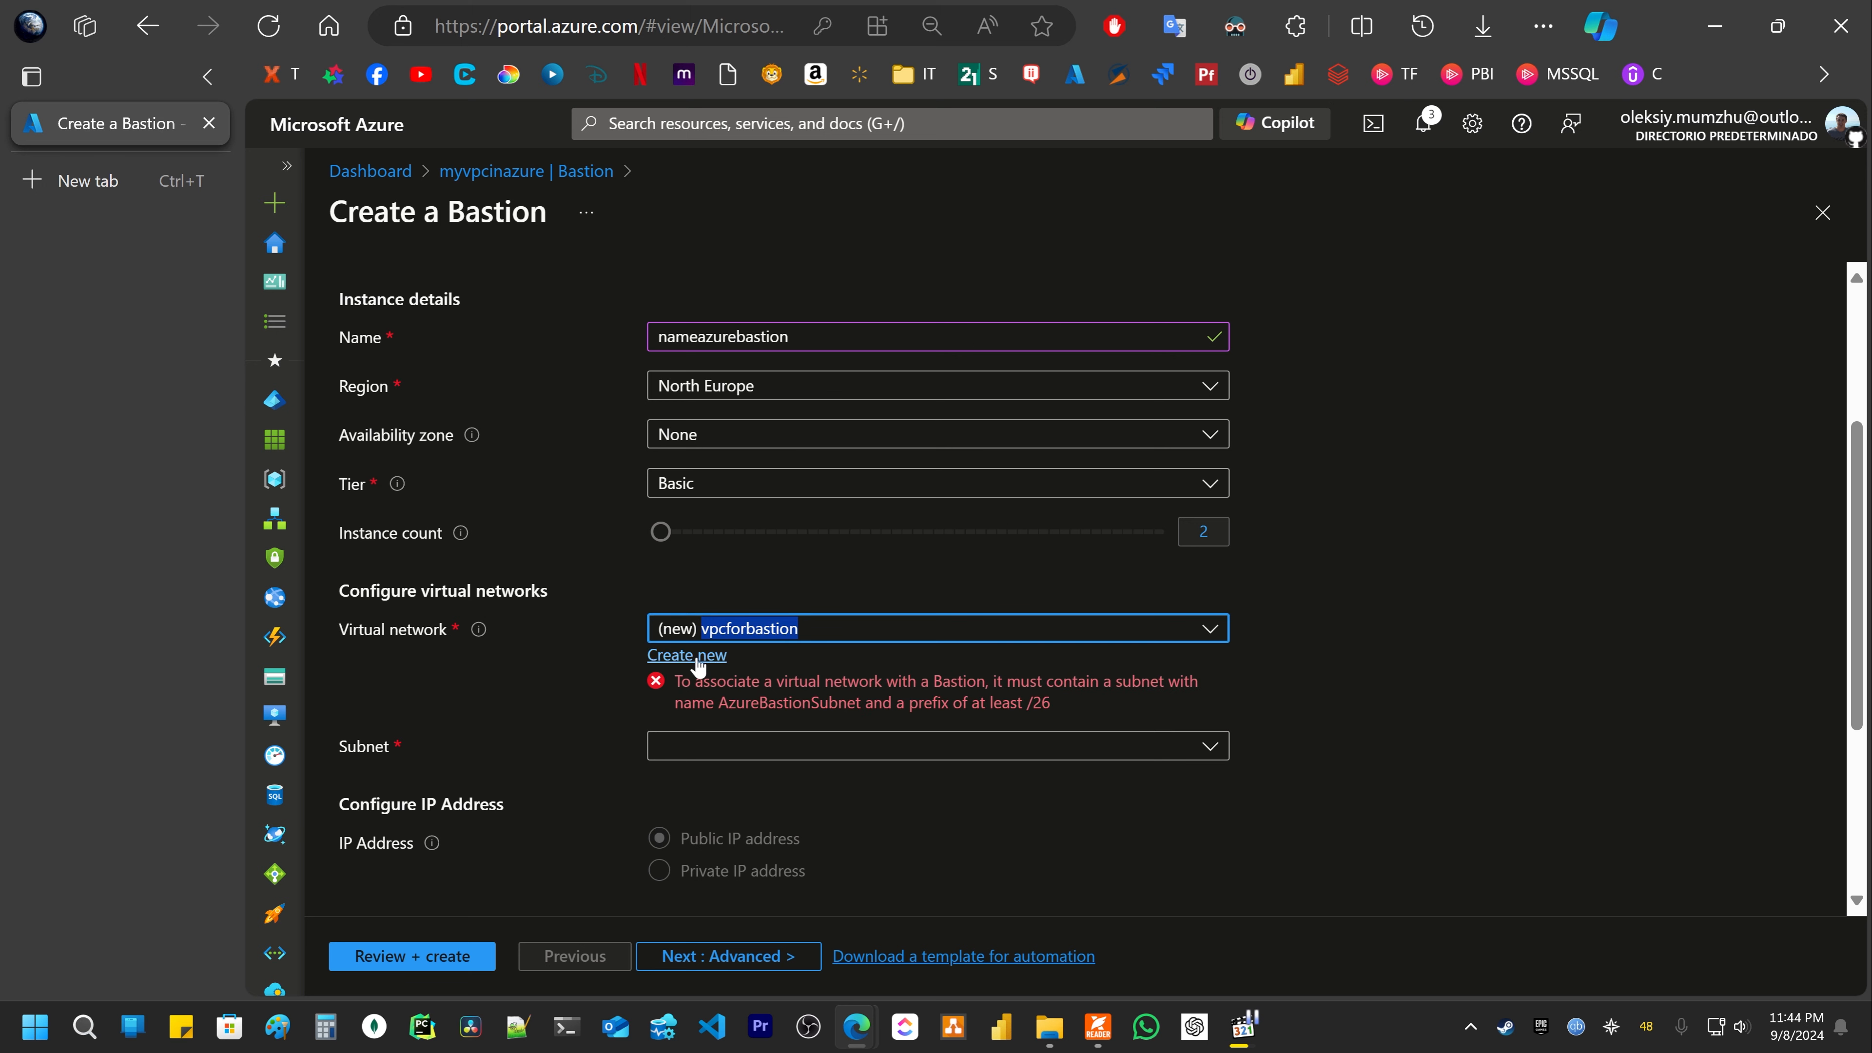
{"action": "left_click", "coordinate": [775, 628]}
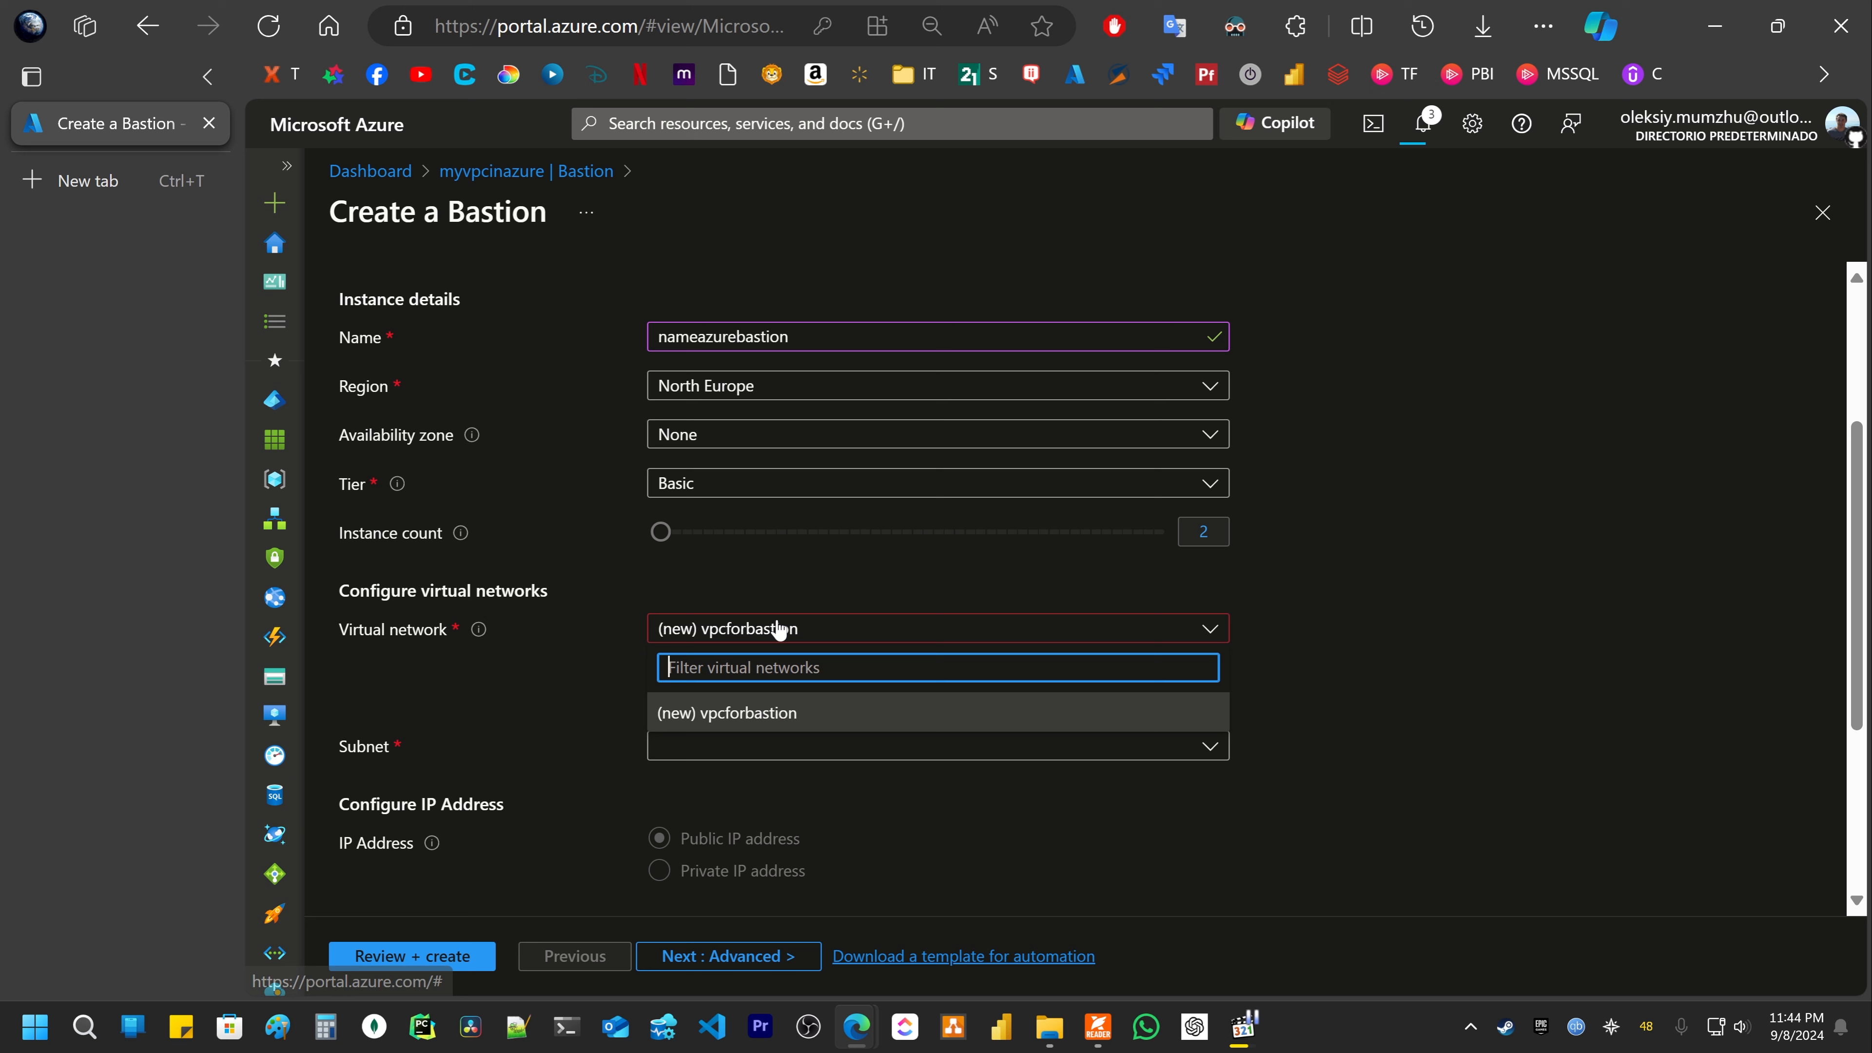
{"action": "left_click", "coordinate": [713, 715]}
{"action": "left_click", "coordinate": [755, 636]}
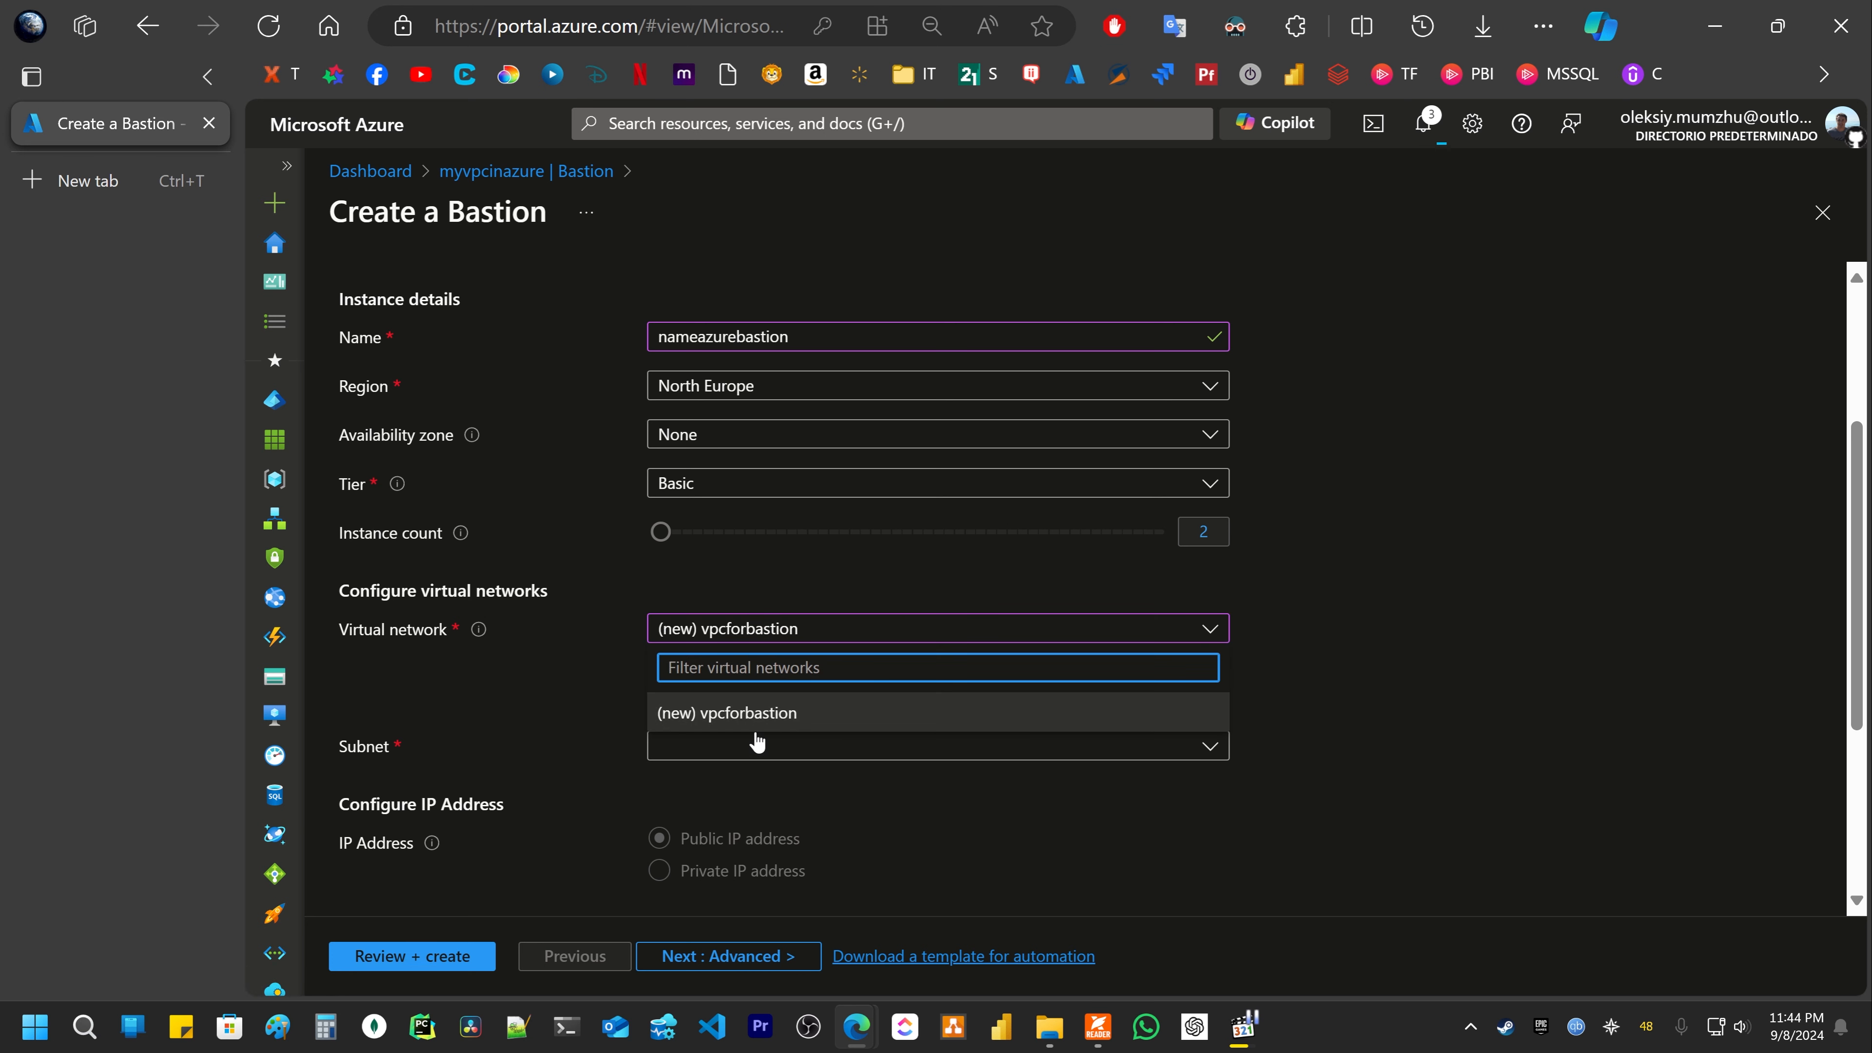
{"action": "left_click", "coordinate": [774, 712]}
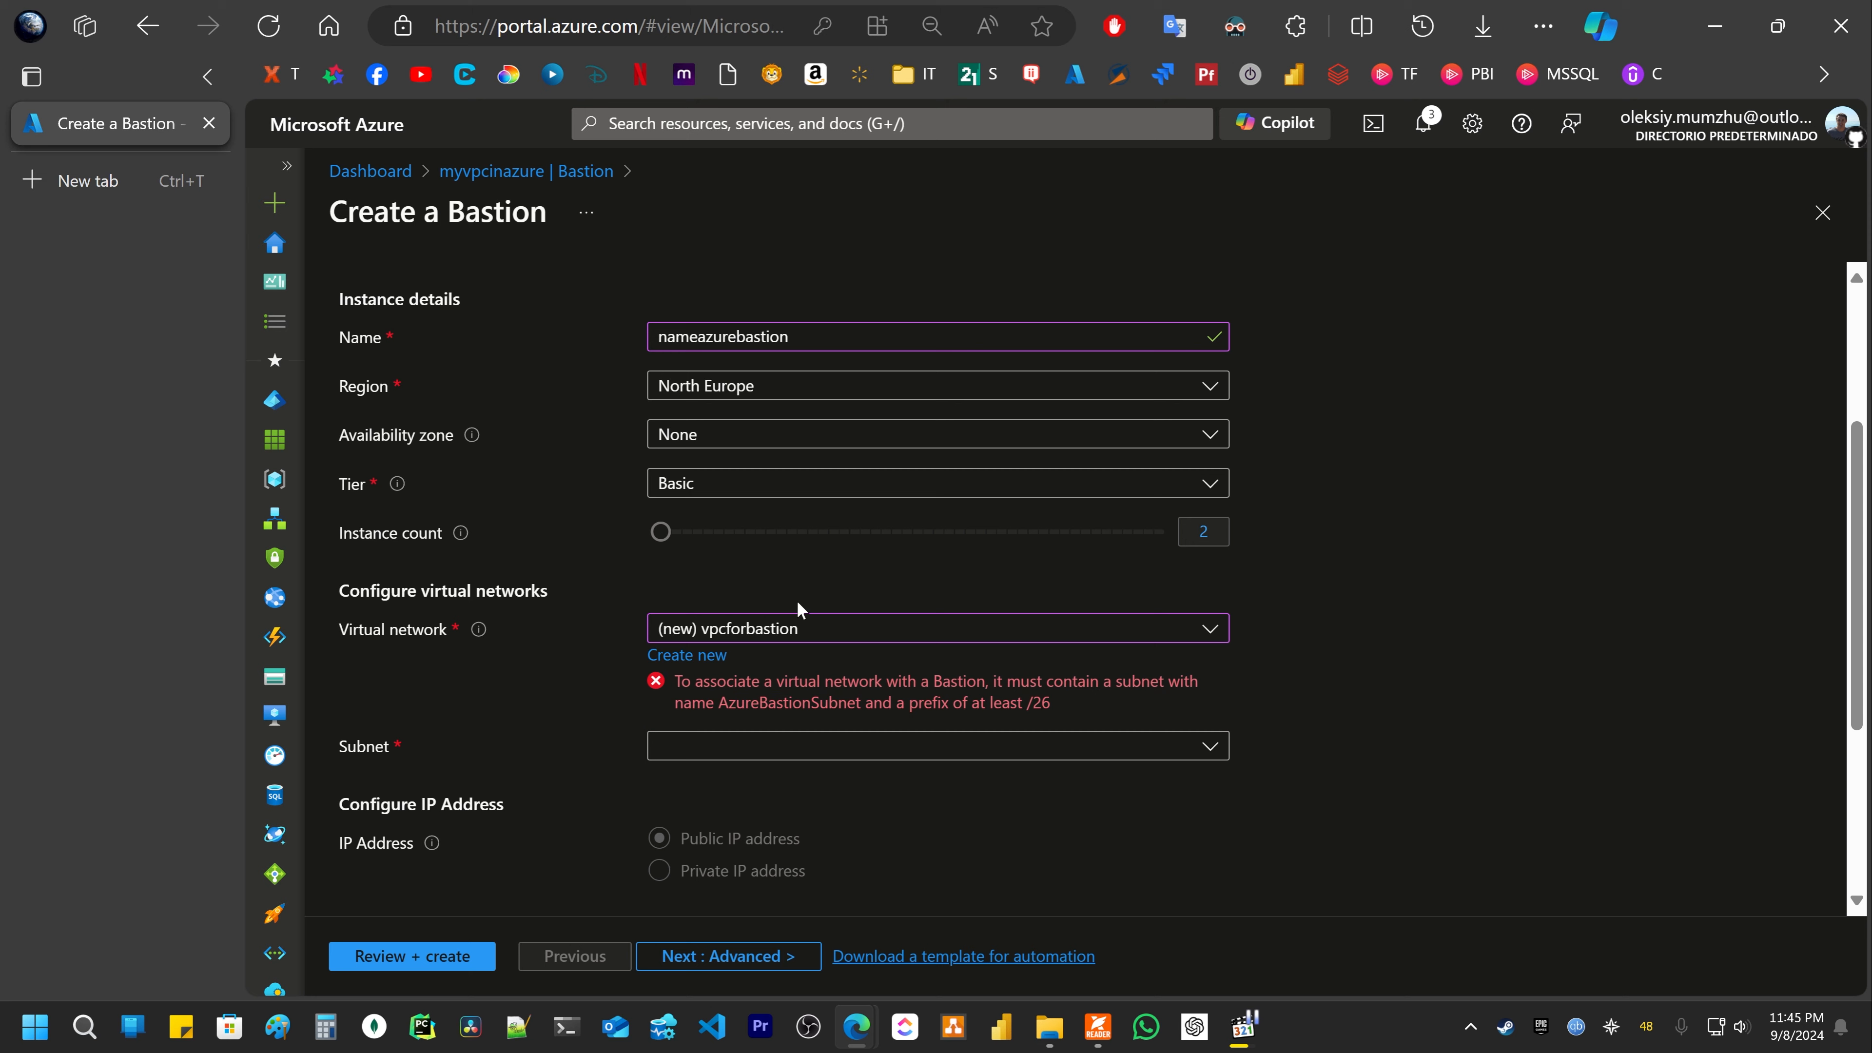
Step: Reopen the definition of the new vpcforbastion virtual network for editing its subnets
{"action": "left_click", "coordinate": [800, 627]}
{"action": "left_click", "coordinate": [898, 629]}
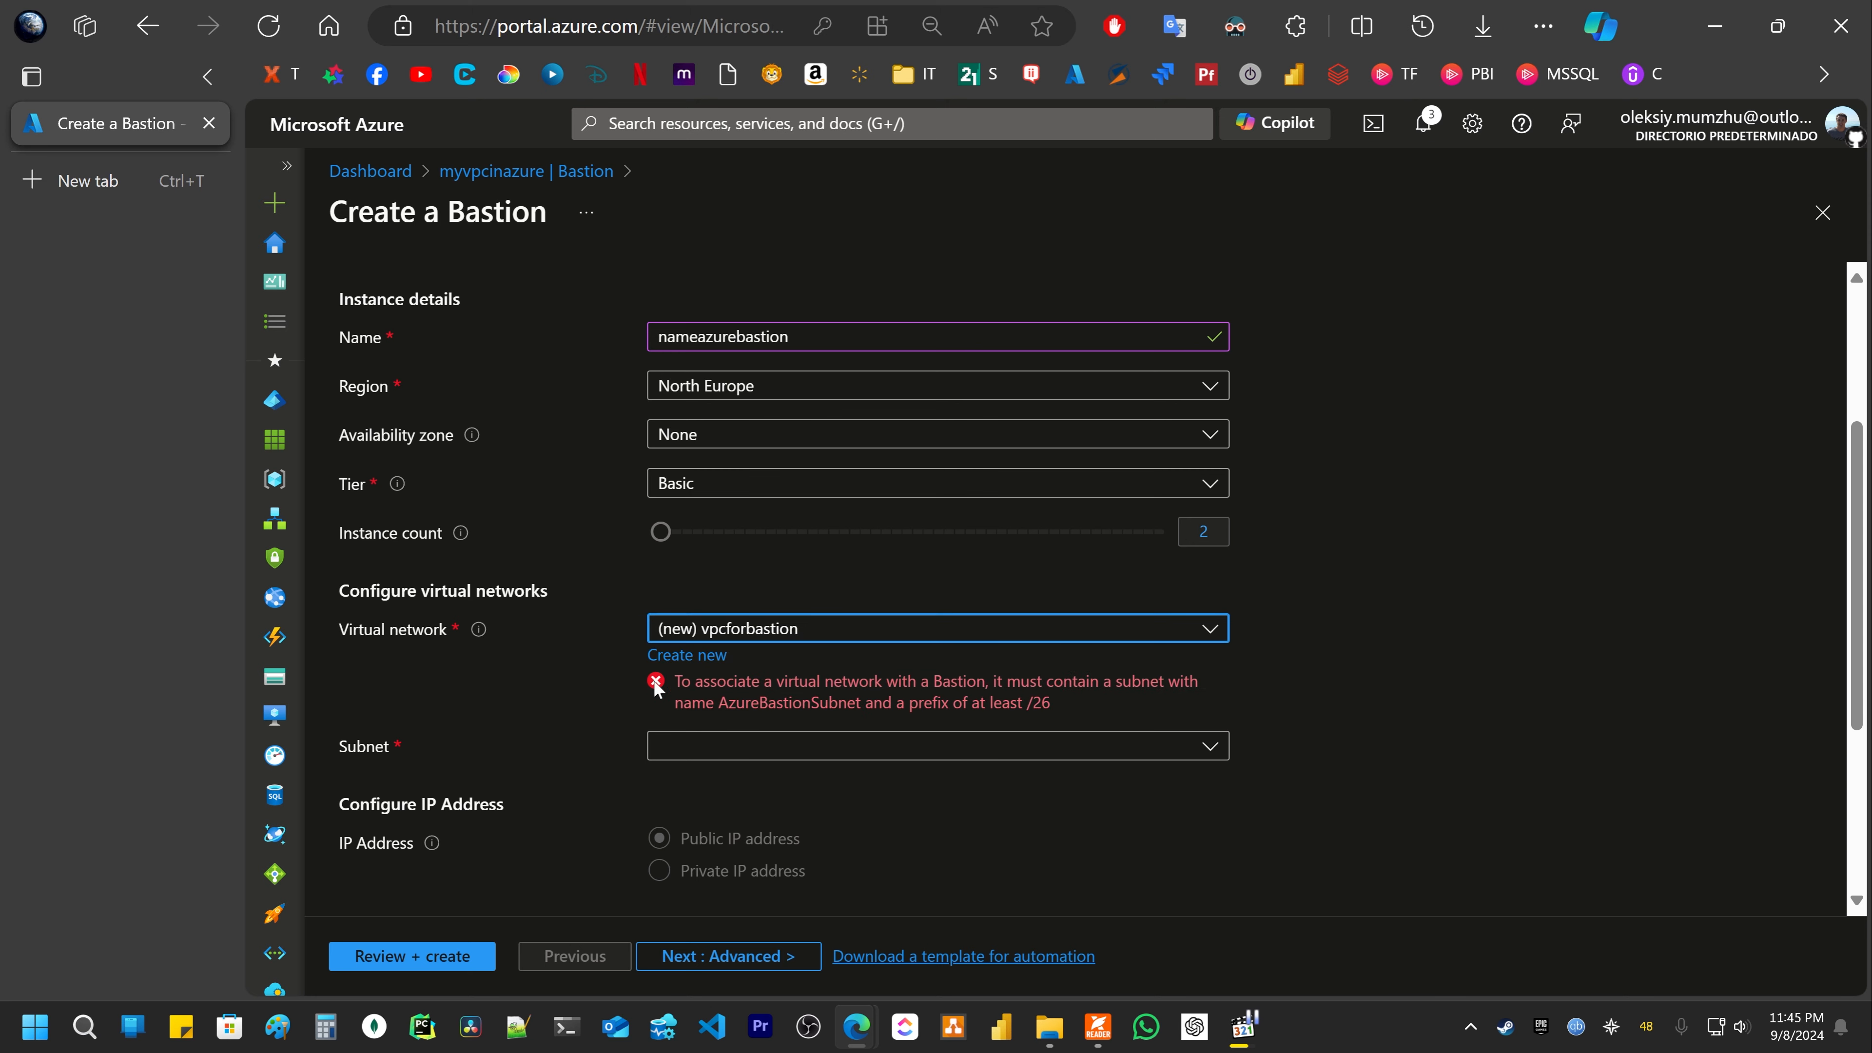
{"action": "left_click", "coordinate": [686, 655]}
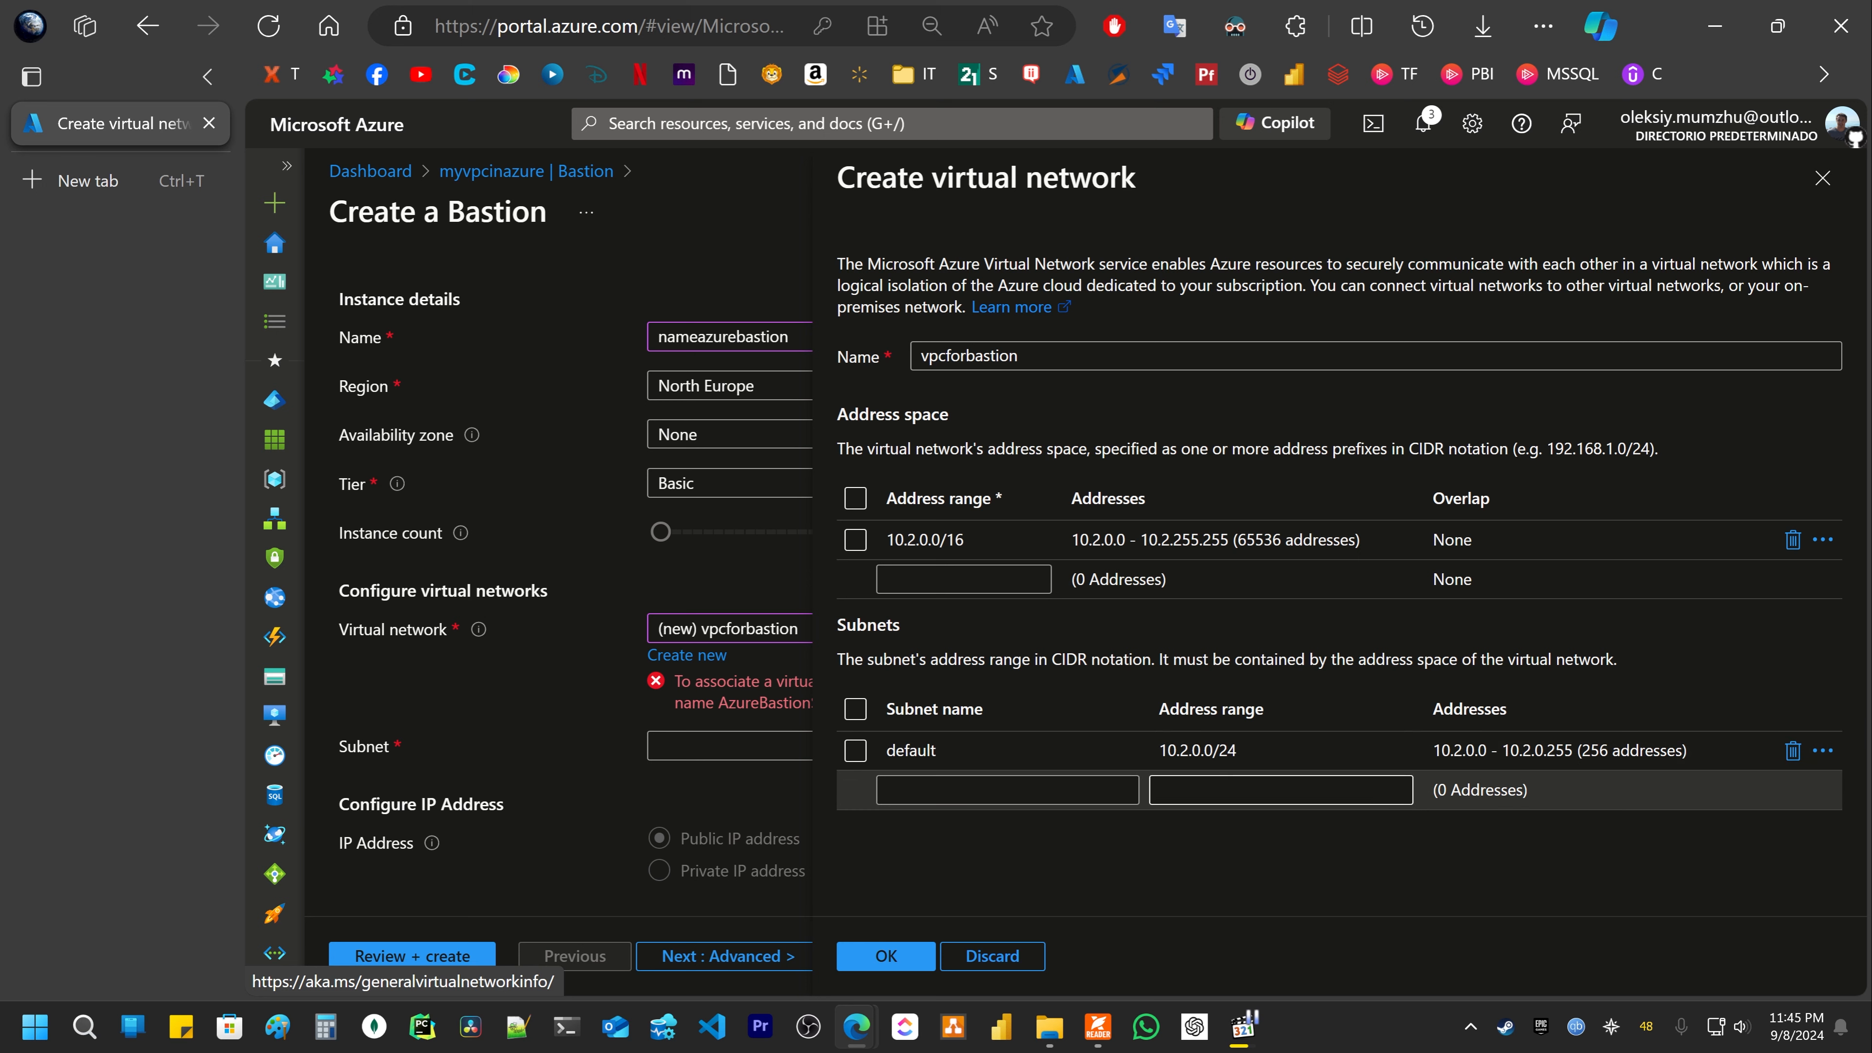
{"action": "left_click", "coordinate": [1823, 751]}
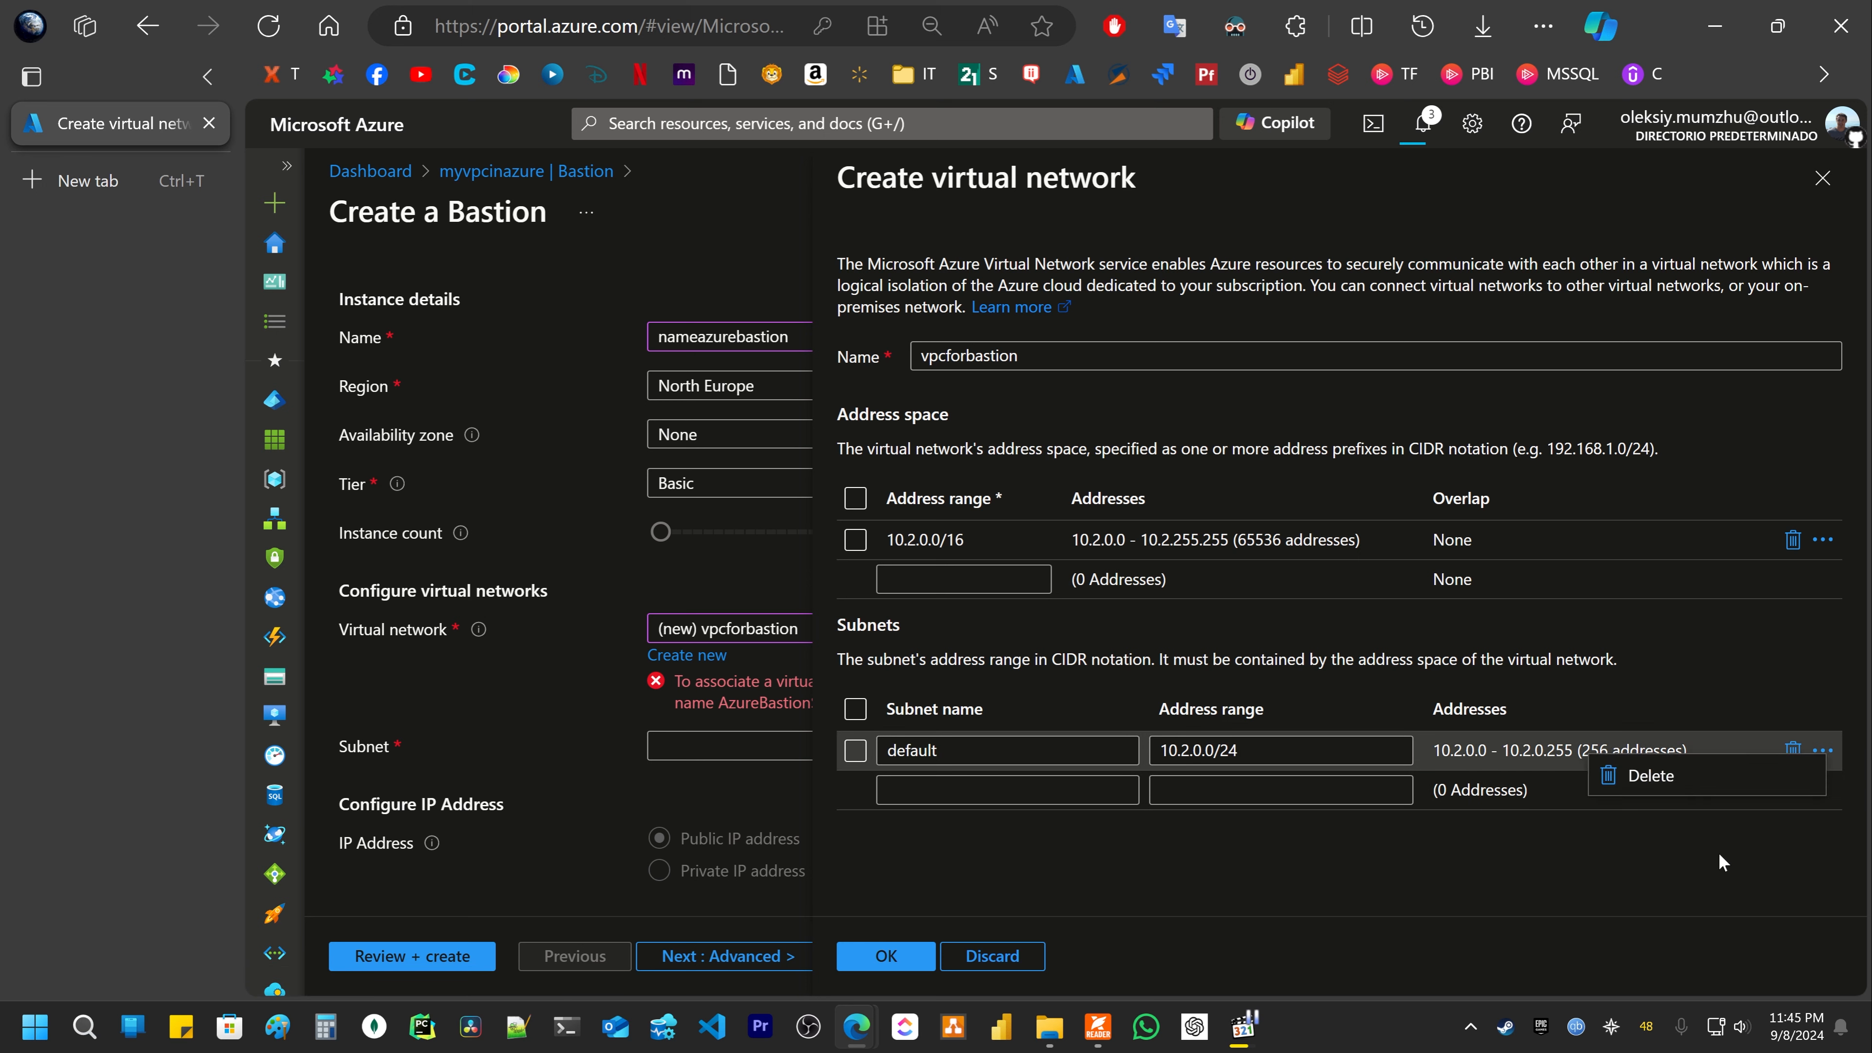
{"action": "left_click", "coordinate": [1614, 850]}
Step: Add a second subnet to vpcforbastion and name it AzureBastionSubnet, copying the required name from the validation message
{"action": "left_click", "coordinate": [1007, 790]}
{"action": "type", "text": "a"}
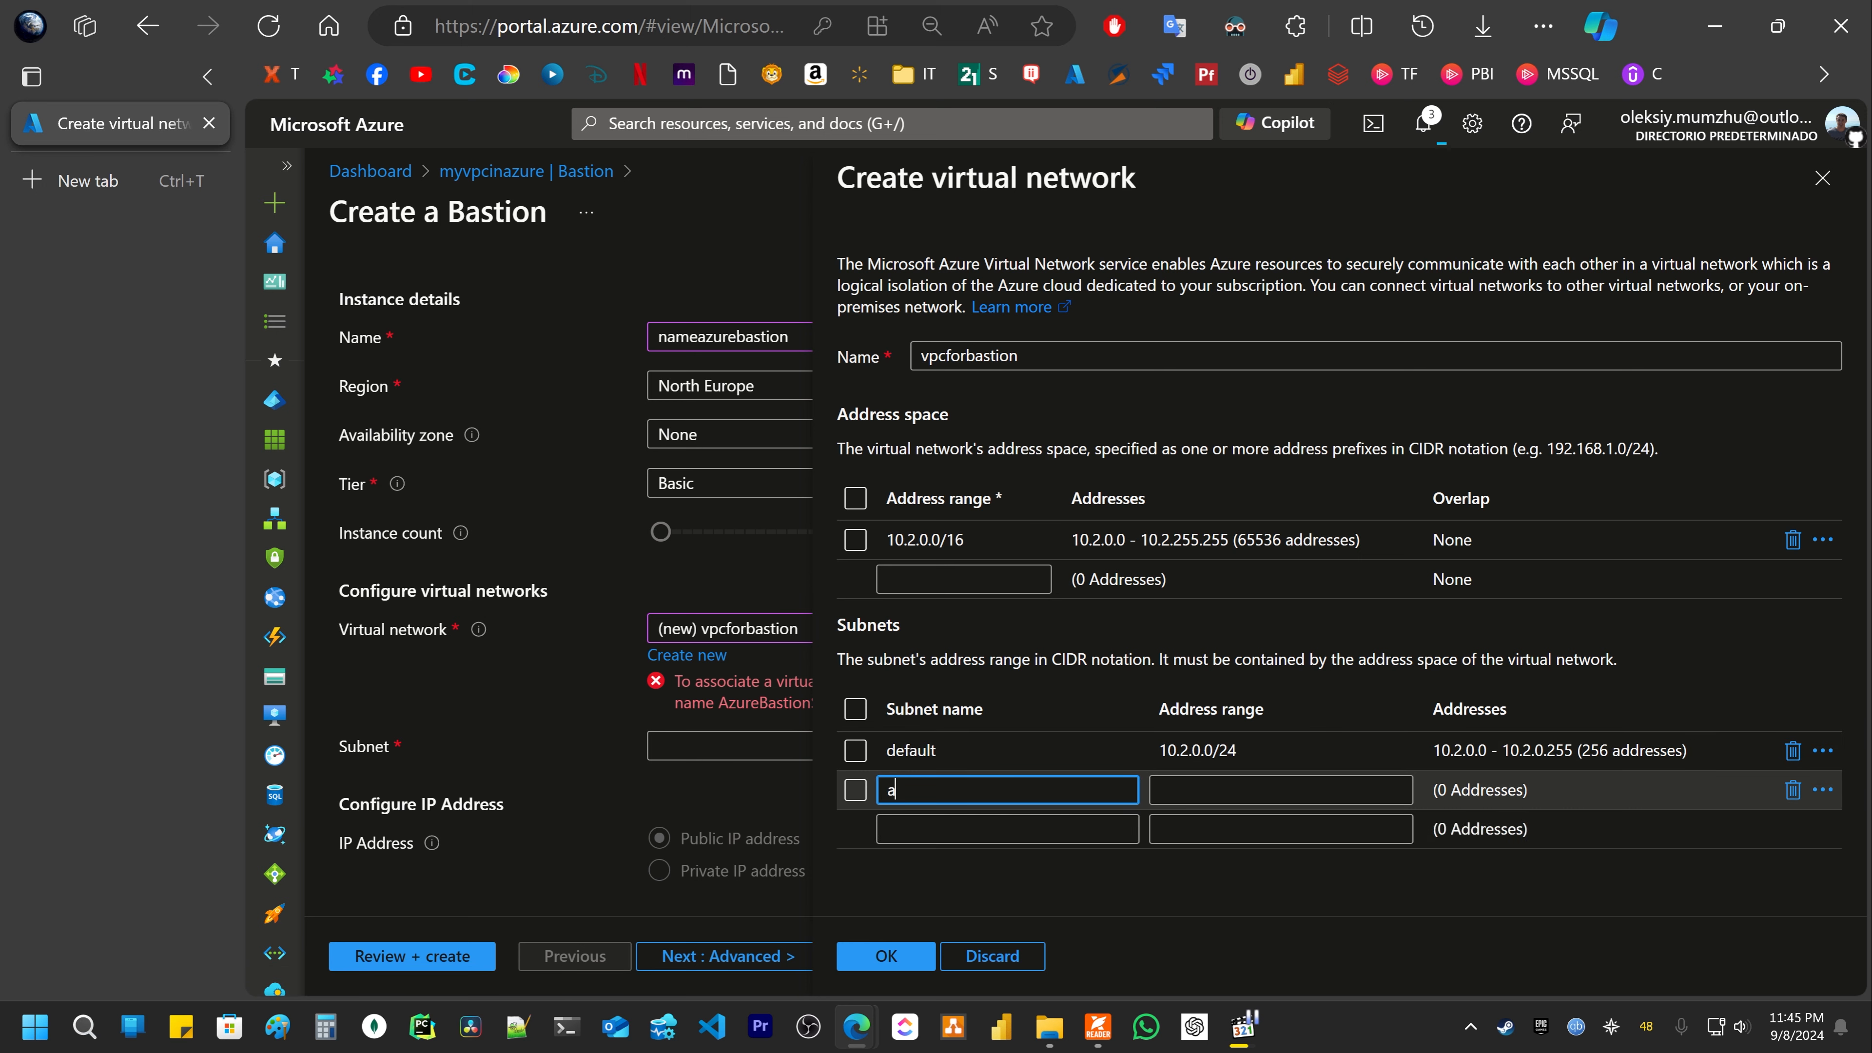
{"action": "type", "text": "zurebastionsu"}
{"action": "double_click", "coordinate": [779, 705]}
{"action": "key", "text": "ctrl+c"}
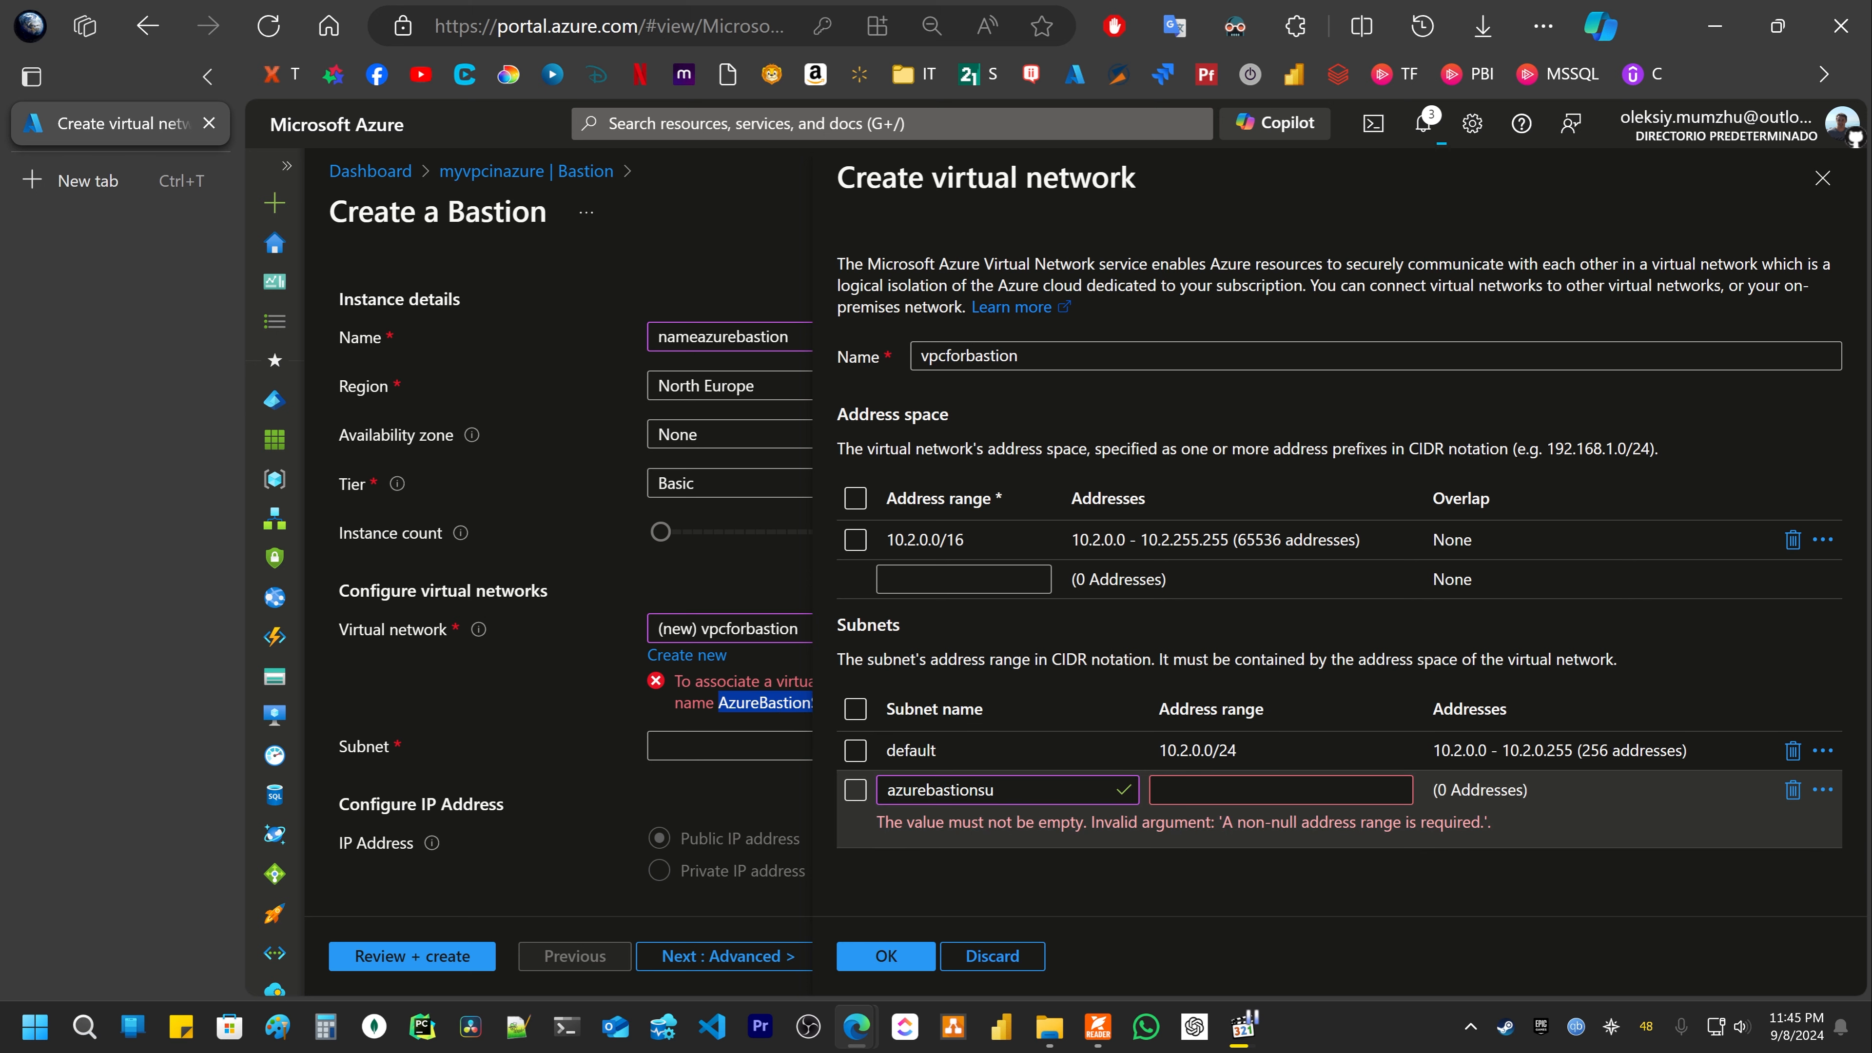
{"action": "left_click_drag", "start_coordinate": [1007, 791], "coordinate": [864, 789]}
{"action": "key", "text": "ctrl+v"}
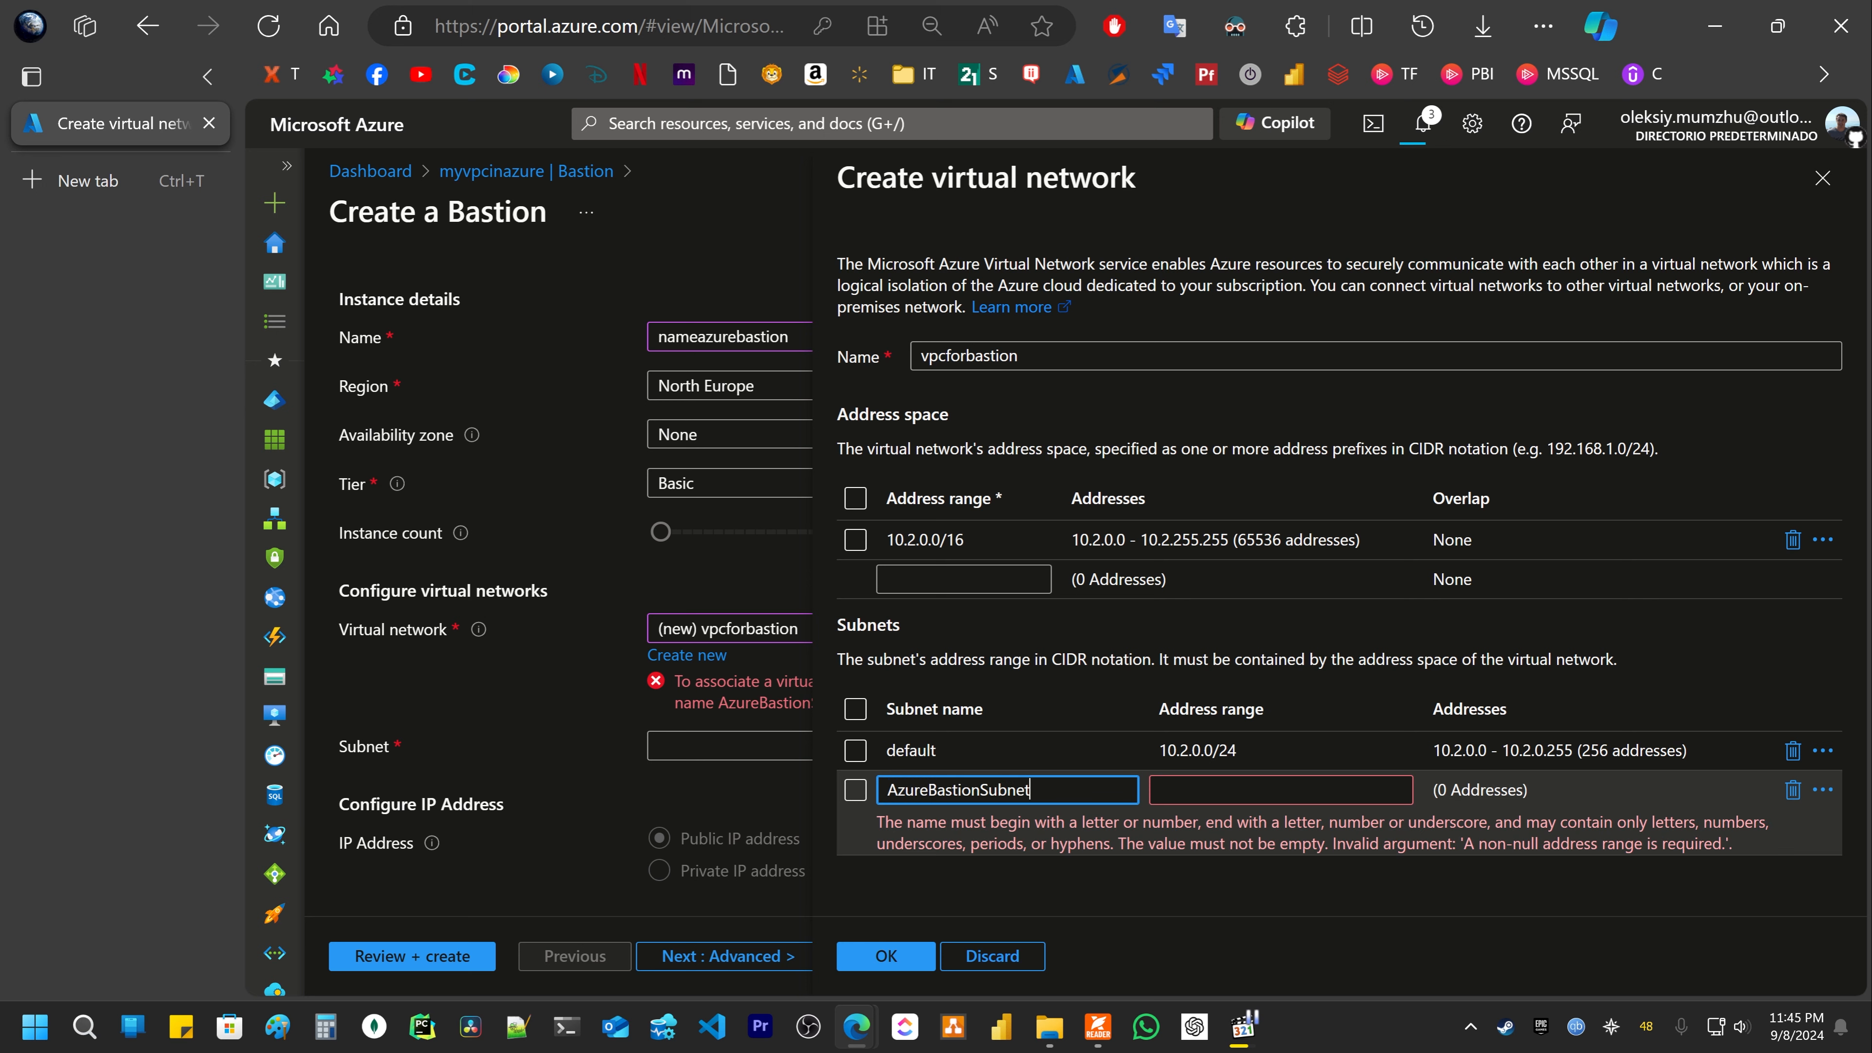
{"action": "left_click", "coordinate": [1088, 844]}
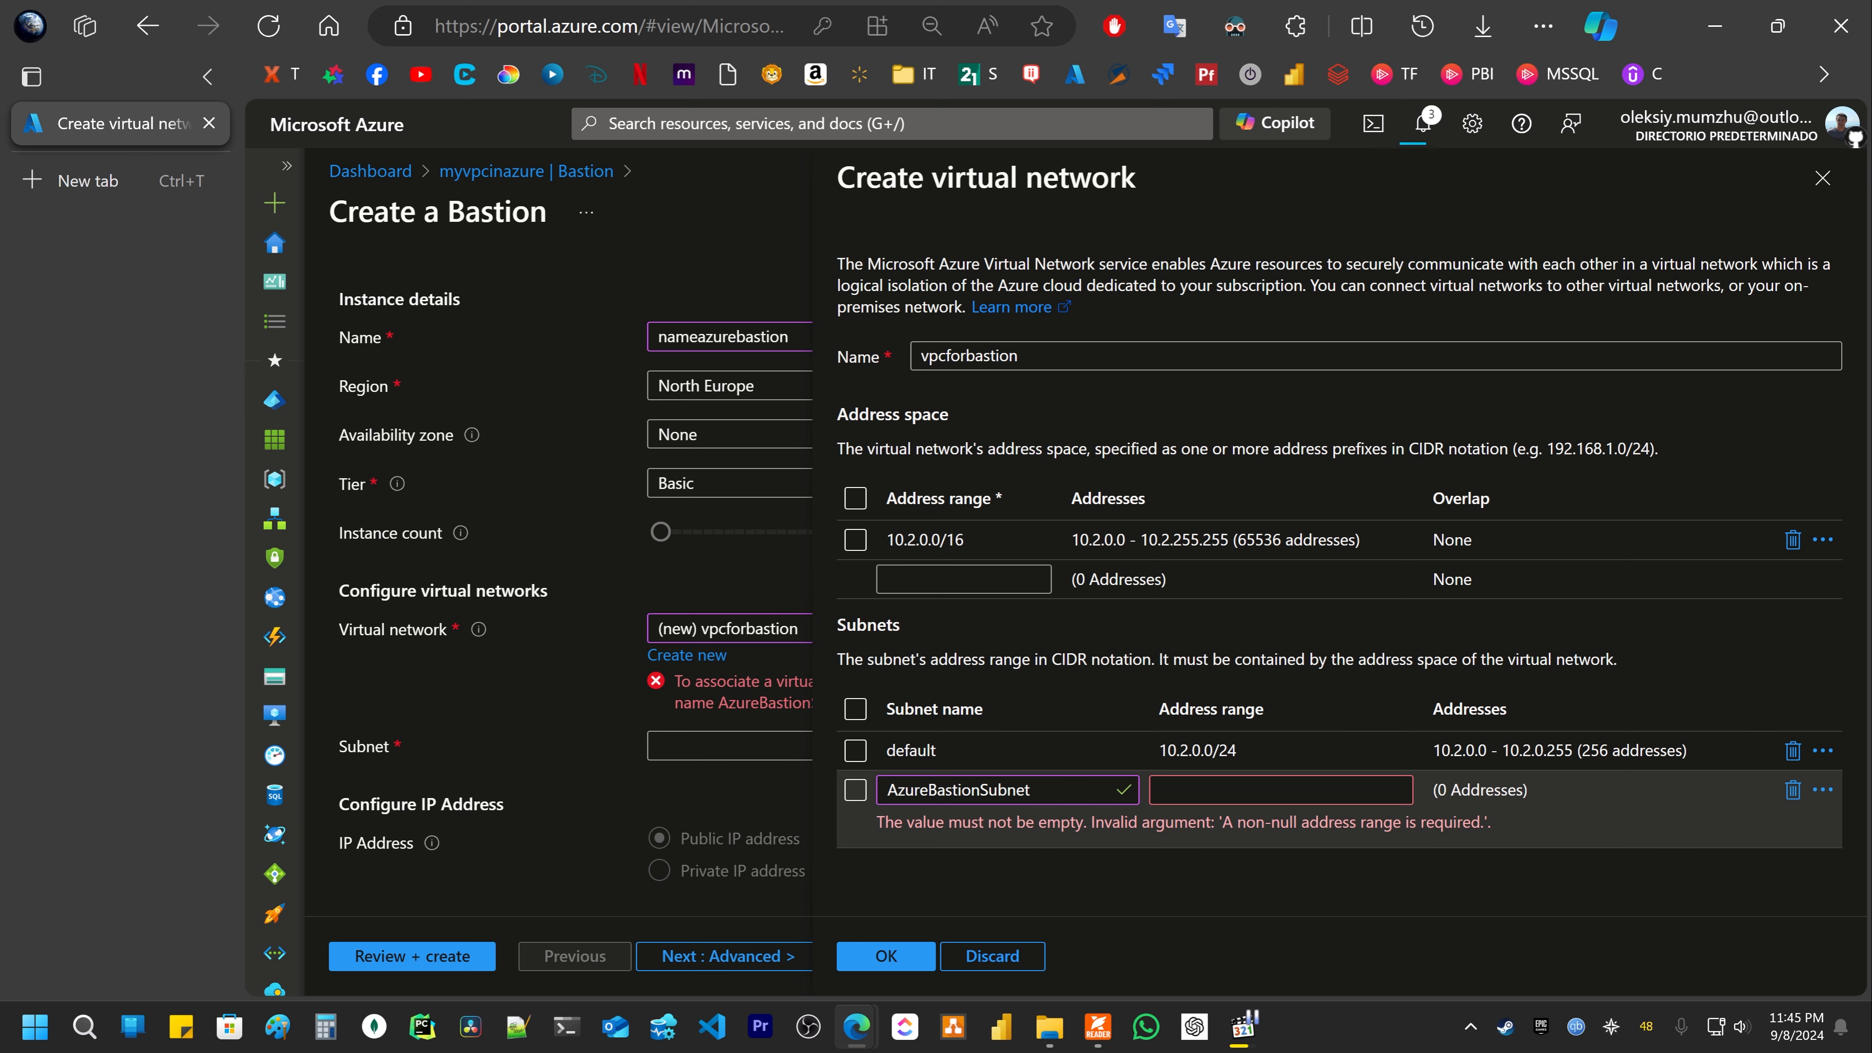
{"action": "left_click_drag", "start_coordinate": [1033, 790], "coordinate": [872, 793]}
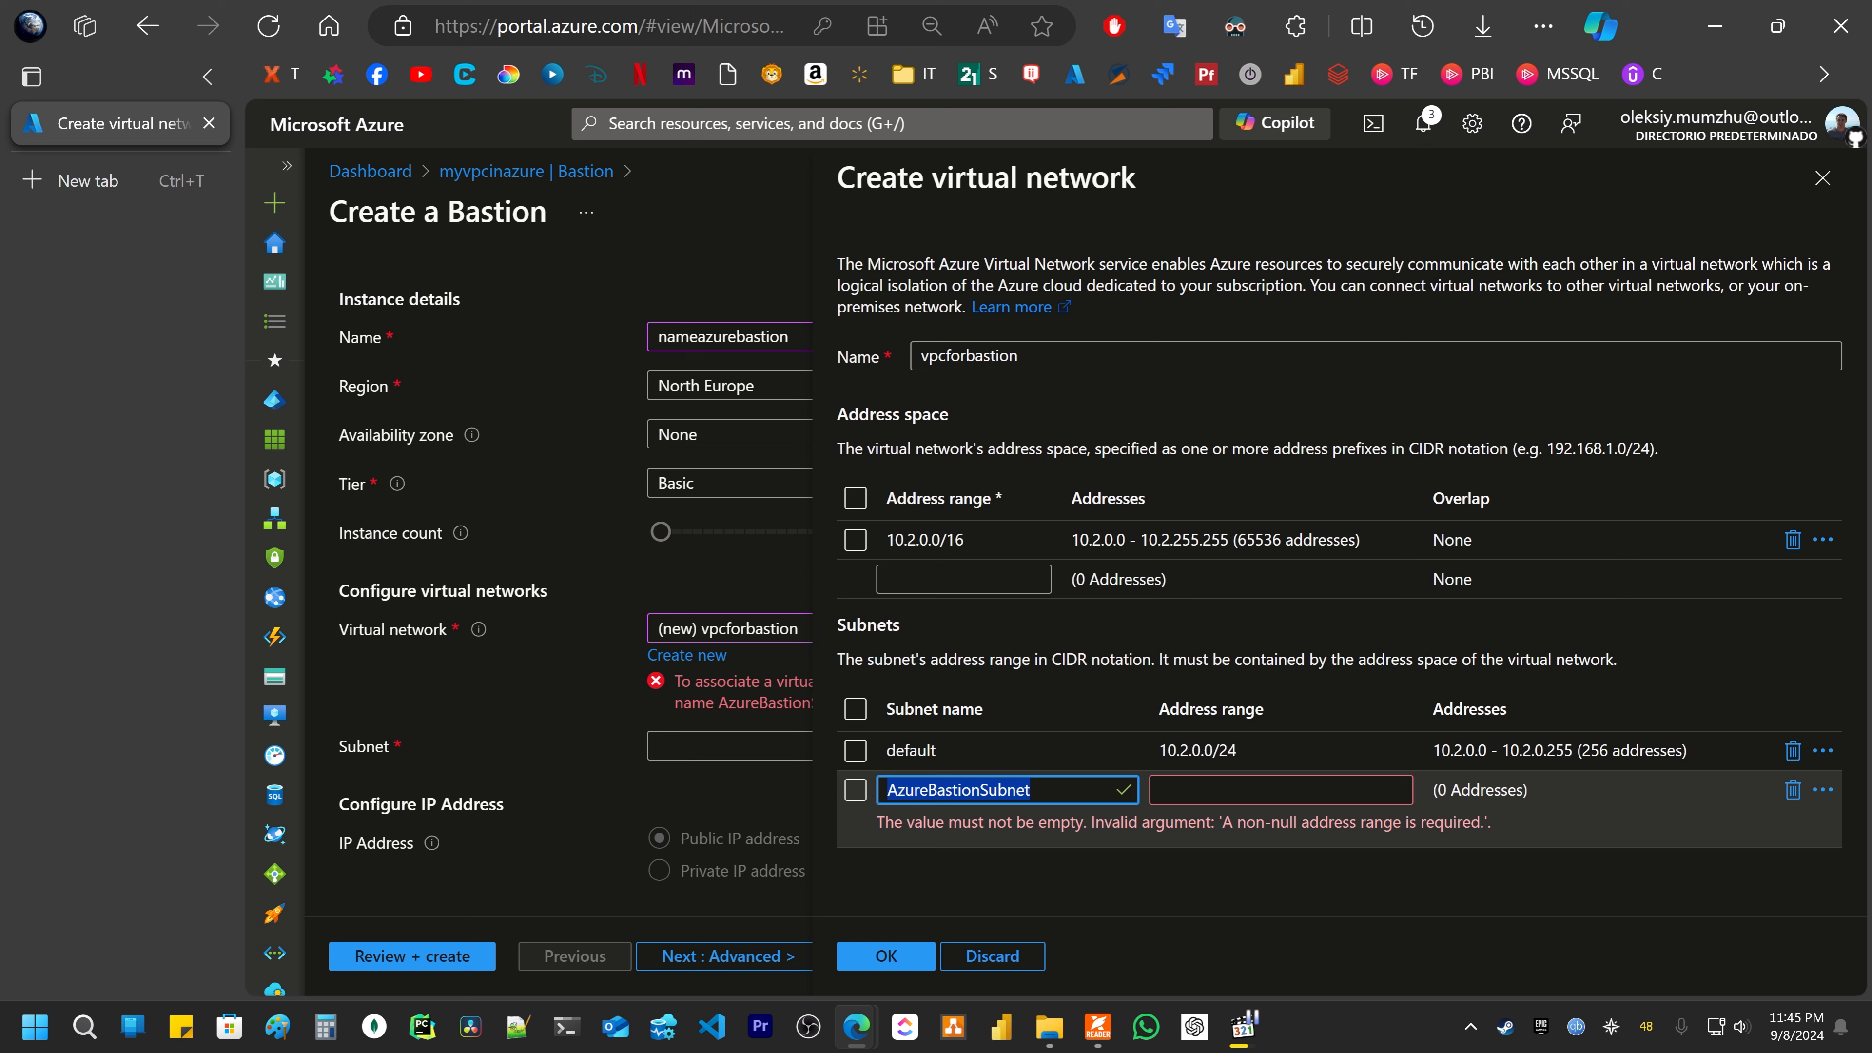
Step: Set the address ranges of both the default subnet and AzureBastionSubnet to 10.2.0.0/26
{"action": "left_click", "coordinate": [1224, 790]}
{"action": "type", "text": "10.0.0."}
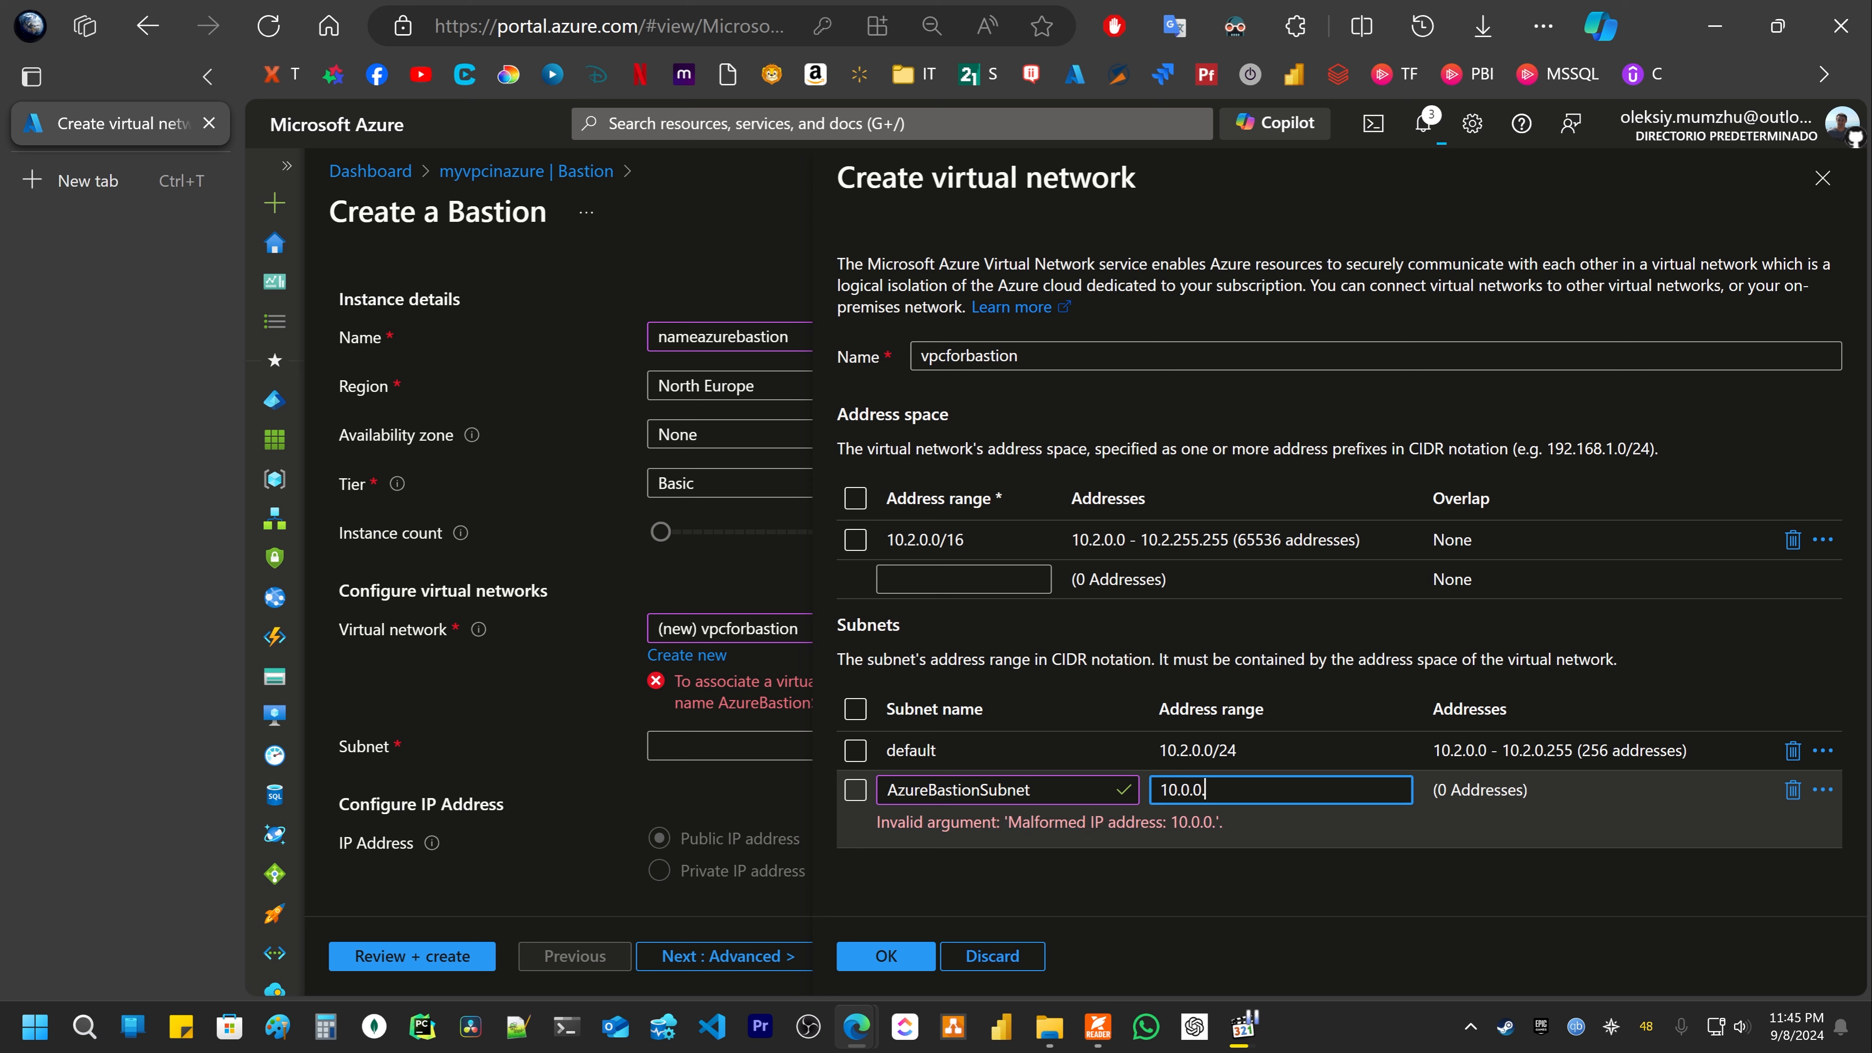
{"action": "type", "text": "0/"}
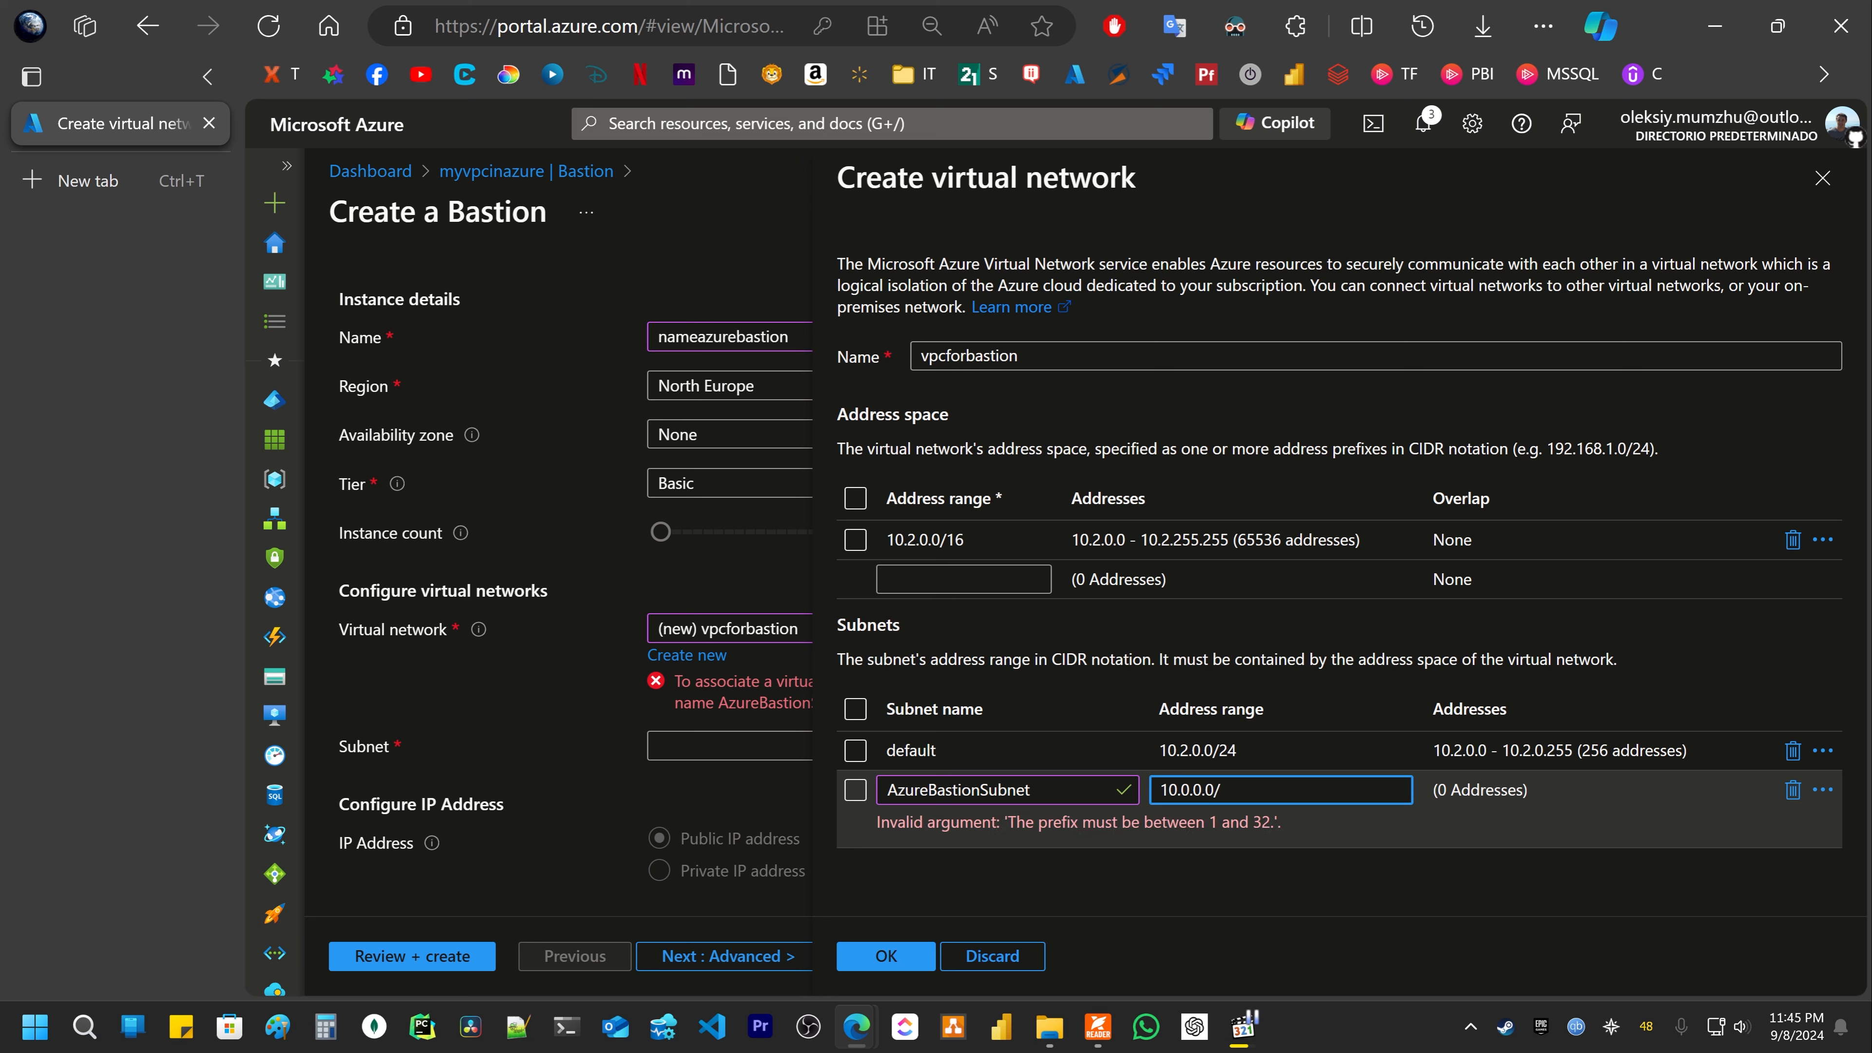
{"action": "type", "text": "28"}
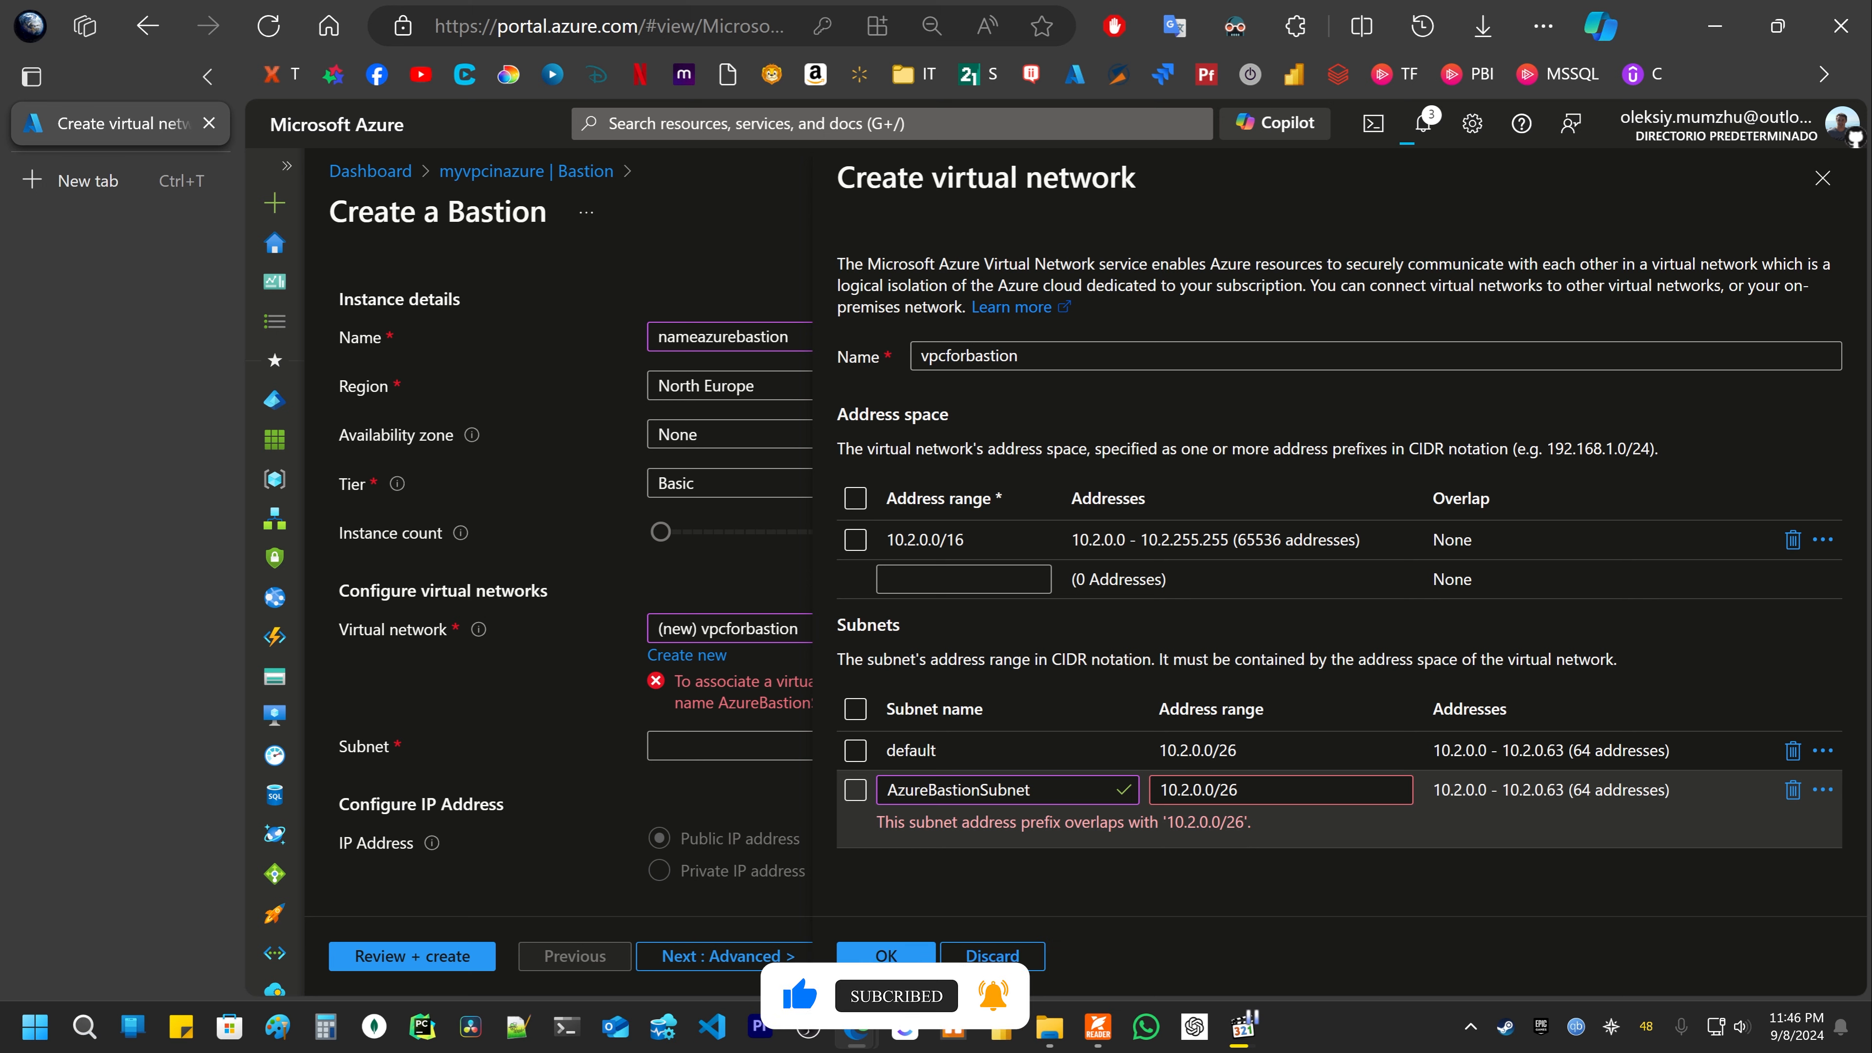
Step: Try 10.3.0.0/26 as the address range of AzureBastionSubnet
{"action": "left_click", "coordinate": [1202, 790]}
{"action": "key", "text": "Left"}
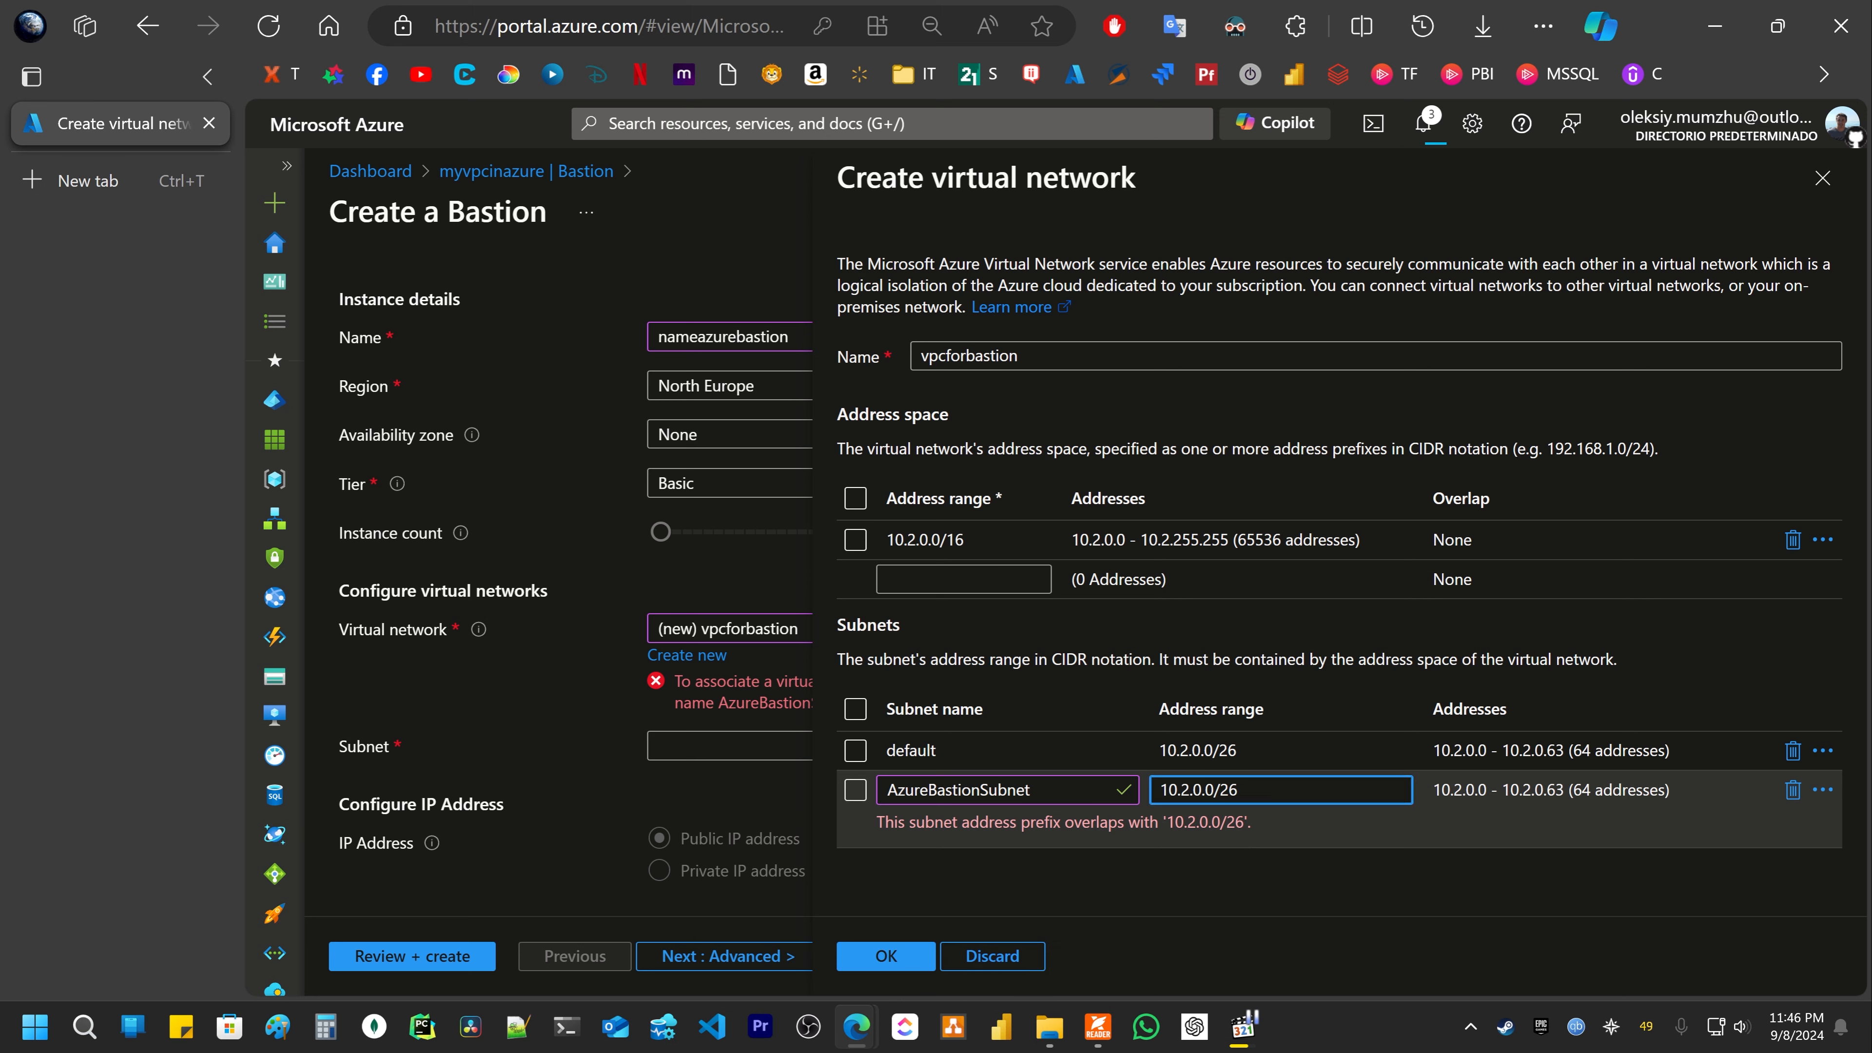
{"action": "key", "text": "shift+Left"}
{"action": "type", "text": "3"}
Step: Change the AzureBastionSubnet address range to 10.2.1.0/26
{"action": "left_click", "coordinate": [1195, 790]}
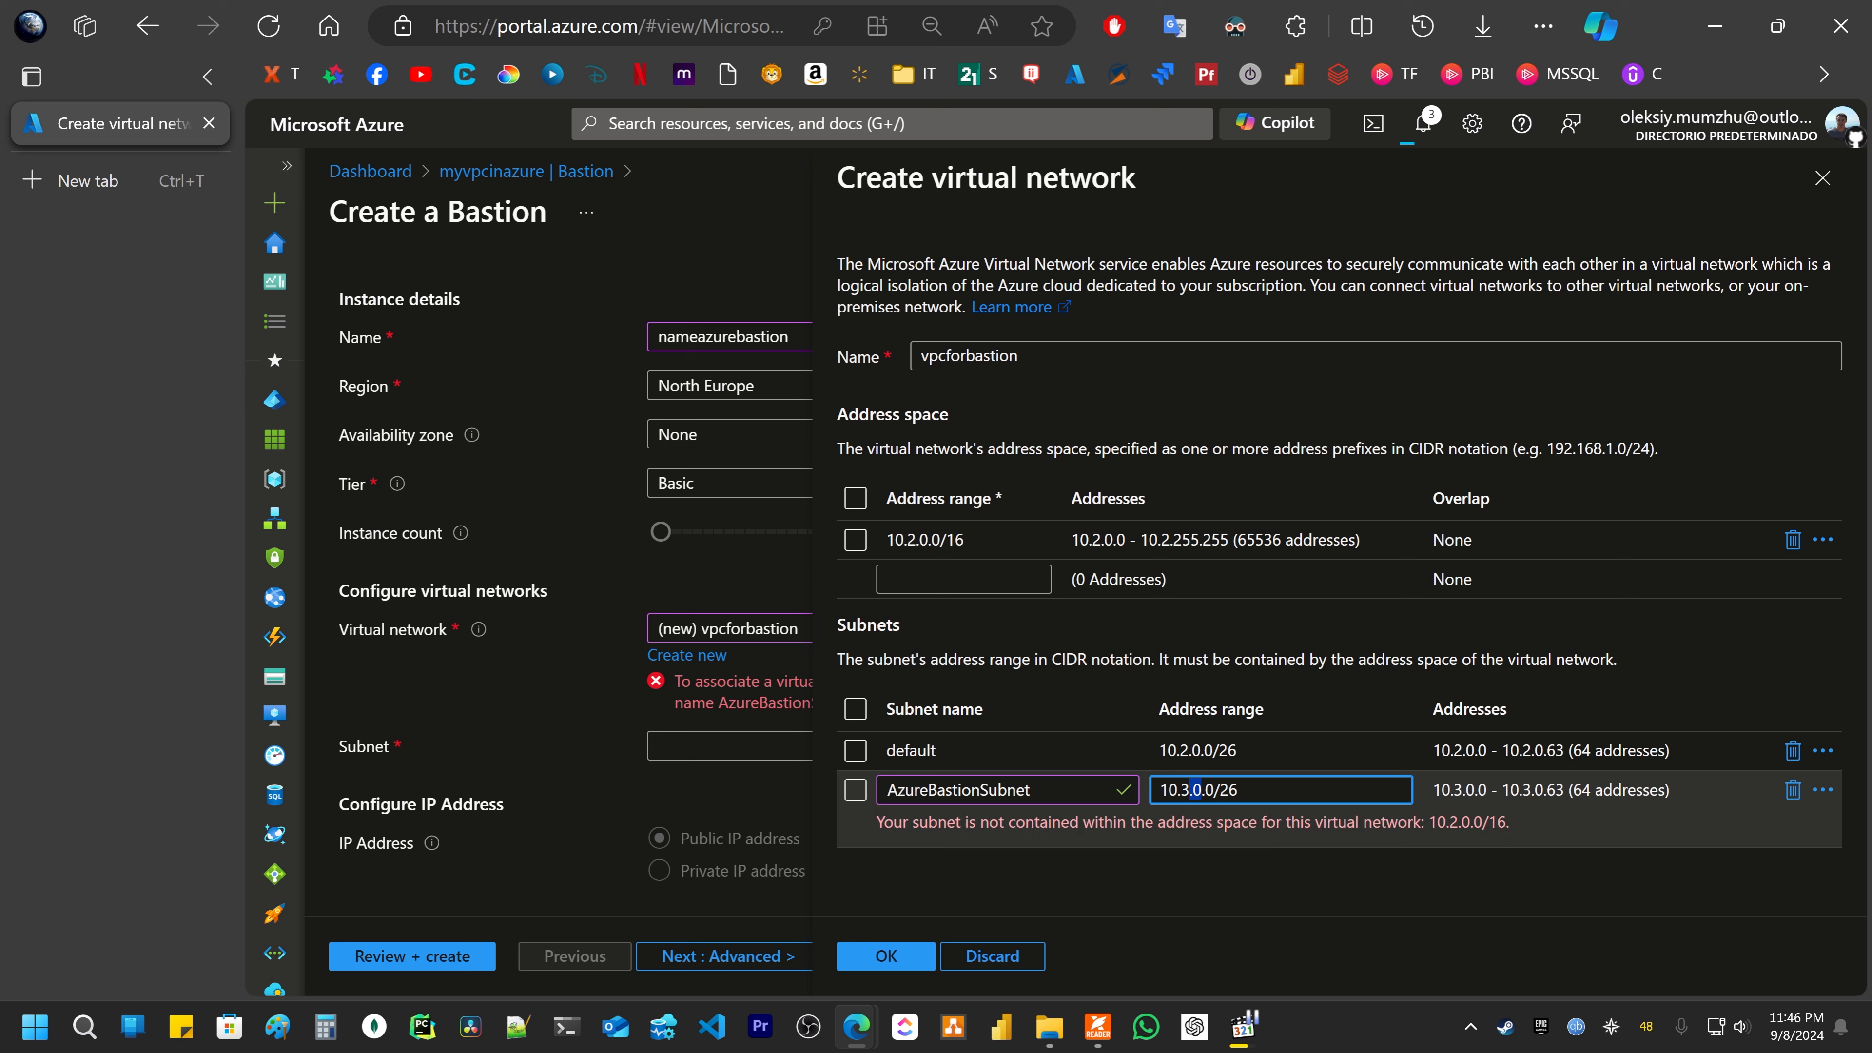
{"action": "key", "text": "Left"}
{"action": "key", "text": "Left"}
{"action": "key", "text": "shift+Right"}
{"action": "type", "text": "2"}
{"action": "key", "text": "Return"}
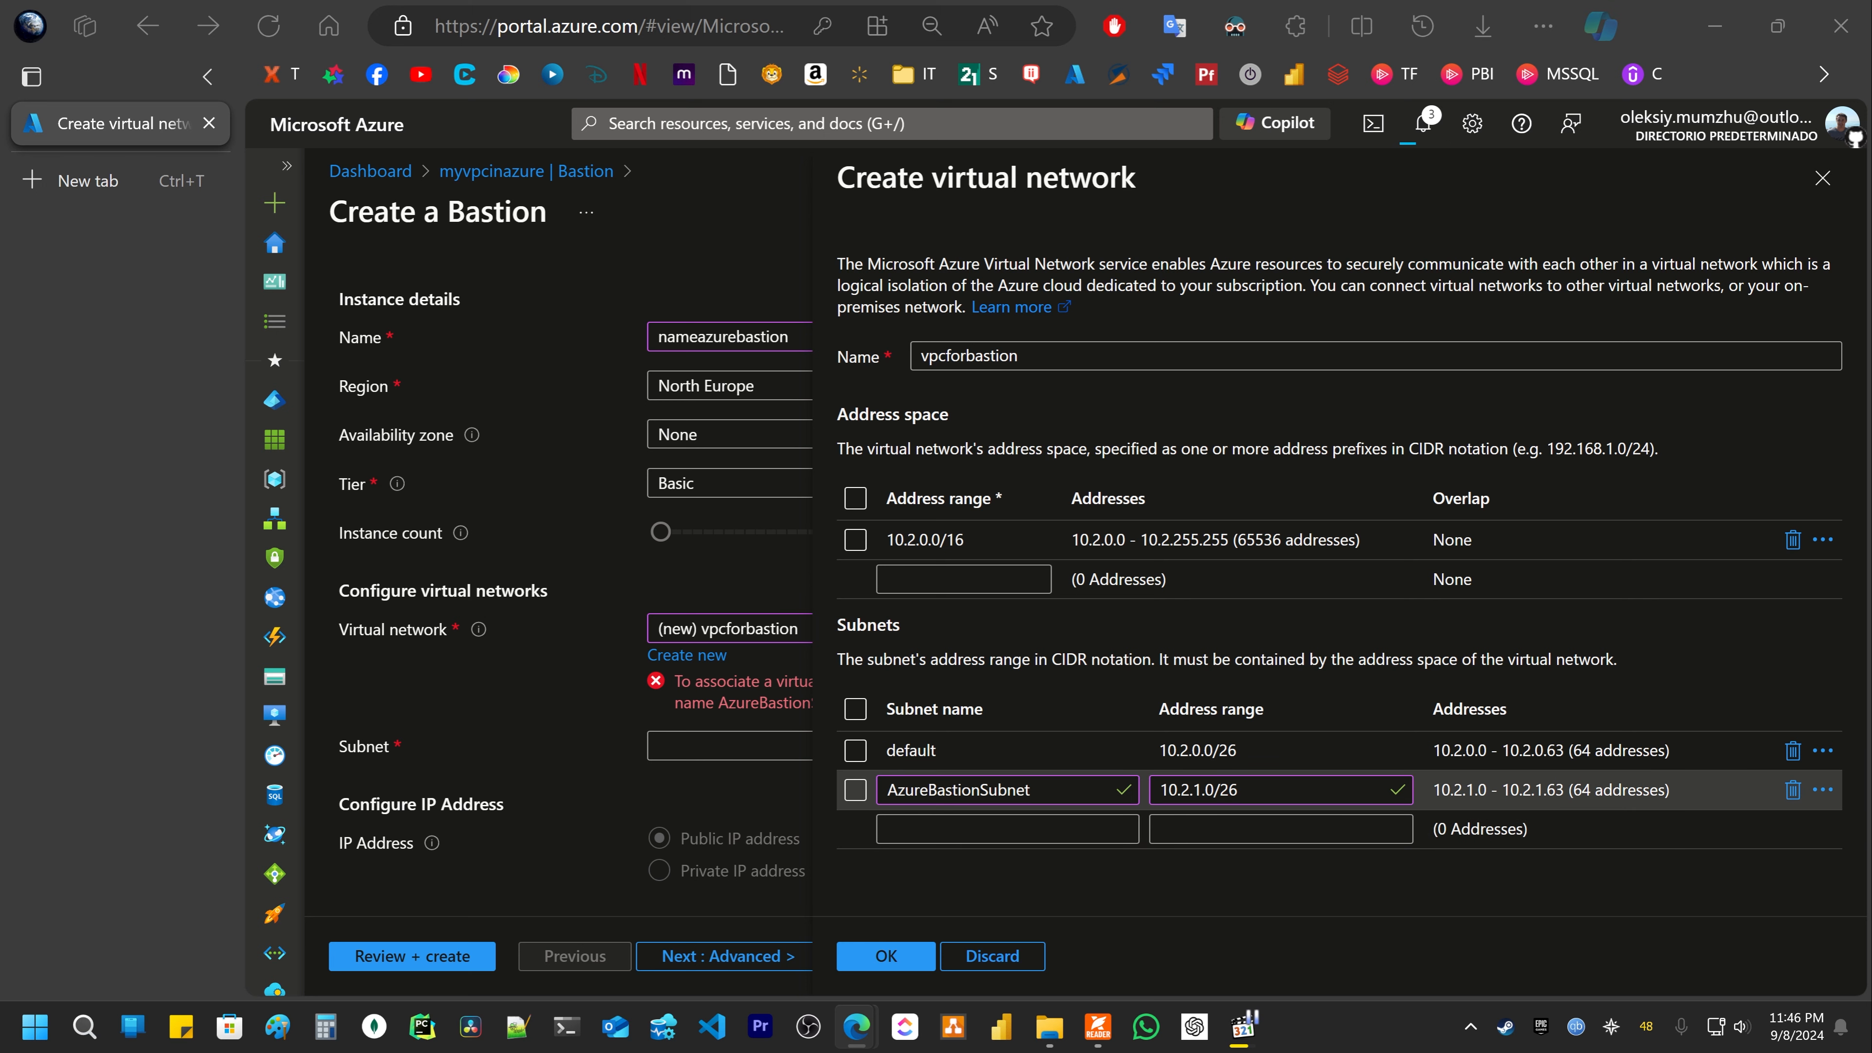
{"action": "left_click_drag", "start_coordinate": [1252, 792], "coordinate": [1135, 794]}
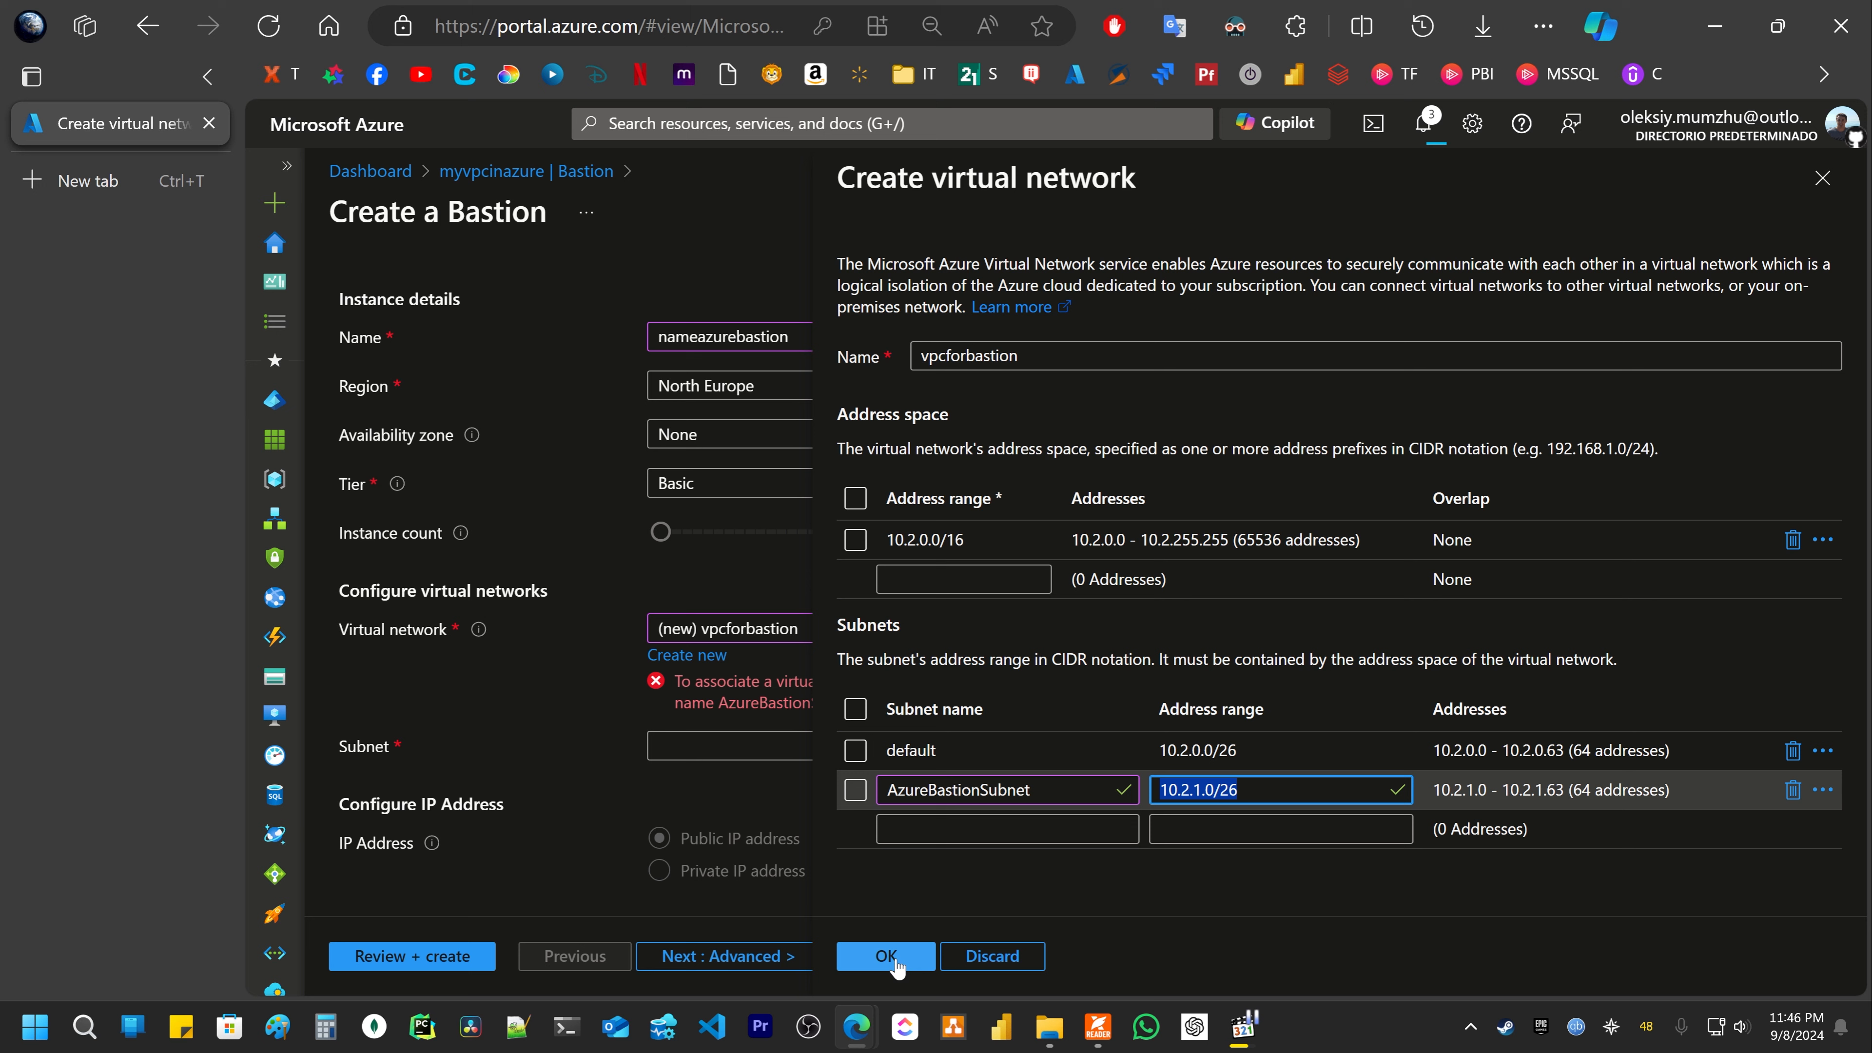
Step: Select all address ranges and subnets of vpcforbastion and accept the virtual network definition
{"action": "left_click", "coordinate": [855, 709]}
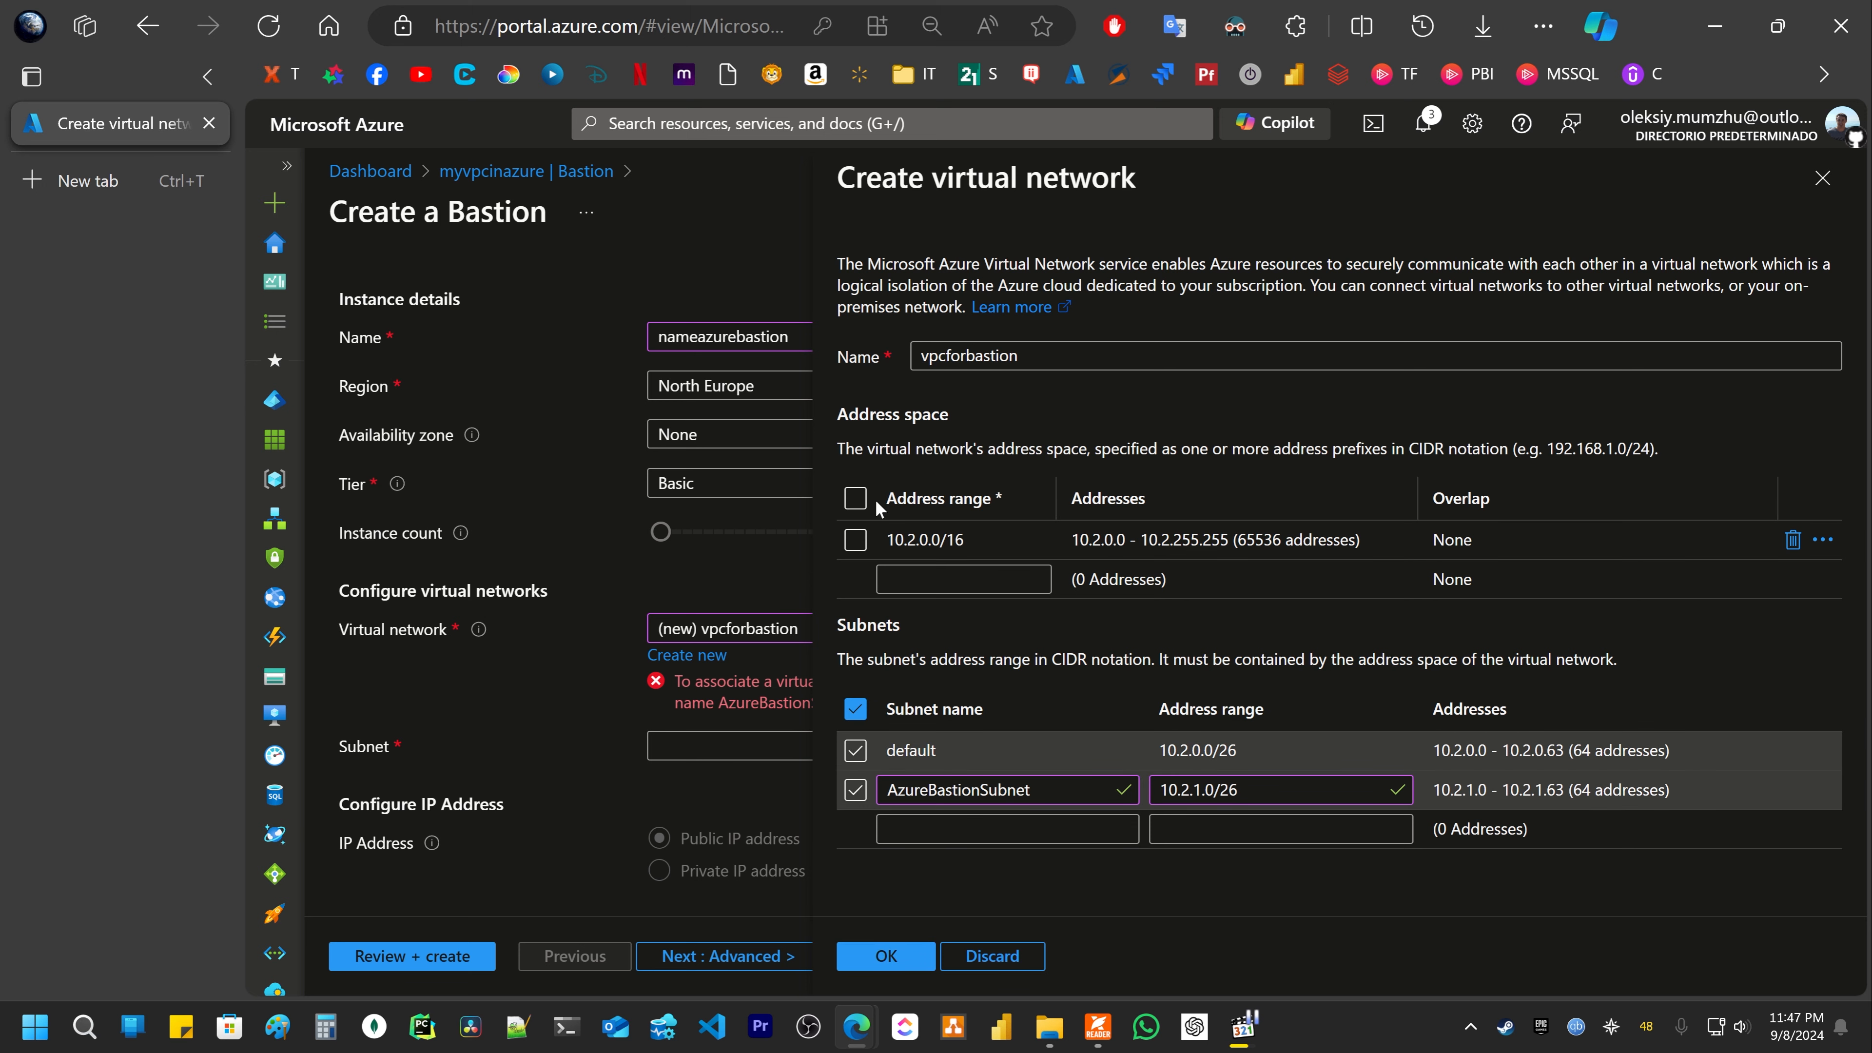
{"action": "left_click", "coordinate": [855, 498]}
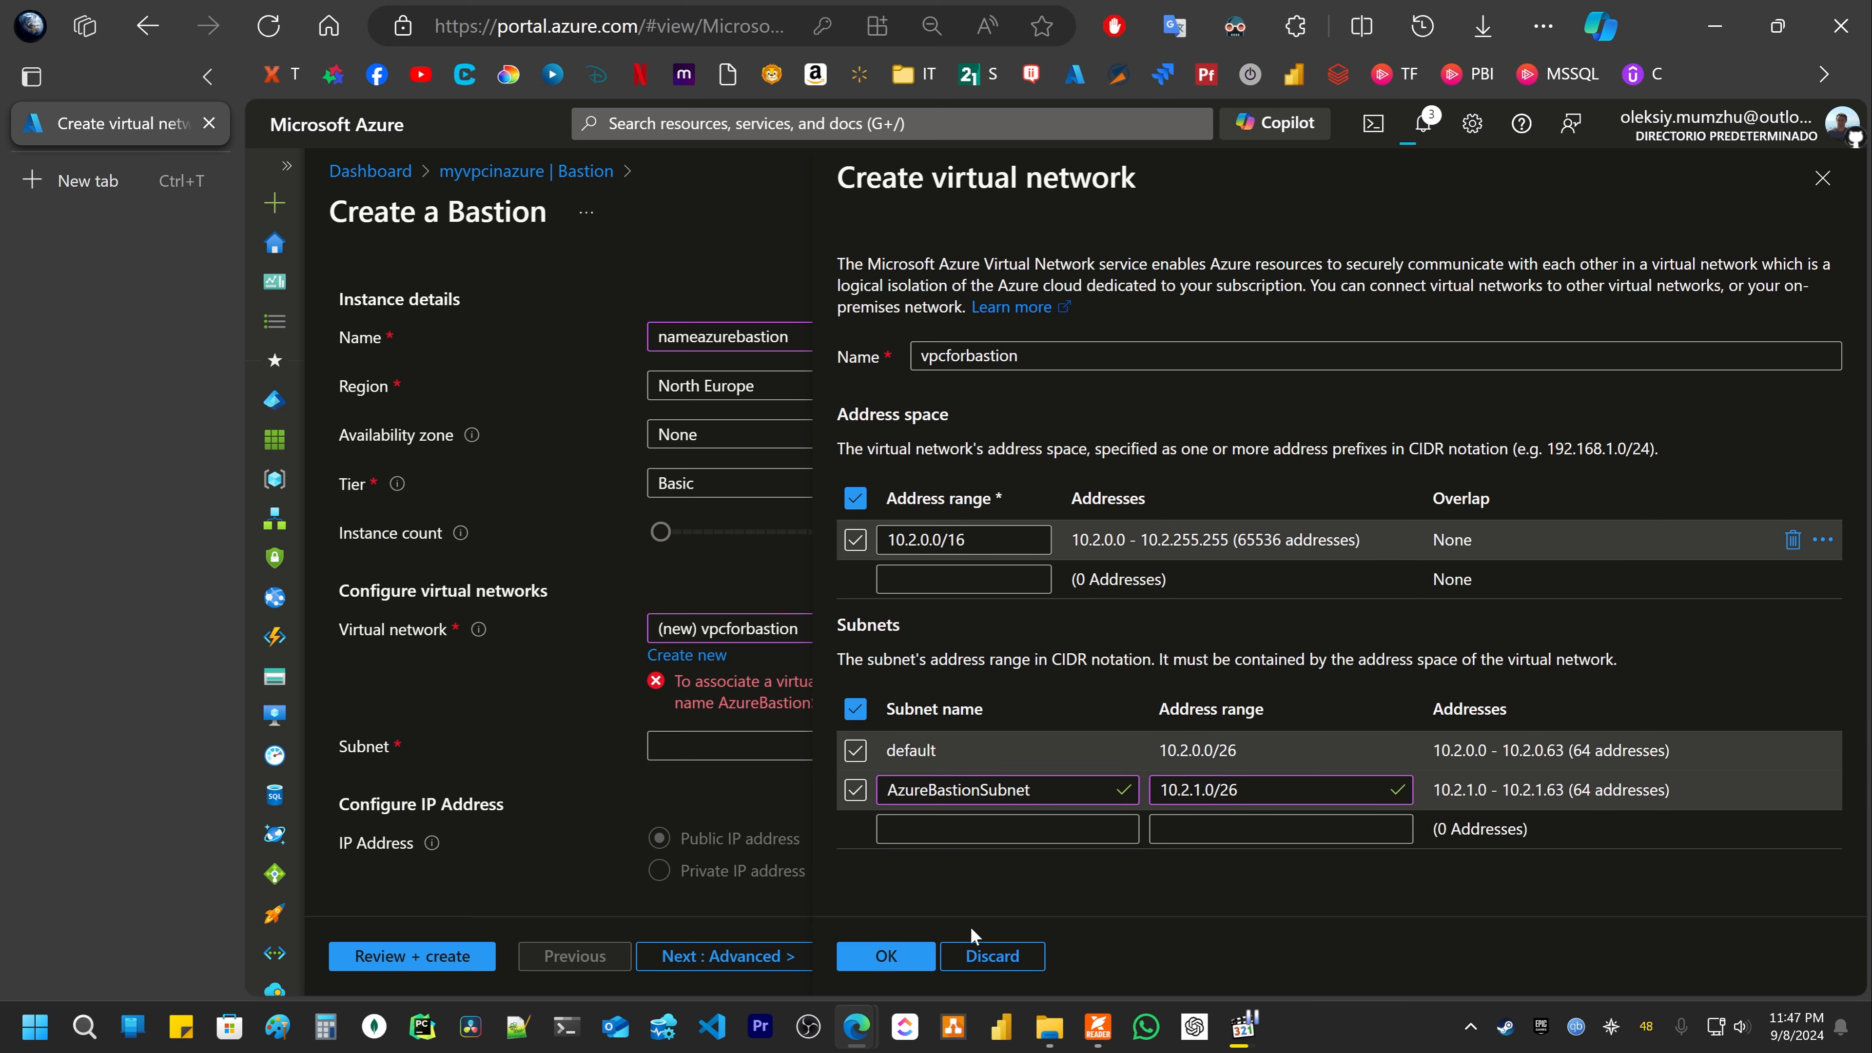
{"action": "left_click", "coordinate": [884, 955]}
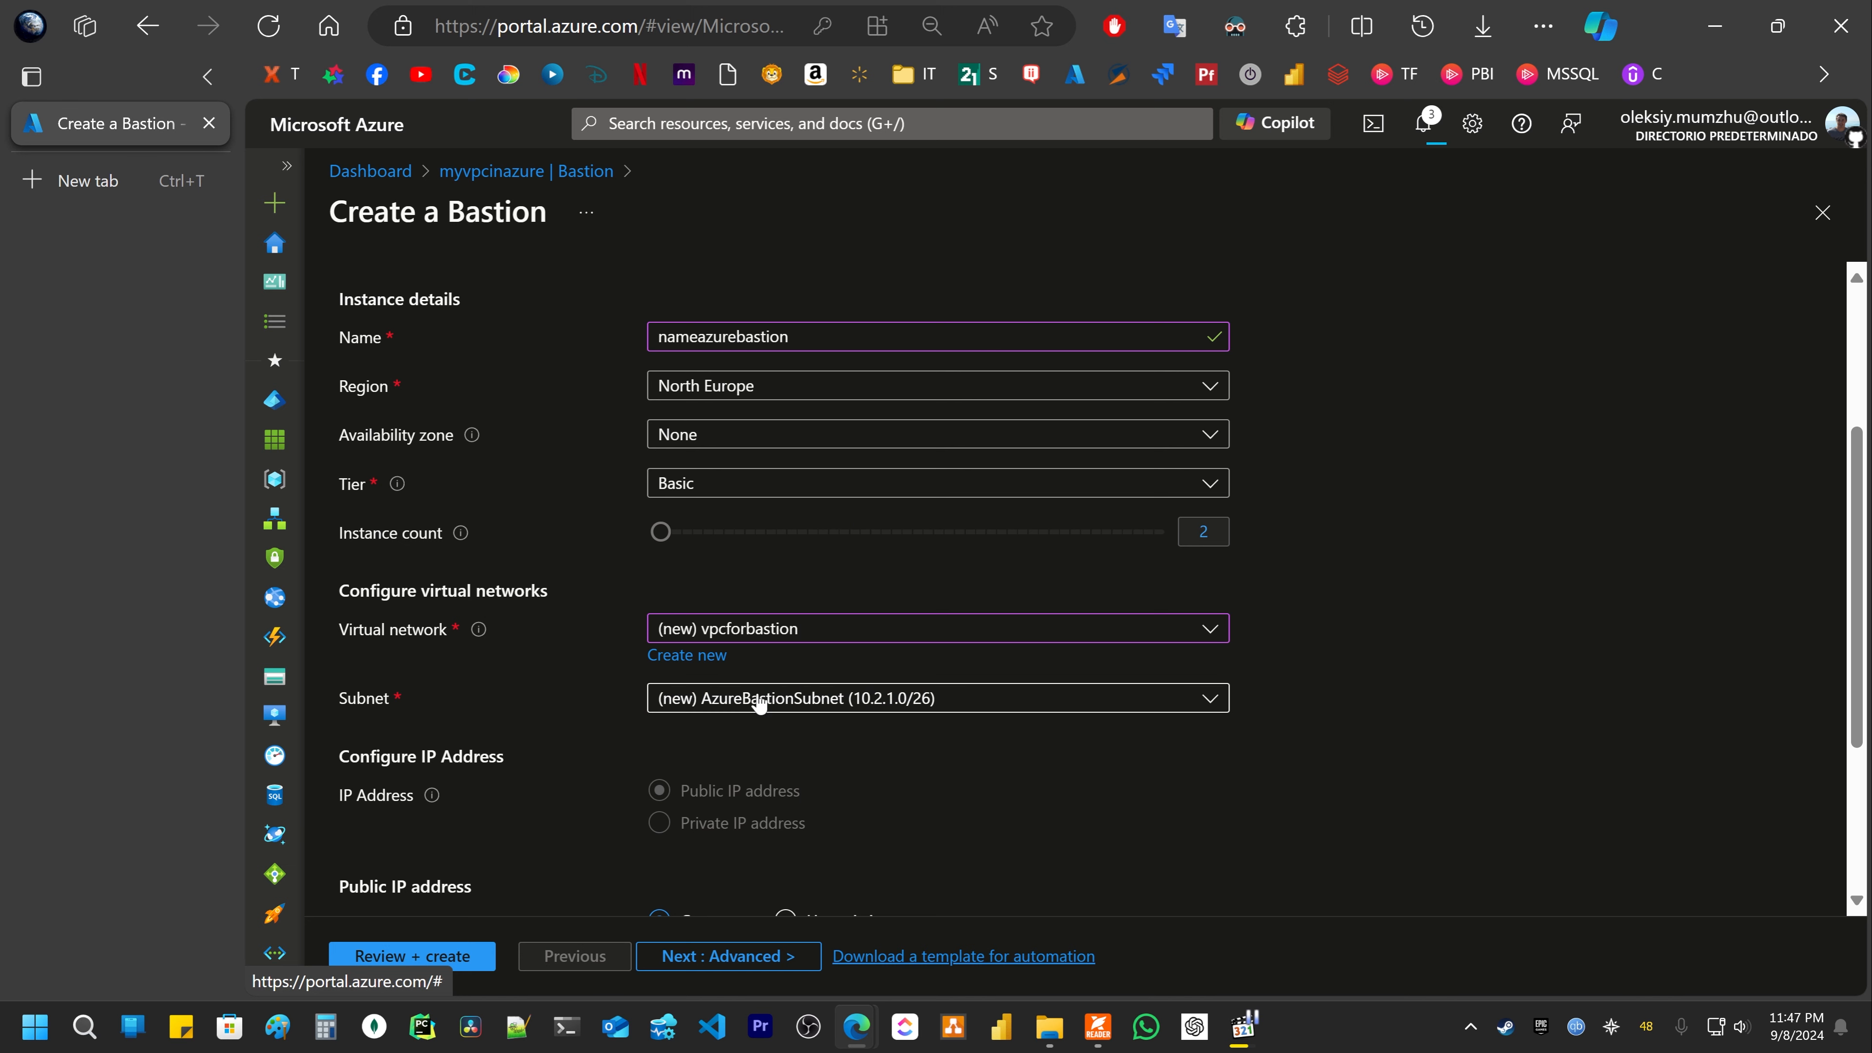
Step: Keep a new public IP address named vpcforbastion-ip for the Bastion and proceed to its advanced features
{"action": "scroll", "coordinate": [869, 719], "scroll_direction": "down", "scroll_amount": 3}
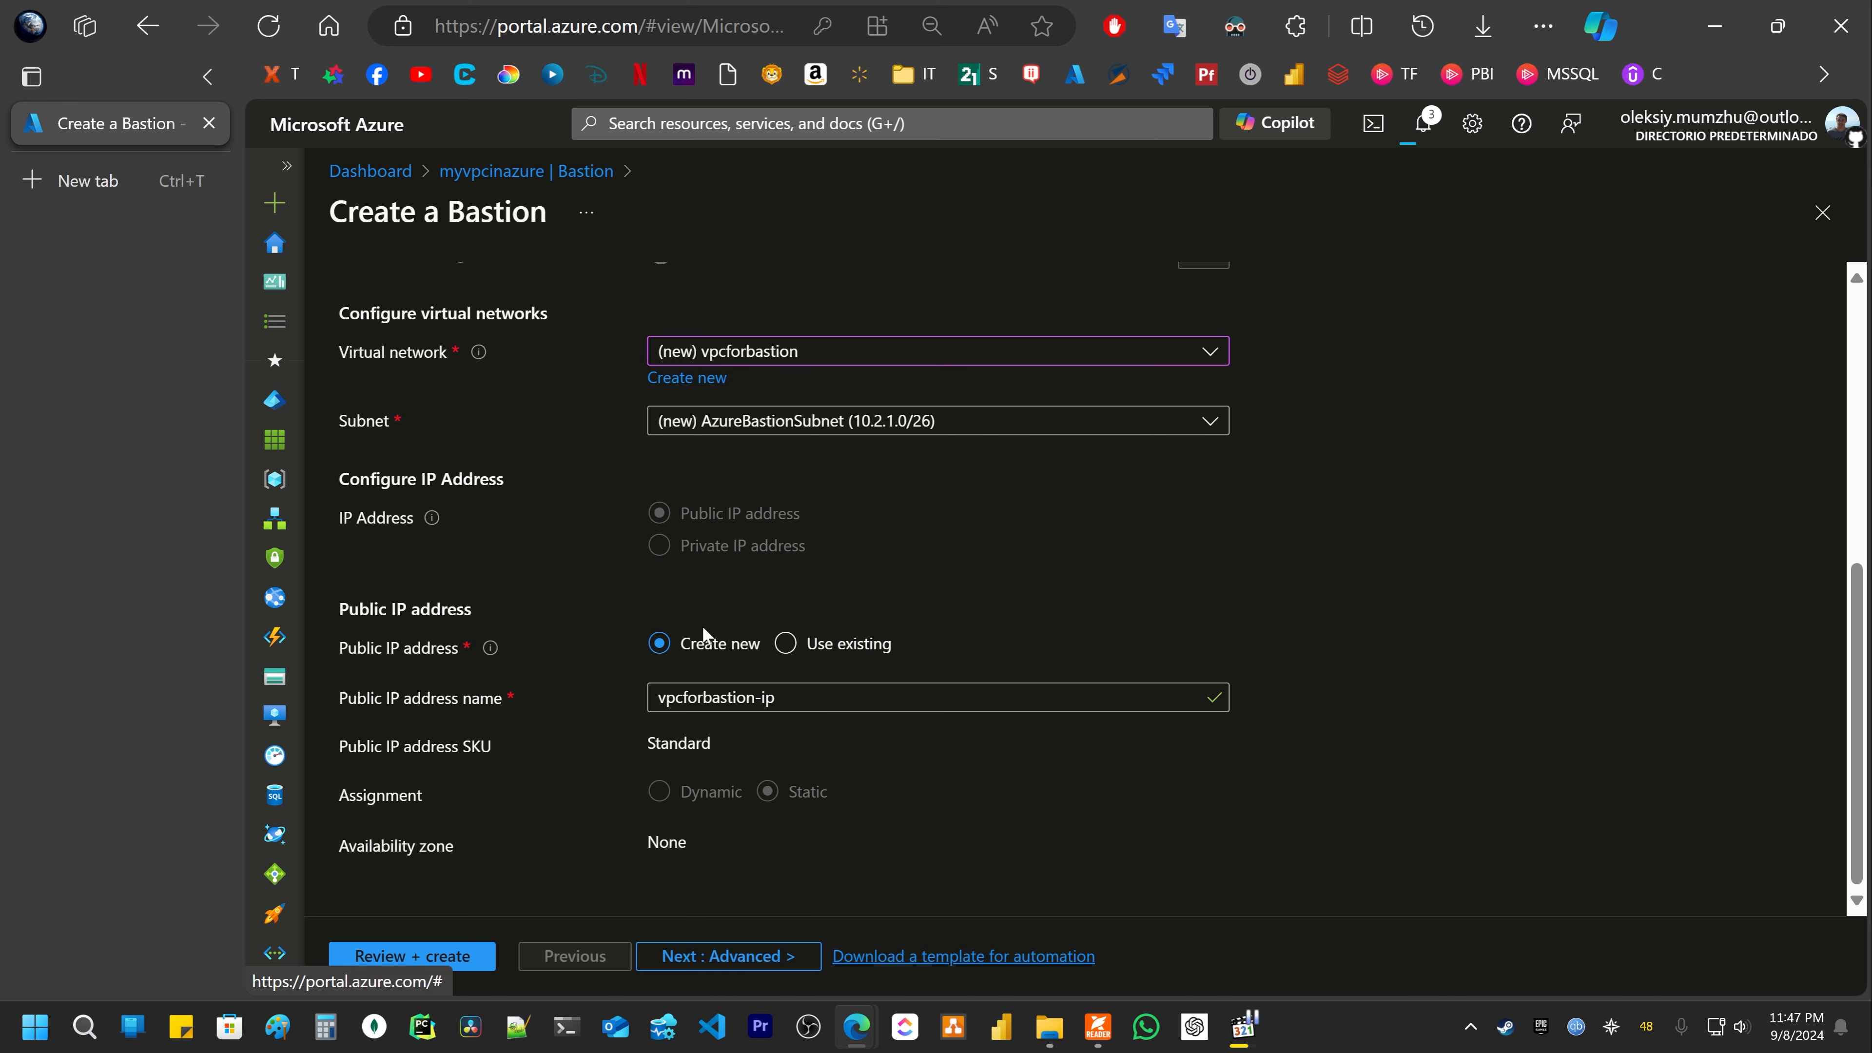
{"action": "left_click_drag", "start_coordinate": [340, 648], "coordinate": [454, 650]}
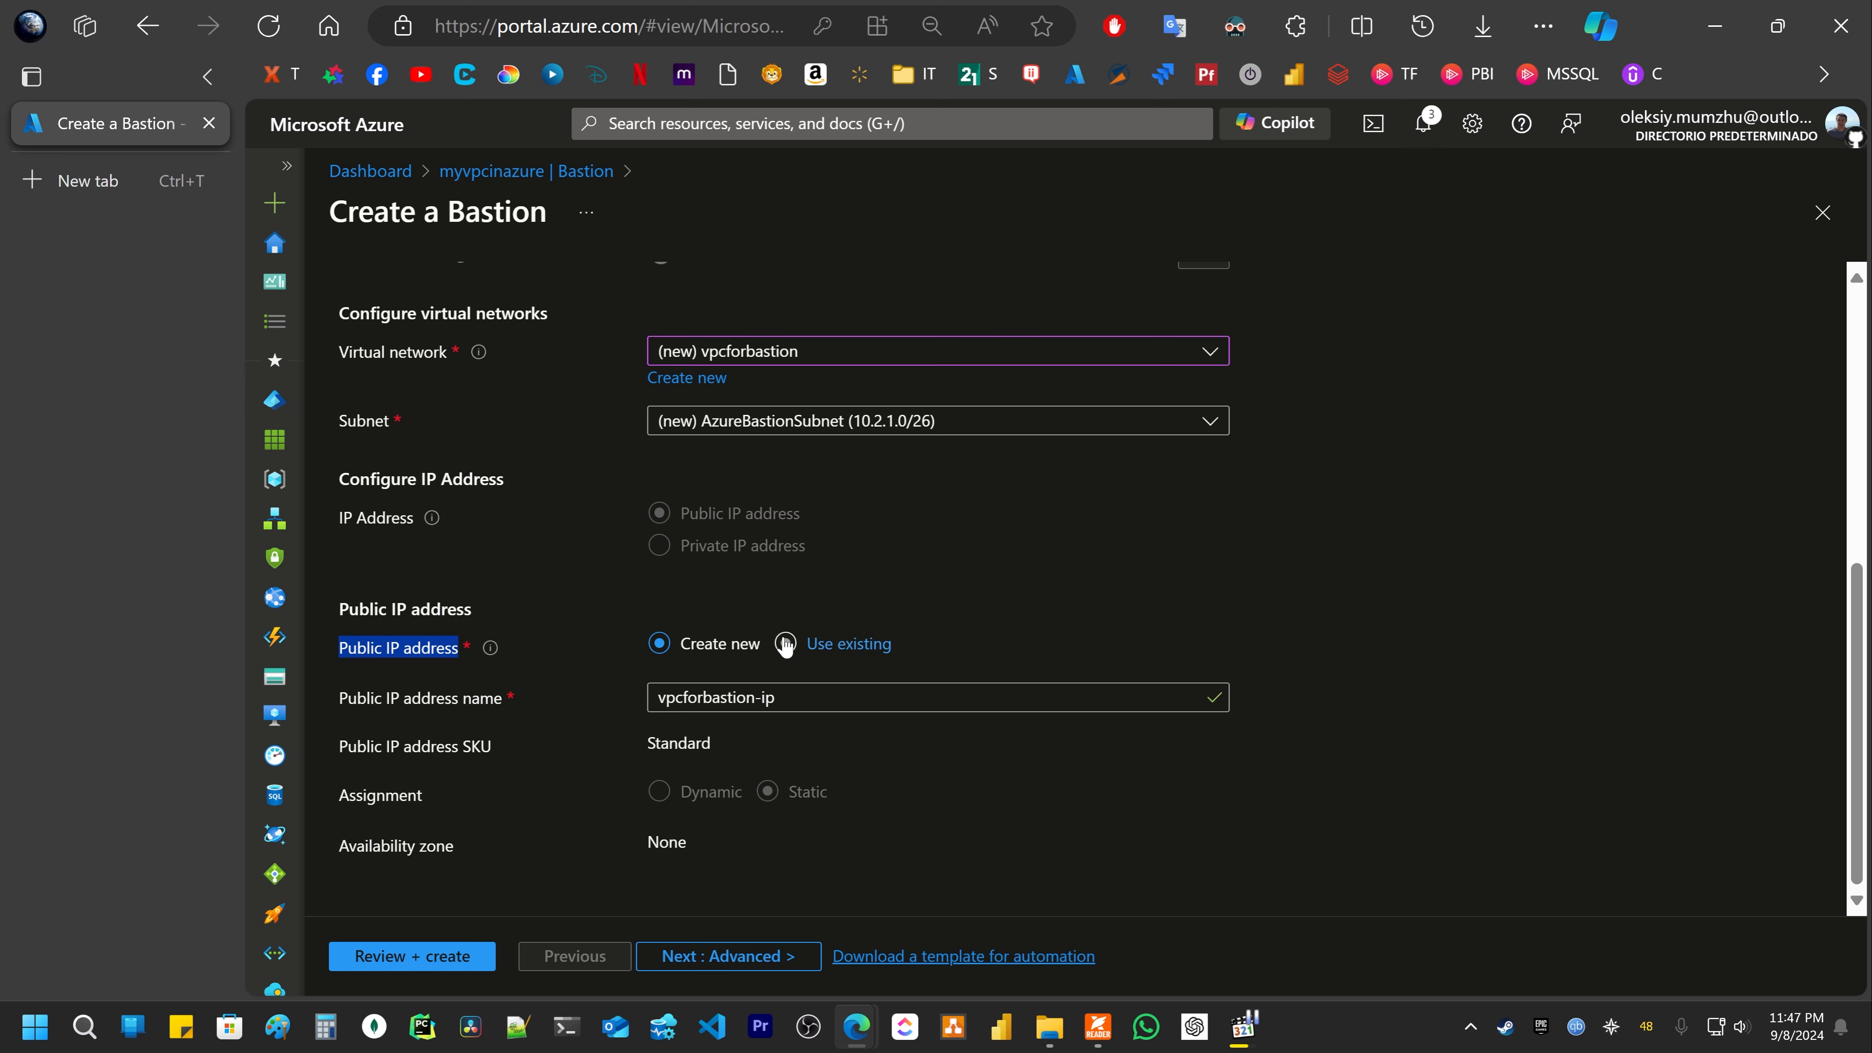
{"action": "left_click", "coordinate": [727, 697]}
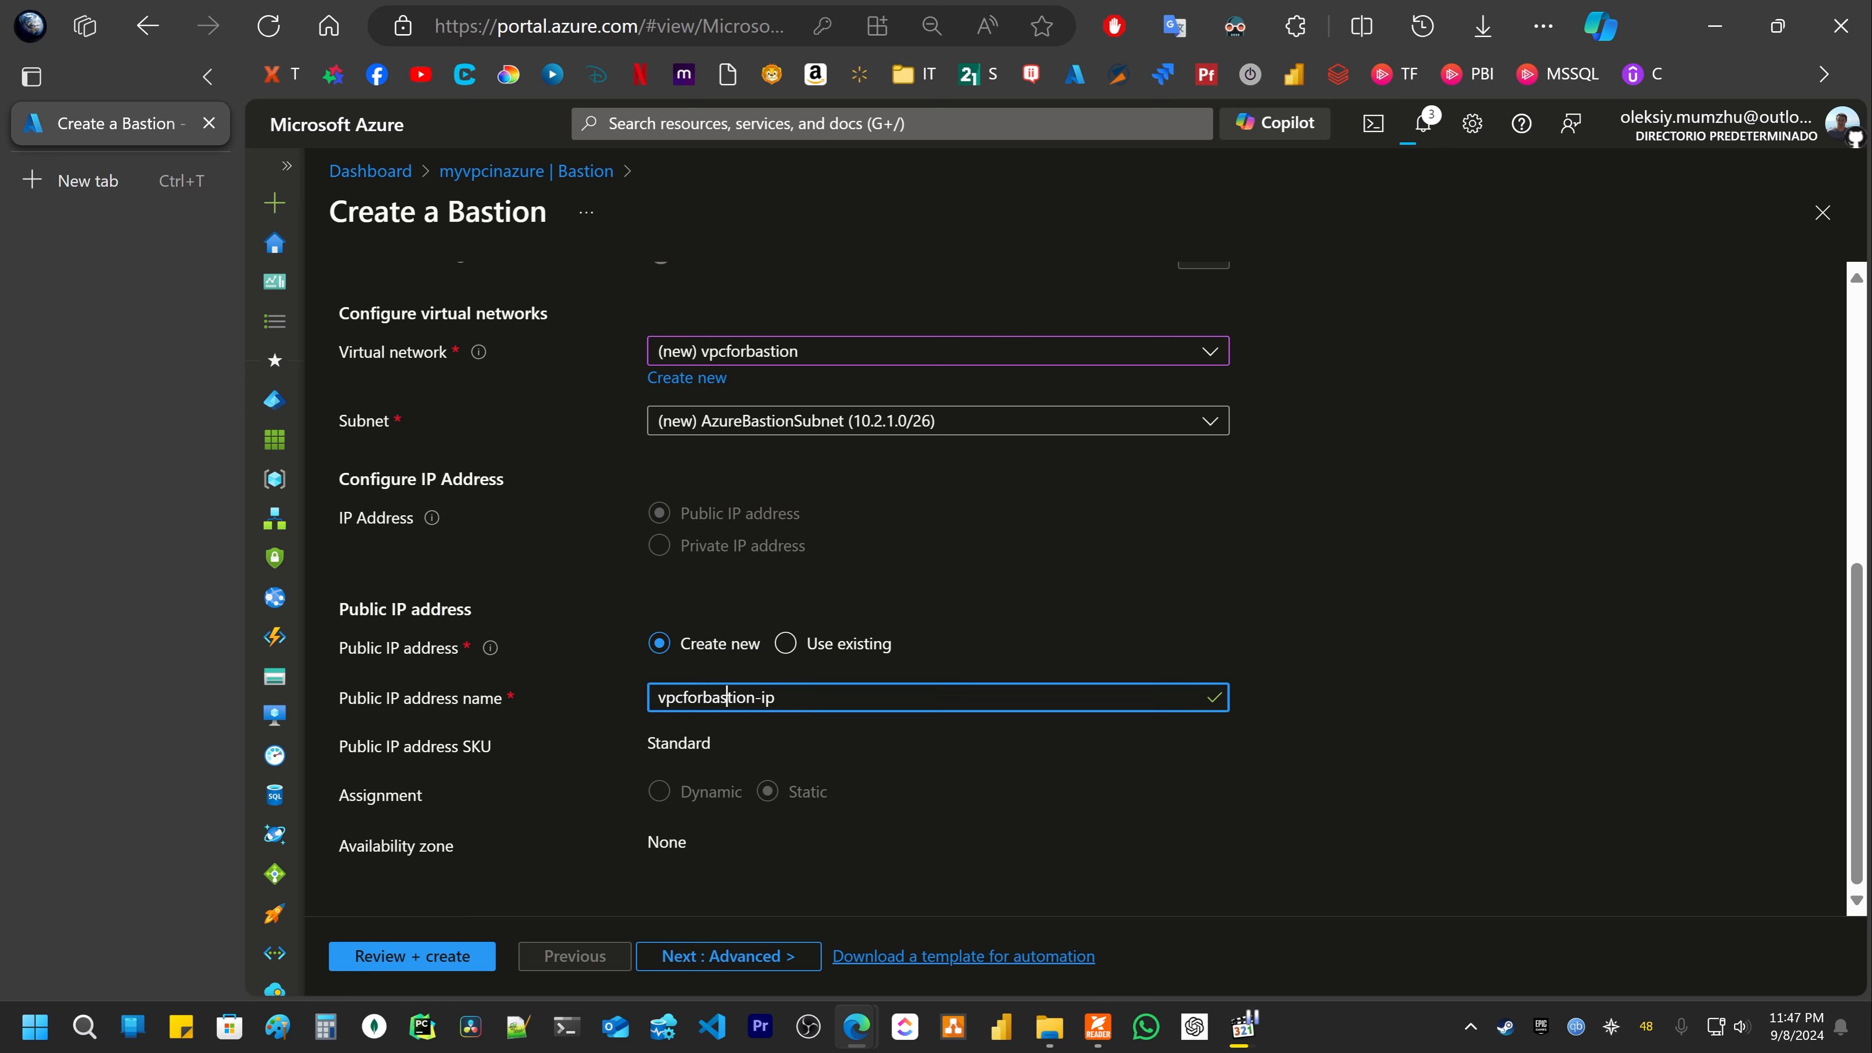
{"action": "left_click", "coordinate": [1023, 631]}
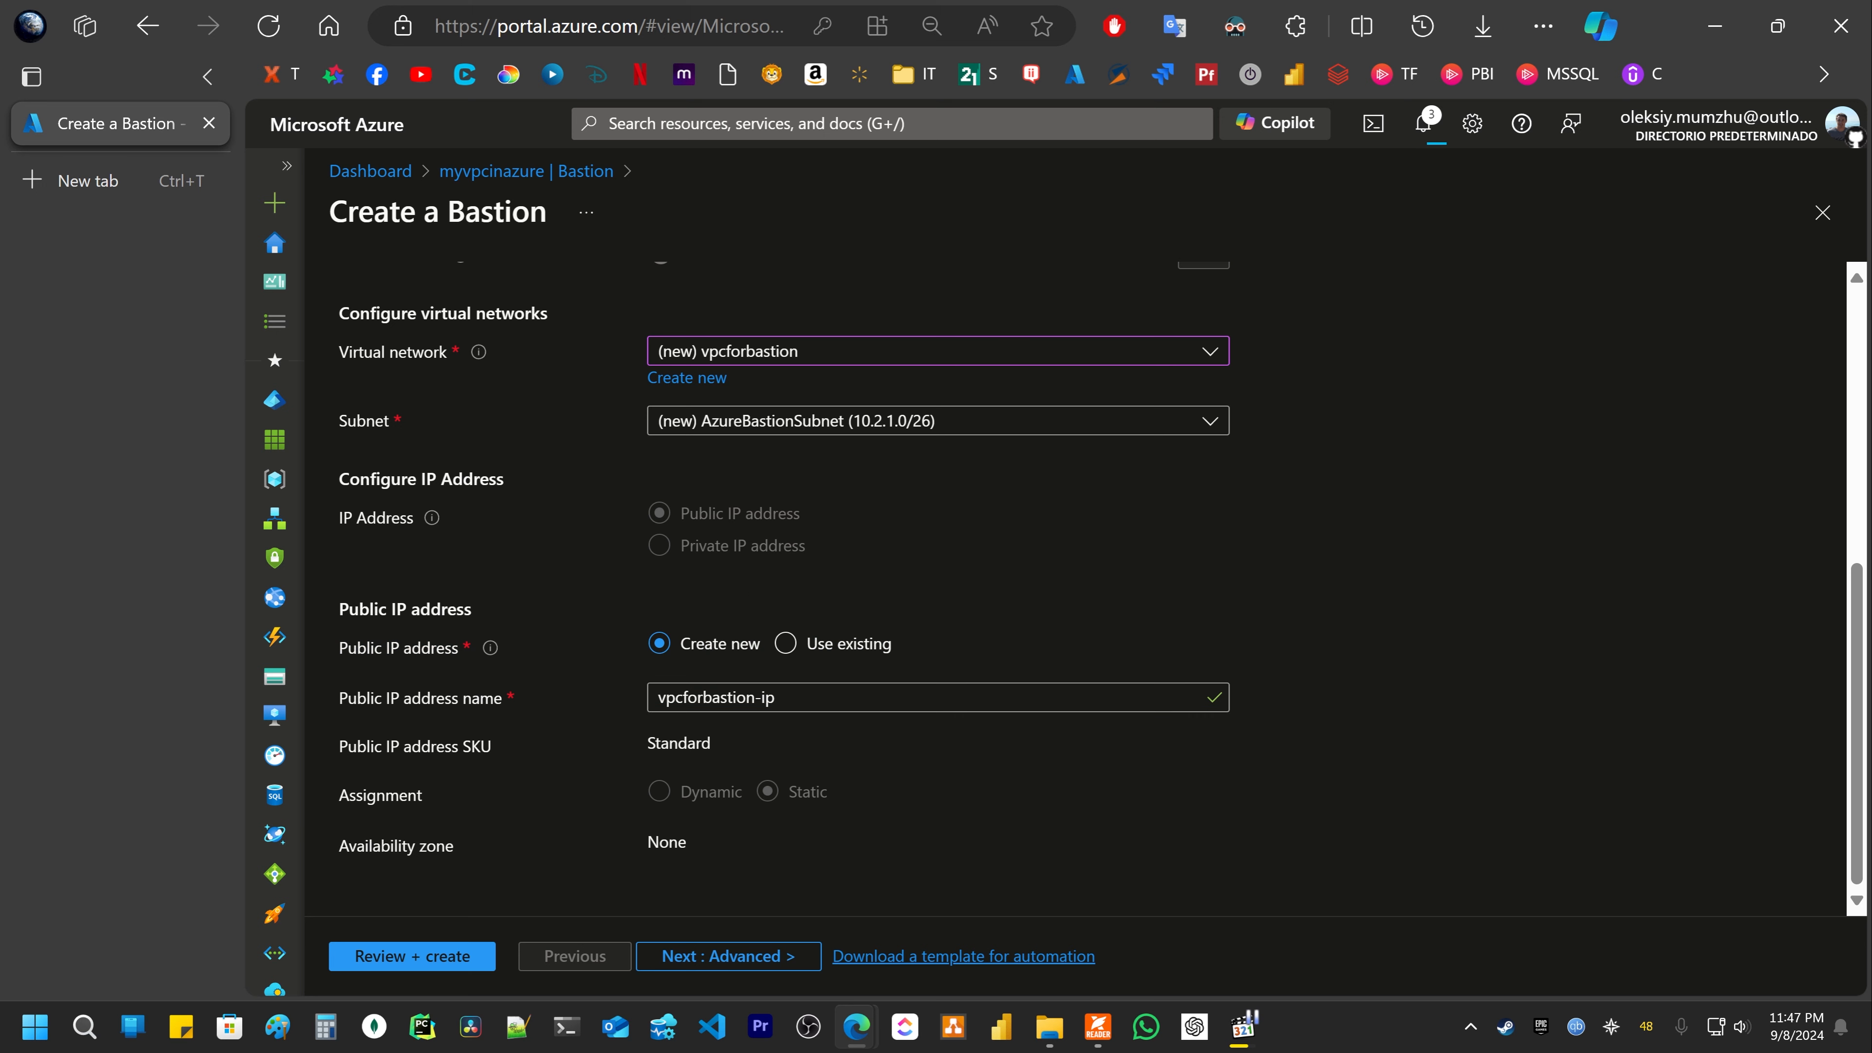
{"action": "left_click", "coordinate": [691, 956]}
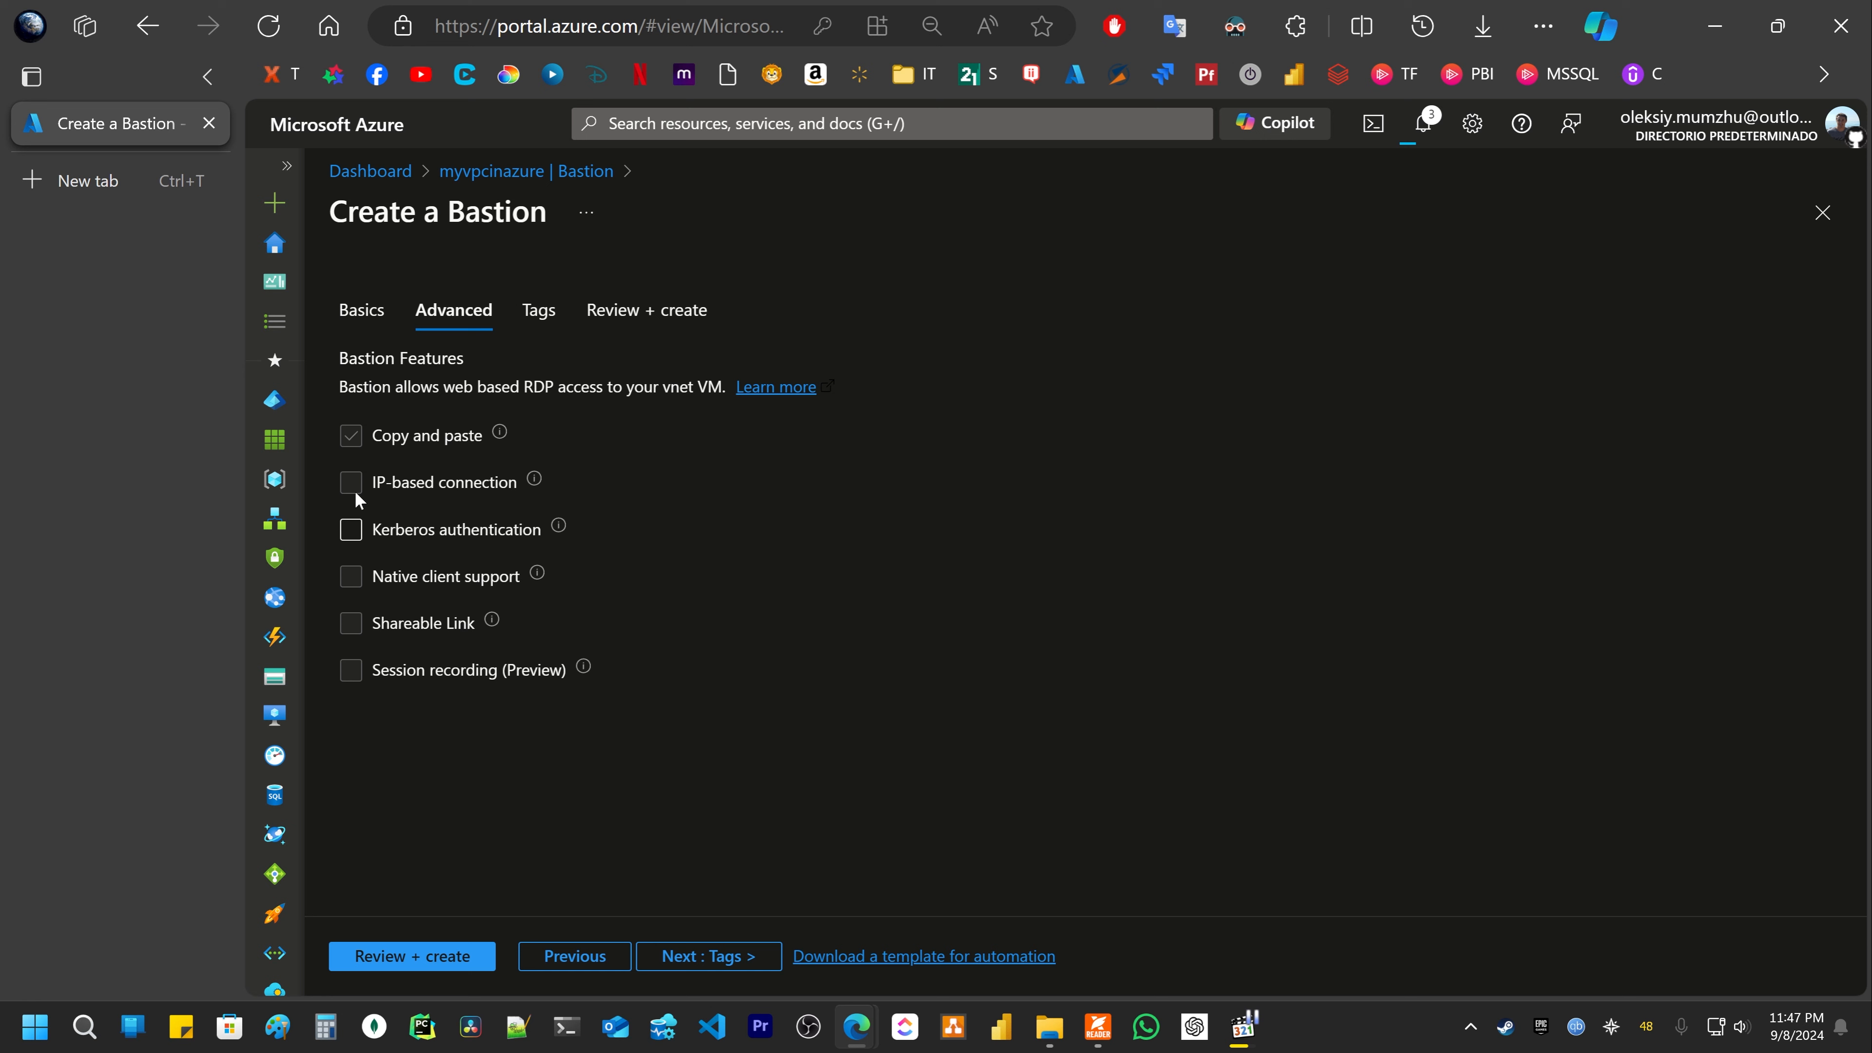
Step: Leave the optional features and tags at their defaults, validate the configuration and create the Bastion
{"action": "left_click", "coordinate": [349, 532]}
{"action": "left_click", "coordinate": [730, 957]}
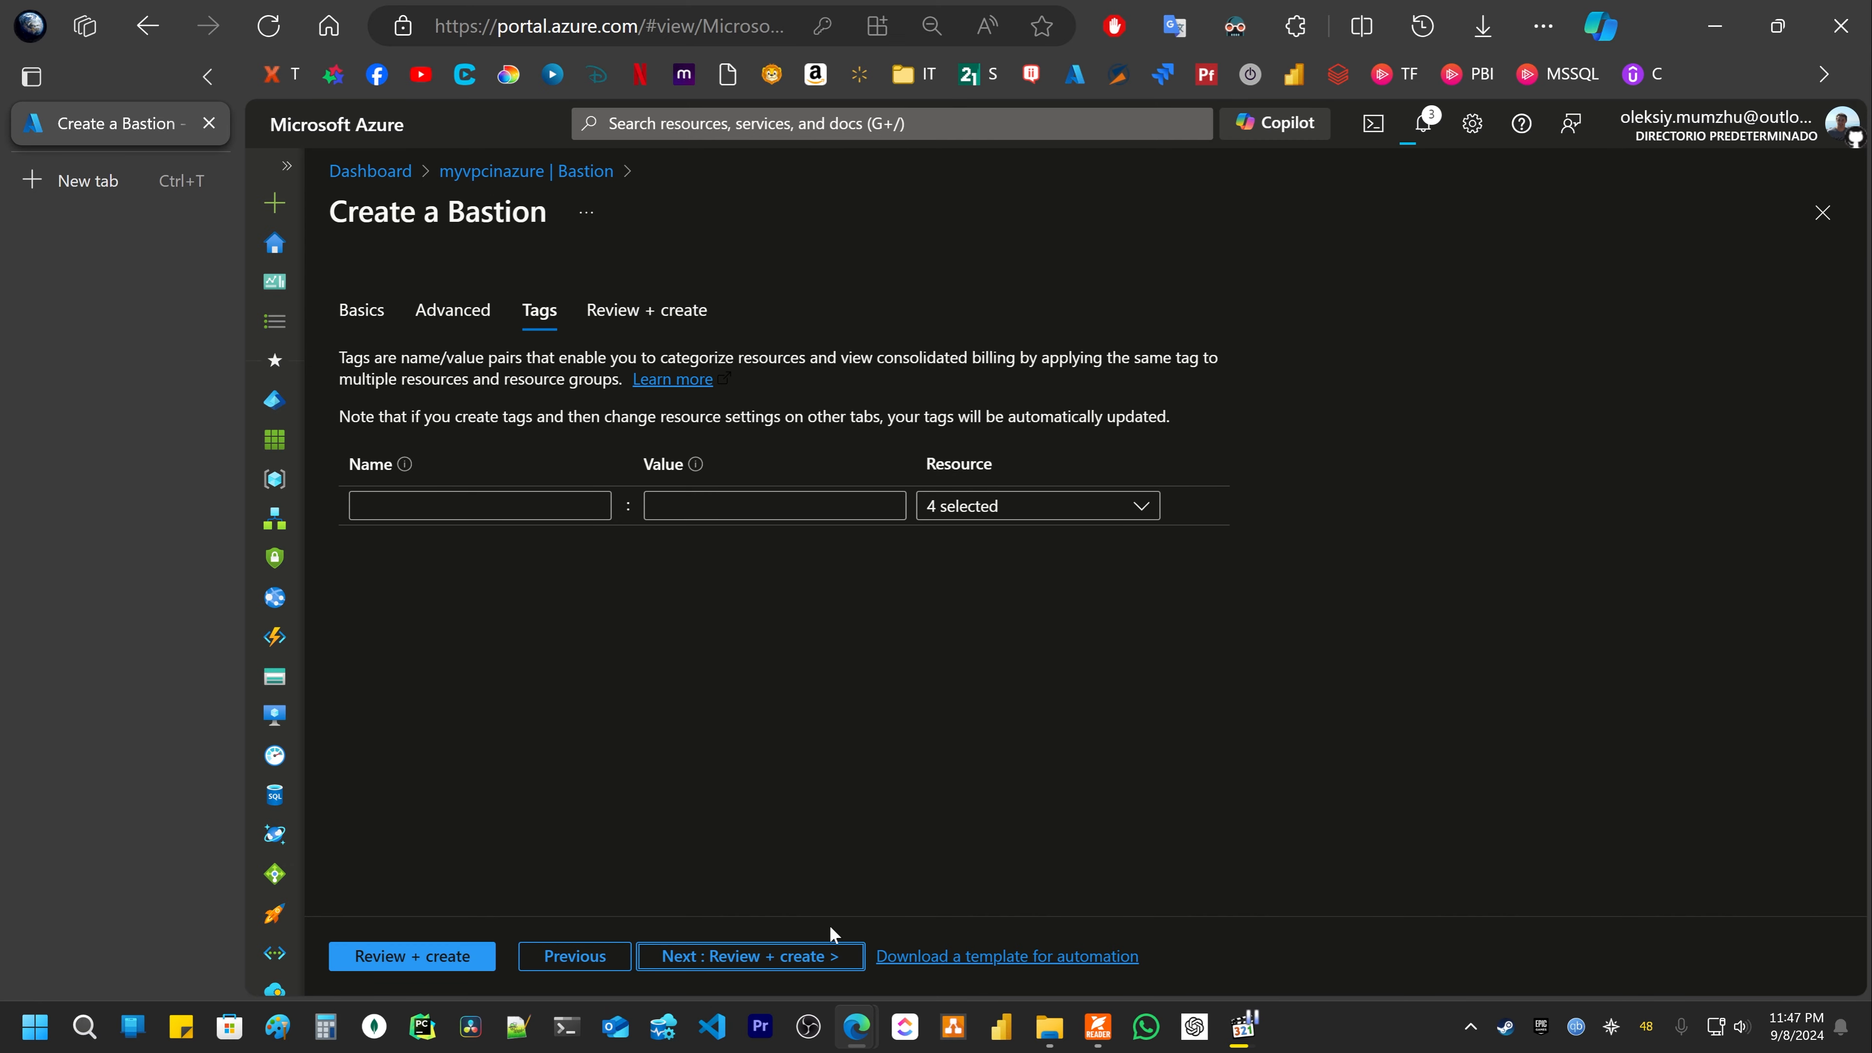
{"action": "left_click", "coordinate": [400, 971]}
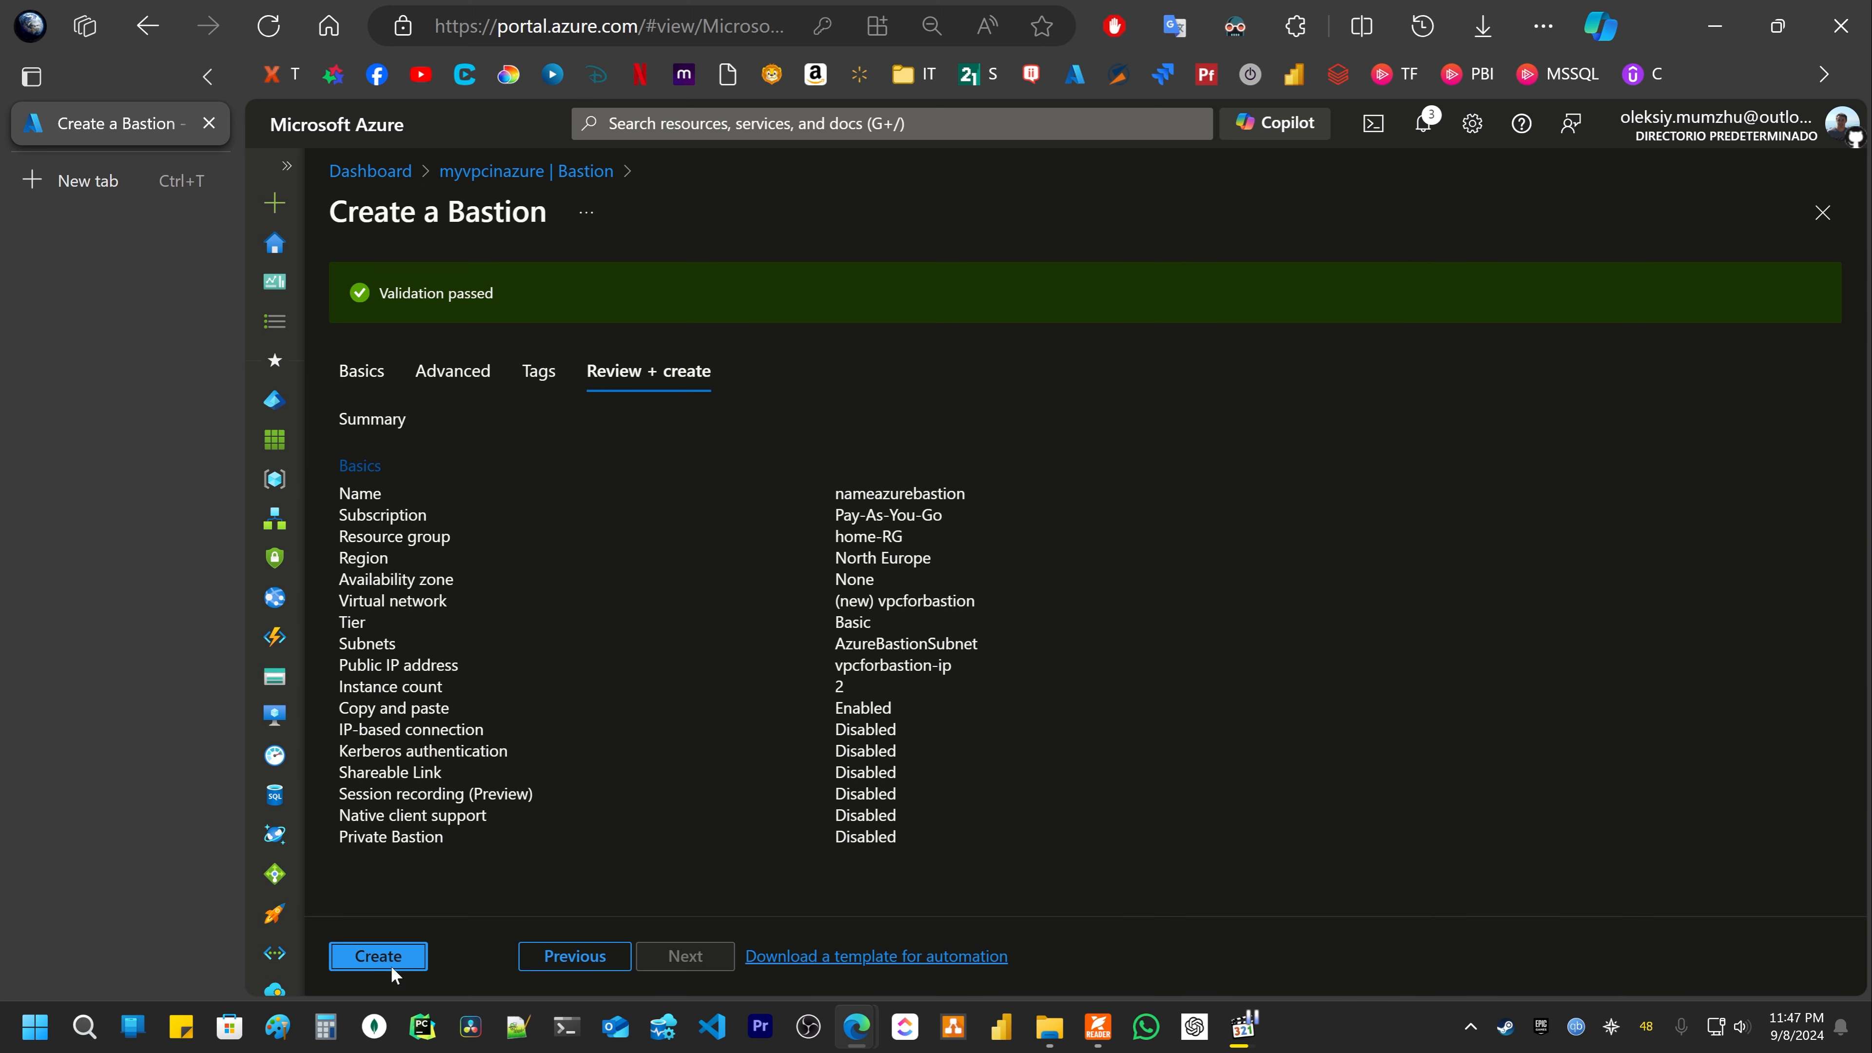
{"action": "left_click", "coordinate": [392, 968]}
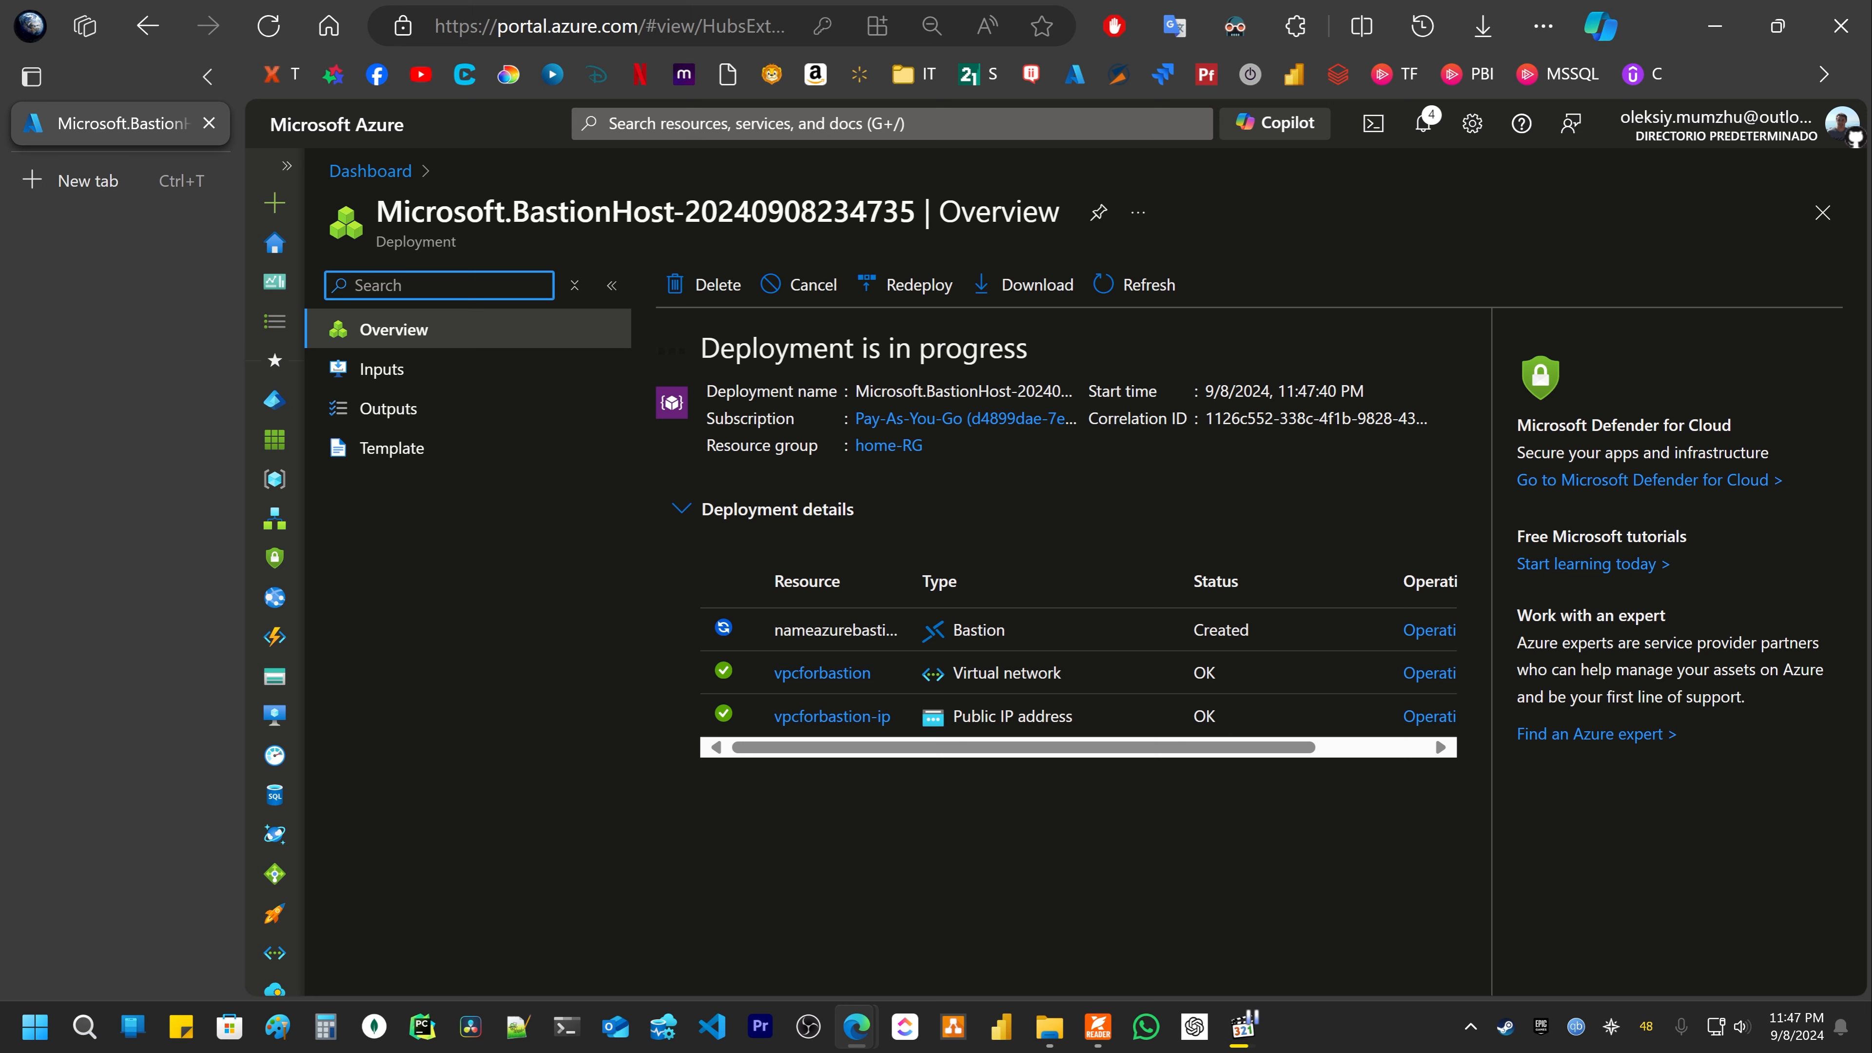
Step: Search the portal for bastion and open the list of Bastions
{"action": "left_click", "coordinate": [903, 118]}
{"action": "type", "text": "azure bastion"}
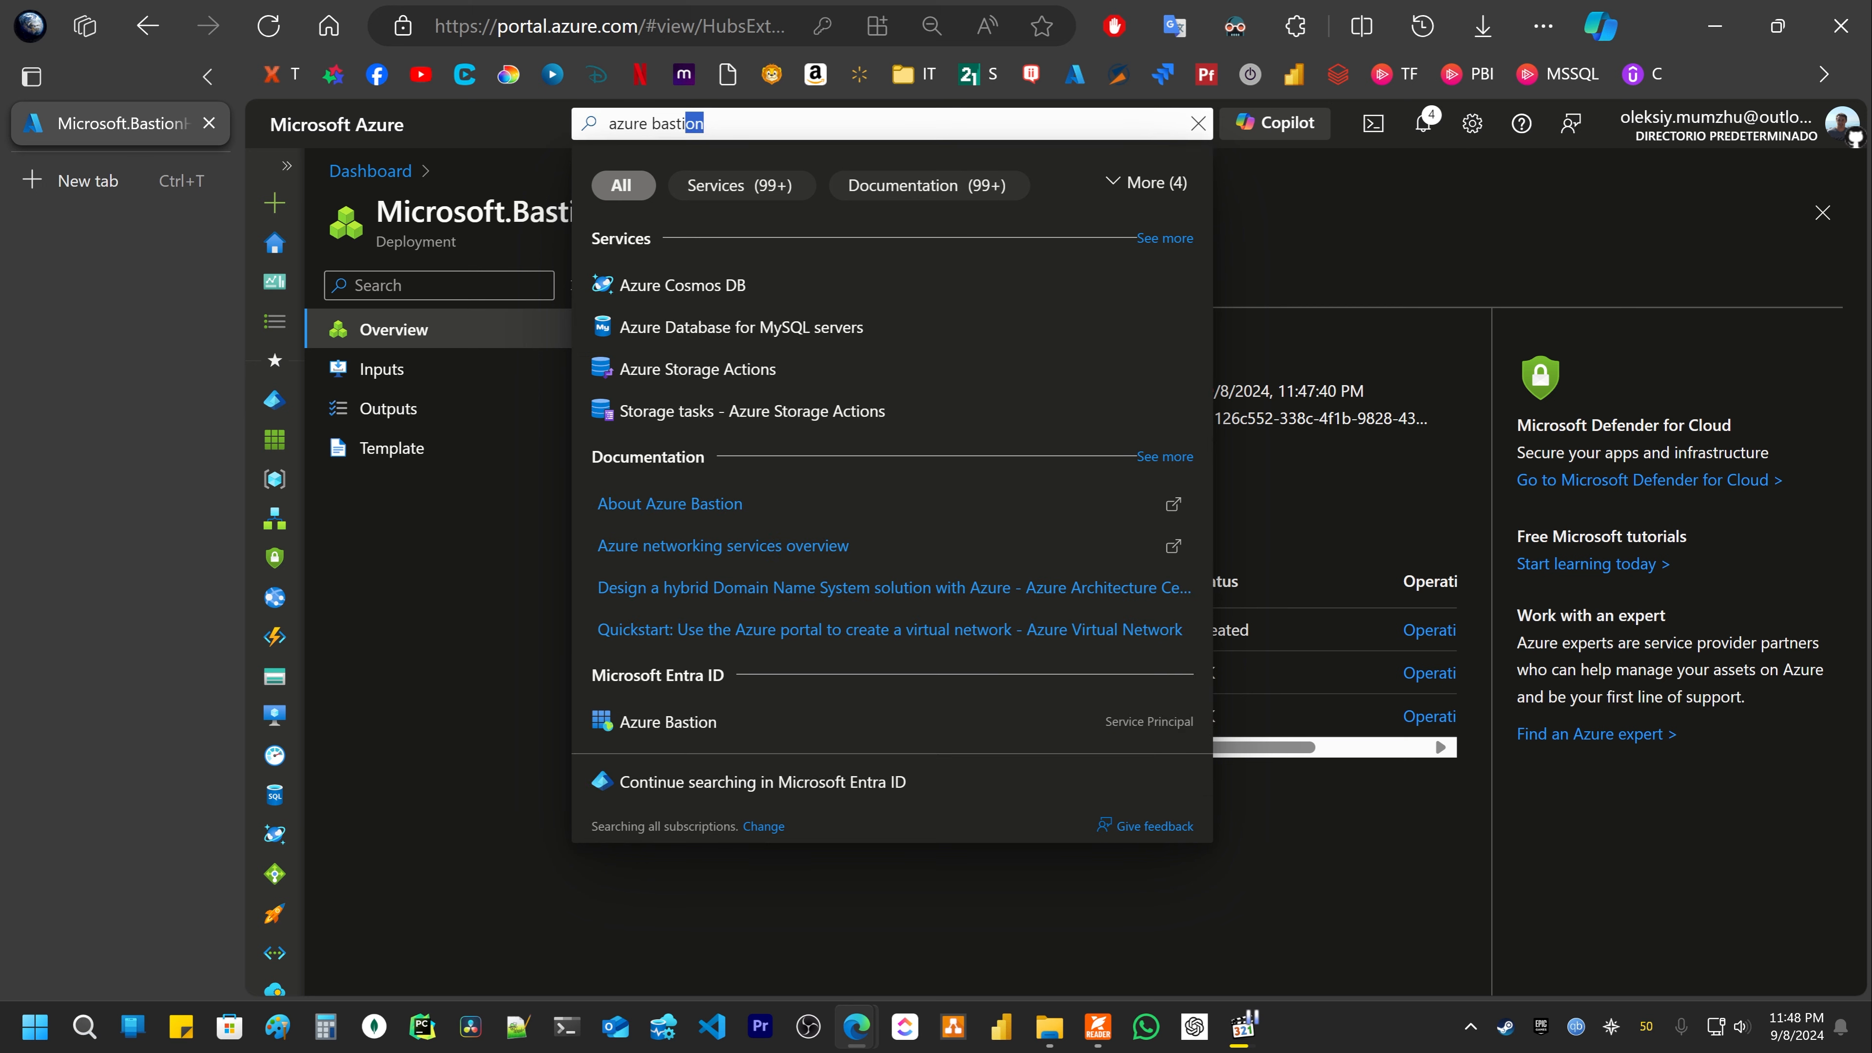
{"action": "key", "text": "BackSpace"}
{"action": "key", "text": "BackSpace"}
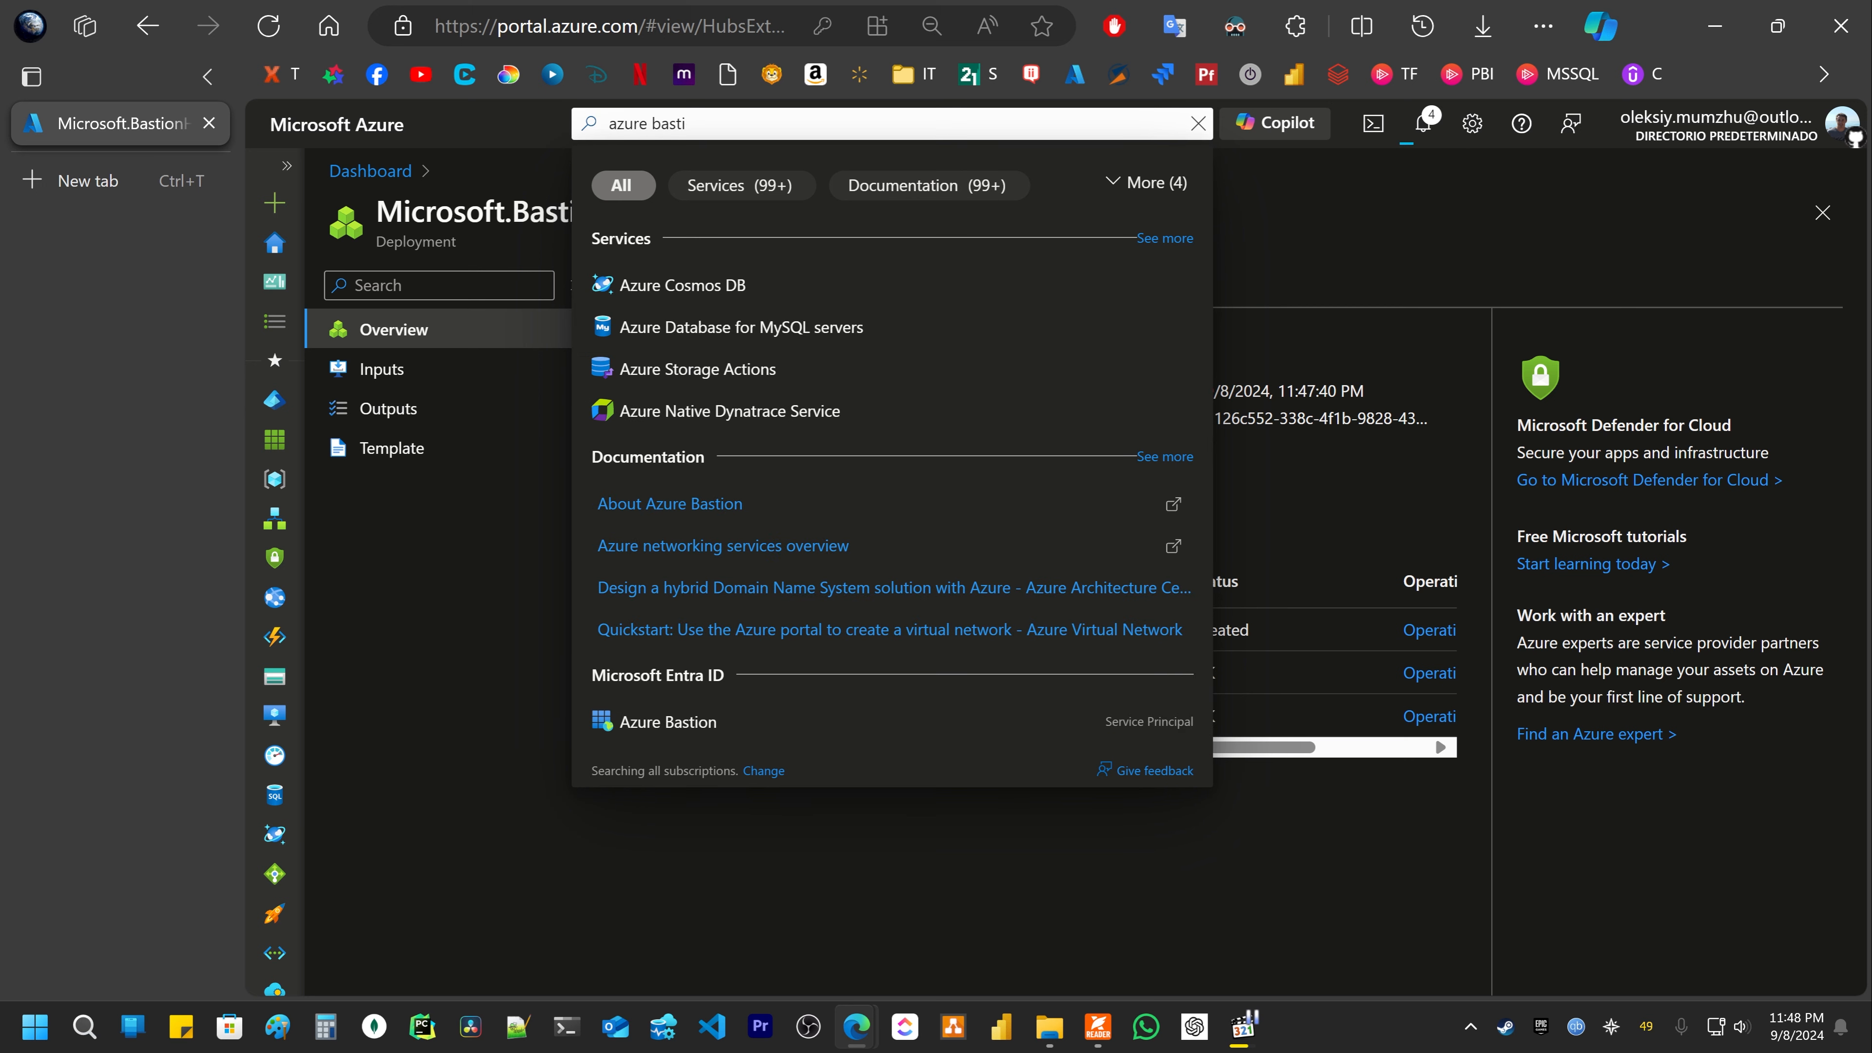
{"action": "key", "text": "BackSpace"}
{"action": "key", "text": "BackSpace"}
{"action": "key", "text": "BackSpace"}
{"action": "key", "text": "BackSpace"}
{"action": "key", "text": "BackSpace"}
{"action": "key", "text": "BackSpace"}
{"action": "key", "text": "BackSpace"}
{"action": "key", "text": "BackSpace"}
{"action": "key", "text": "BackSpace"}
{"action": "type", "text": "bastion"}
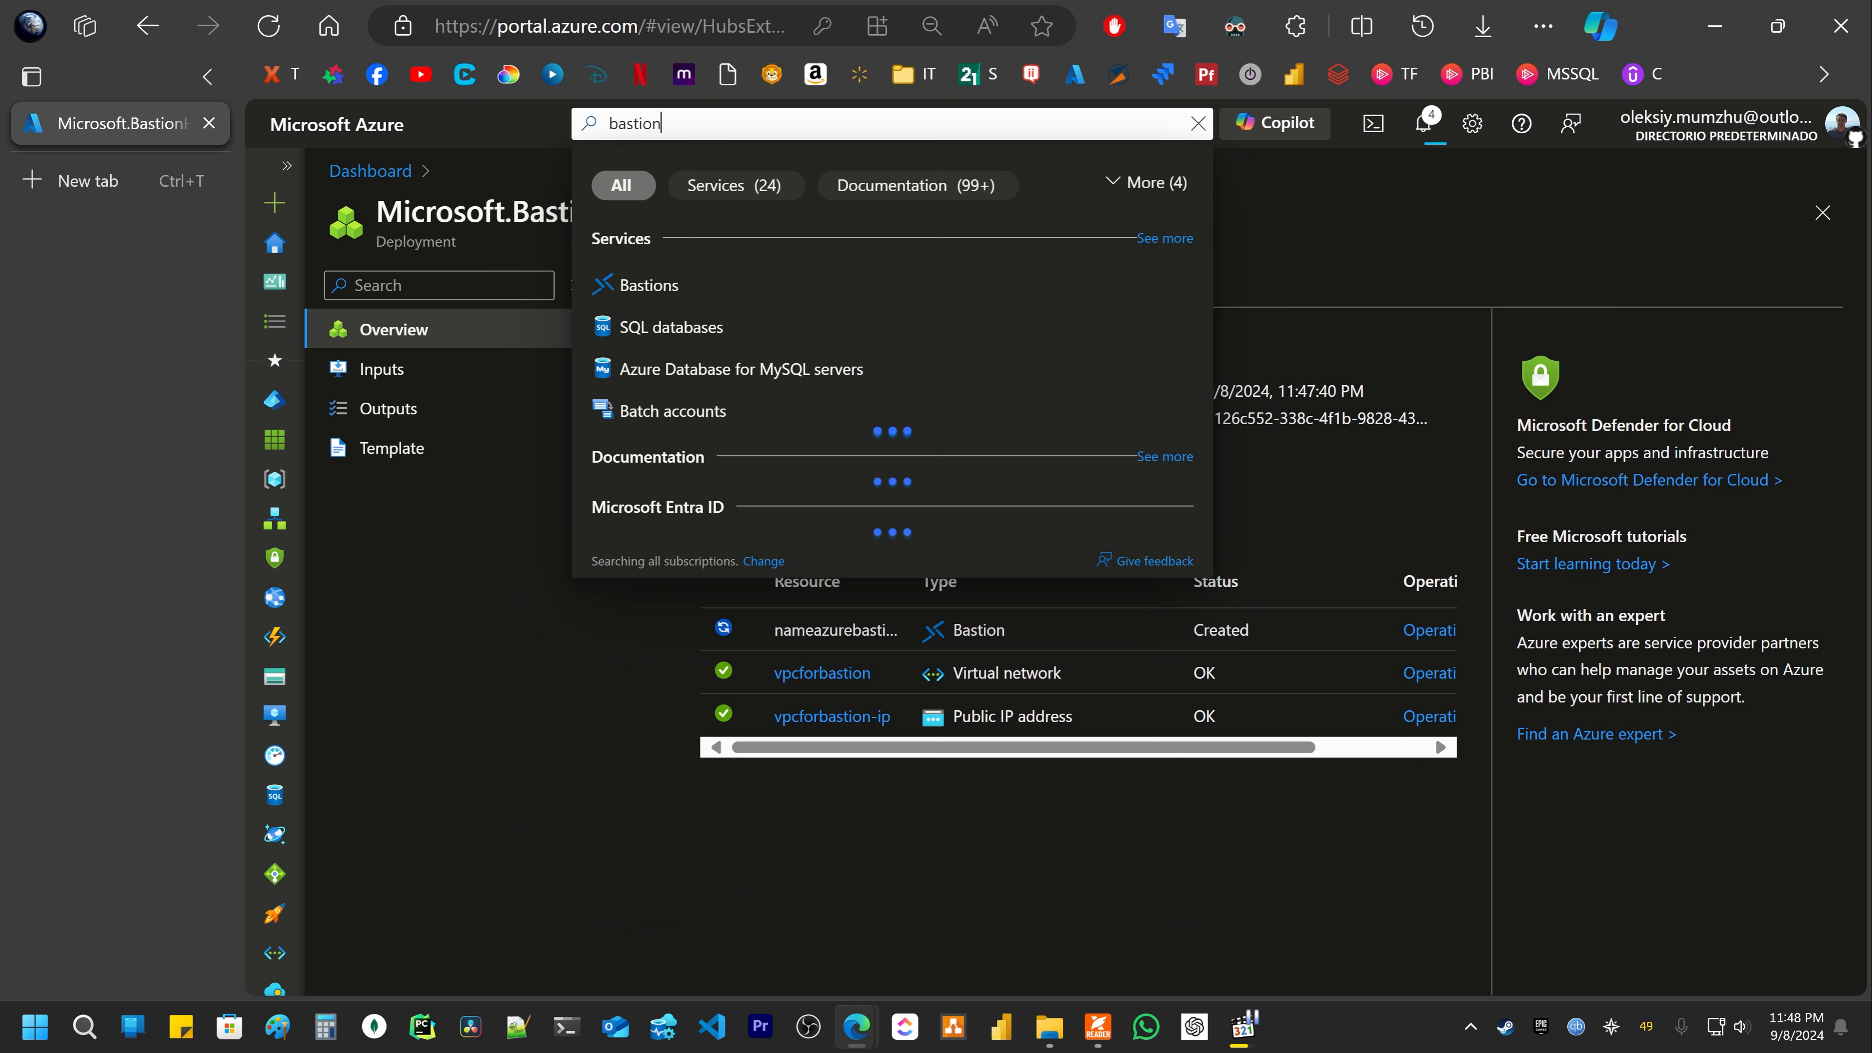
{"action": "left_click", "coordinate": [648, 285]}
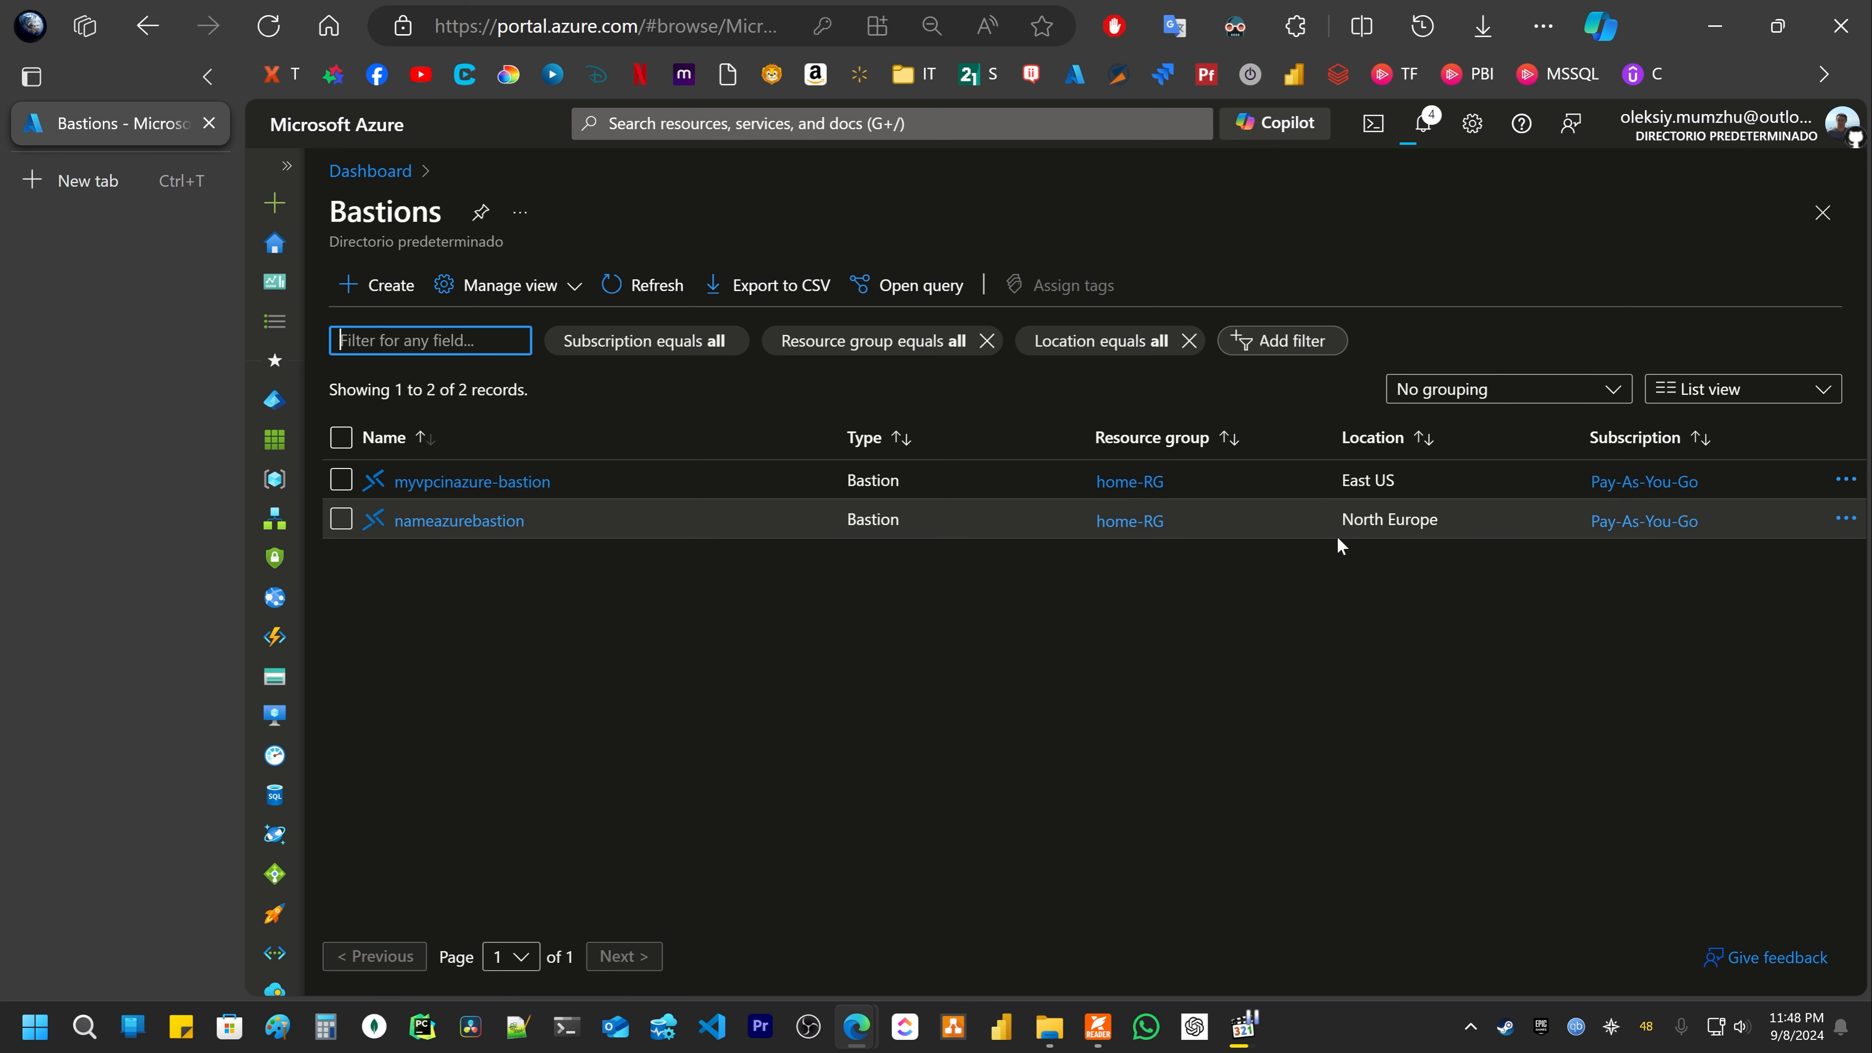
Step: Check the location of nameazurebastion, then open myvpcinazure-bastion and view its sessions and overview
{"action": "left_click_drag", "start_coordinate": [1337, 521], "coordinate": [1453, 526]}
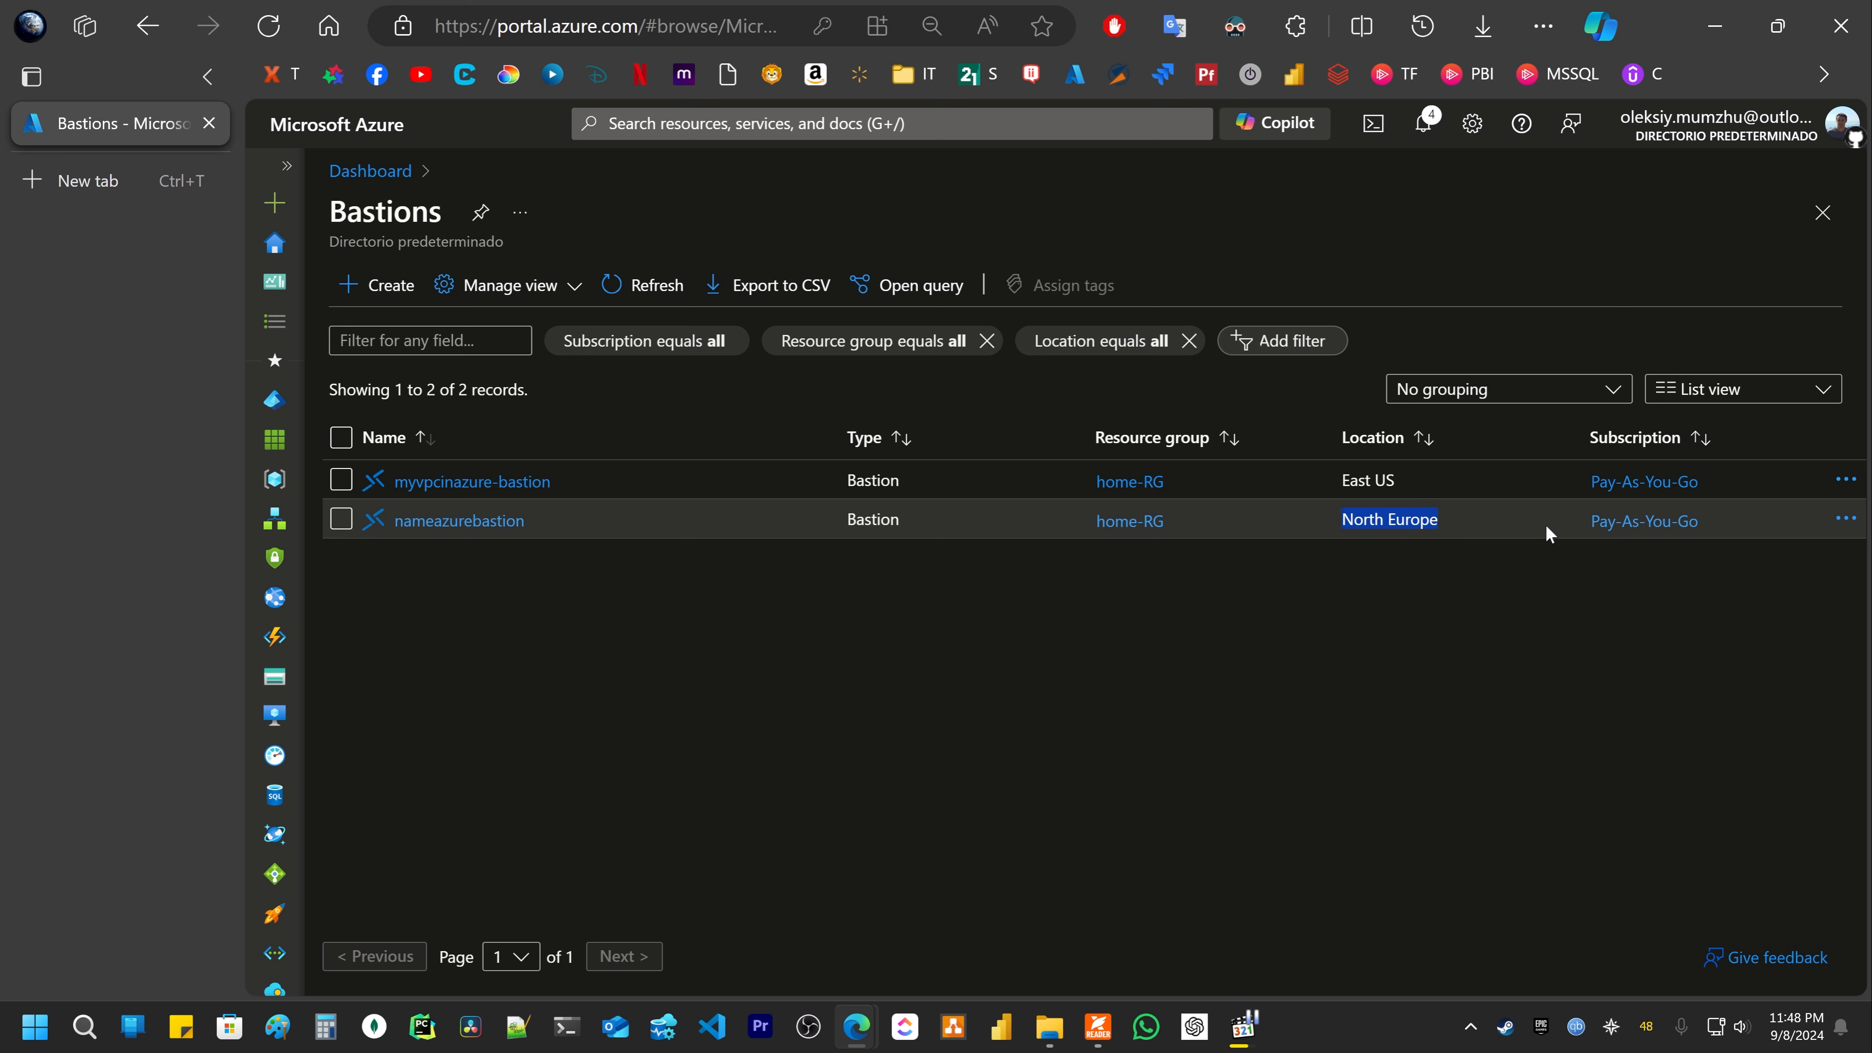
{"action": "left_click", "coordinate": [1274, 562]}
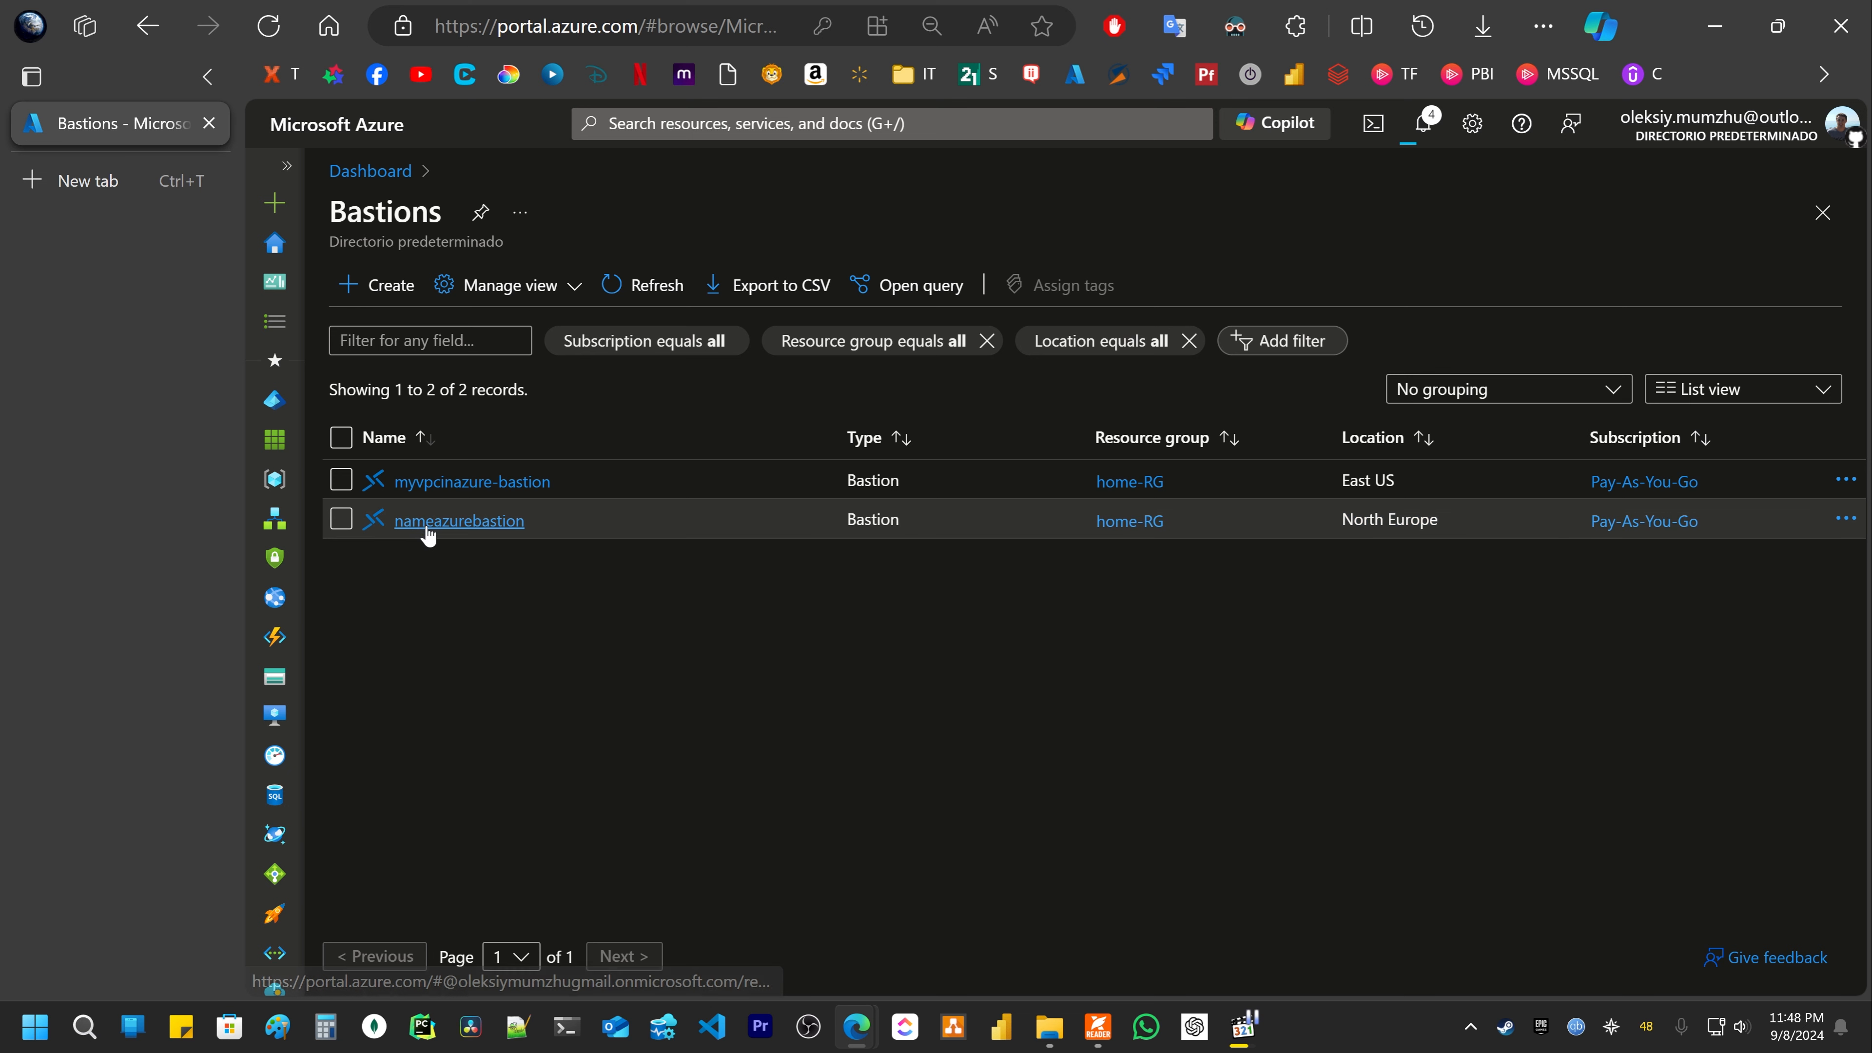
{"action": "left_click", "coordinate": [468, 486]}
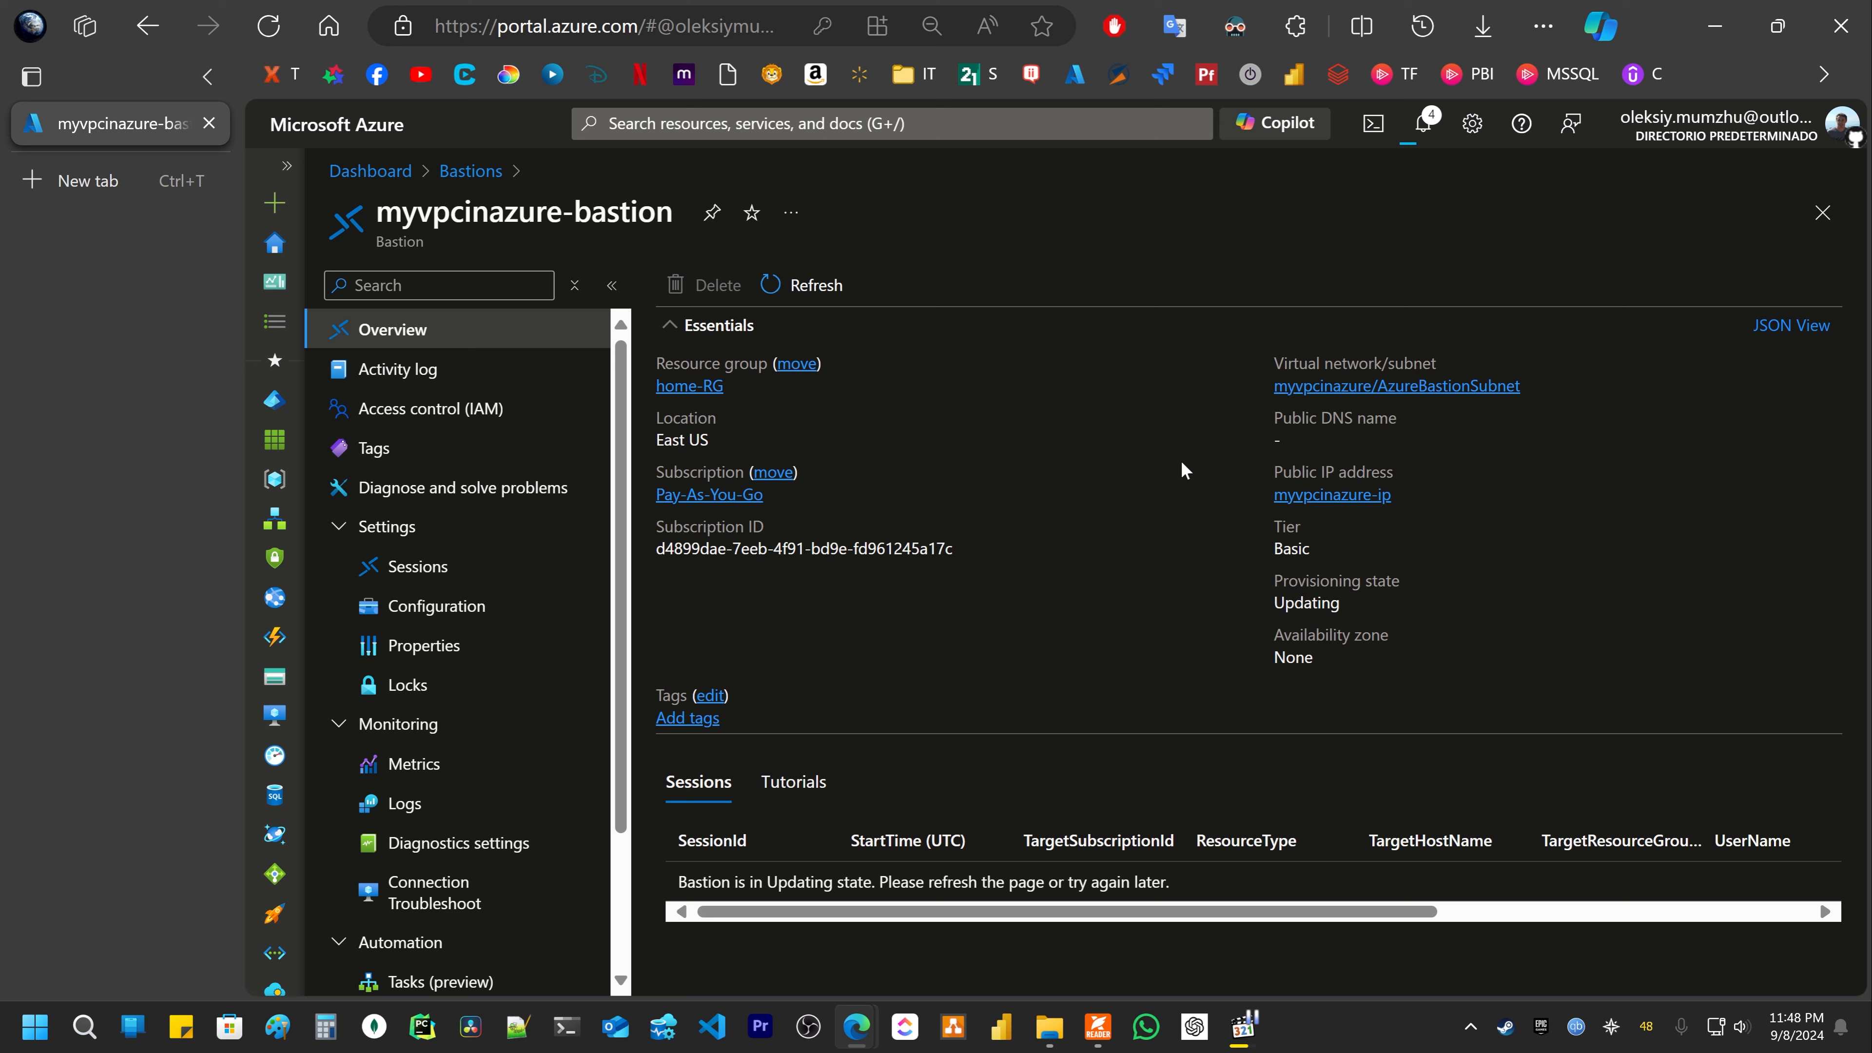
{"action": "left_click", "coordinate": [428, 570]}
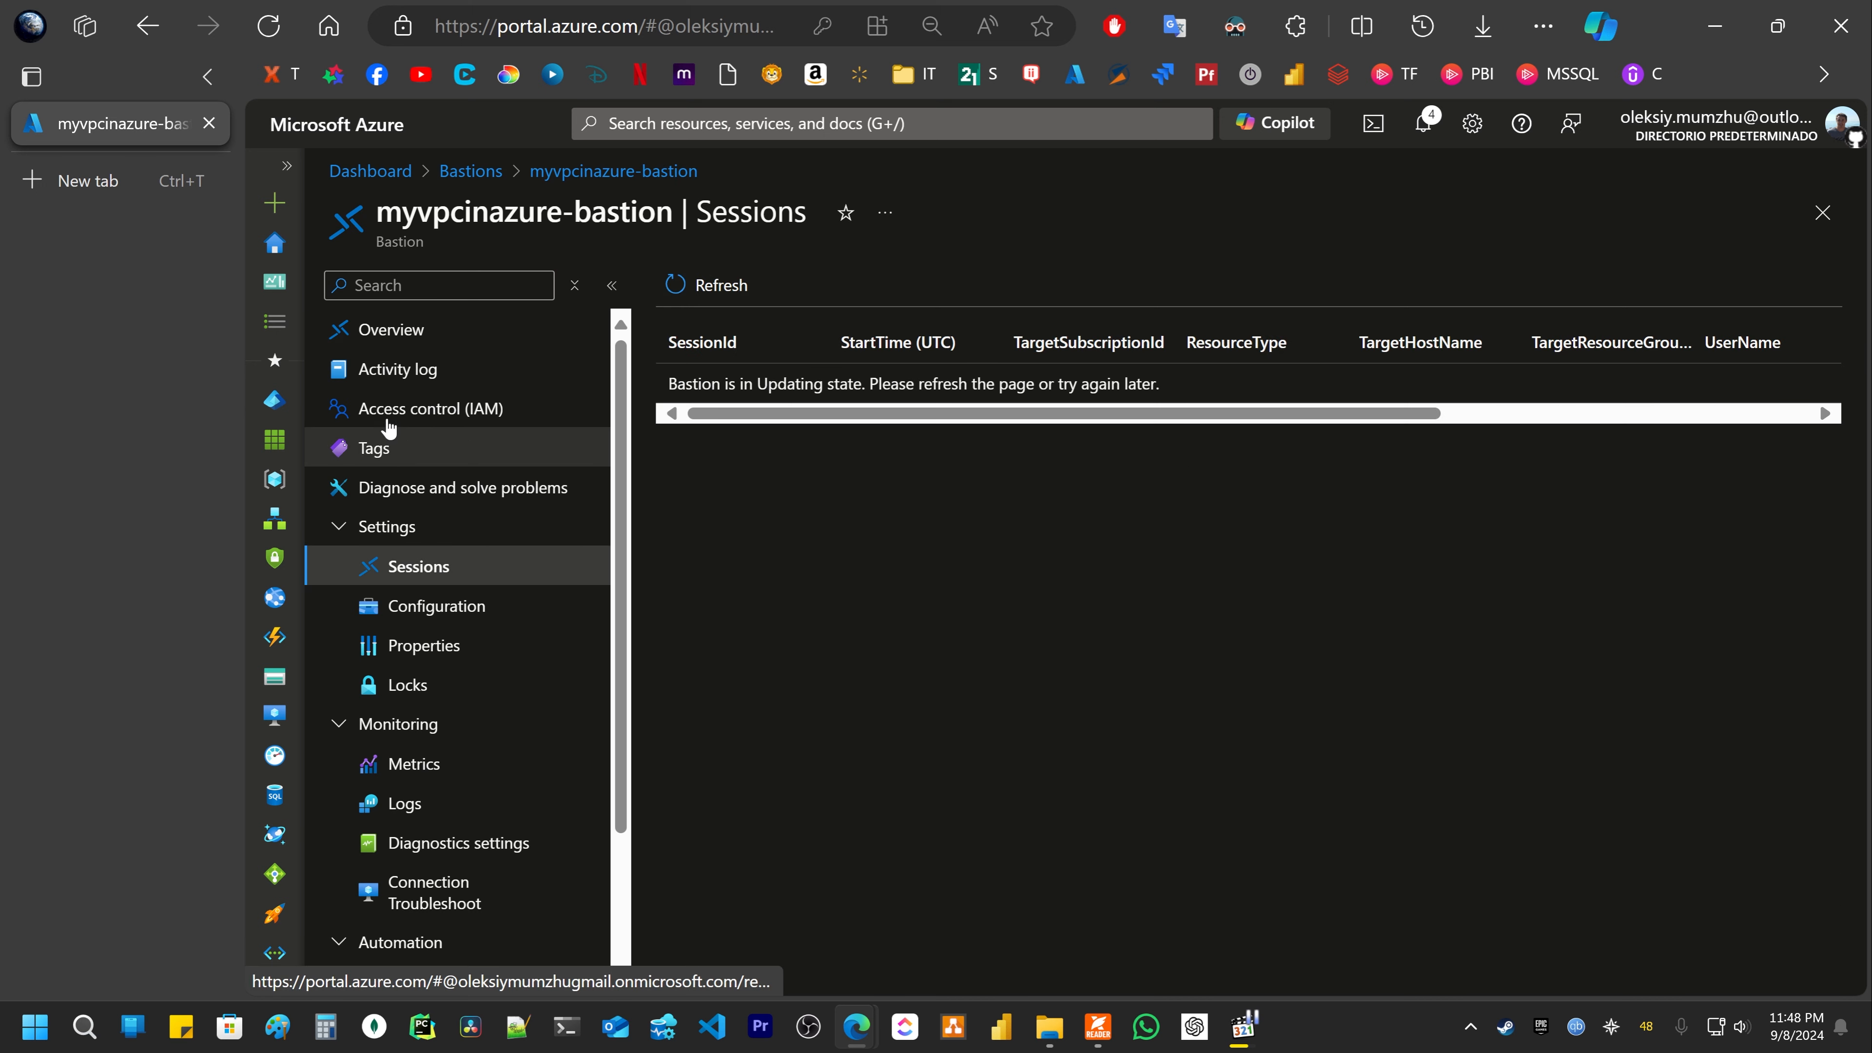
{"action": "left_click", "coordinate": [404, 333]}
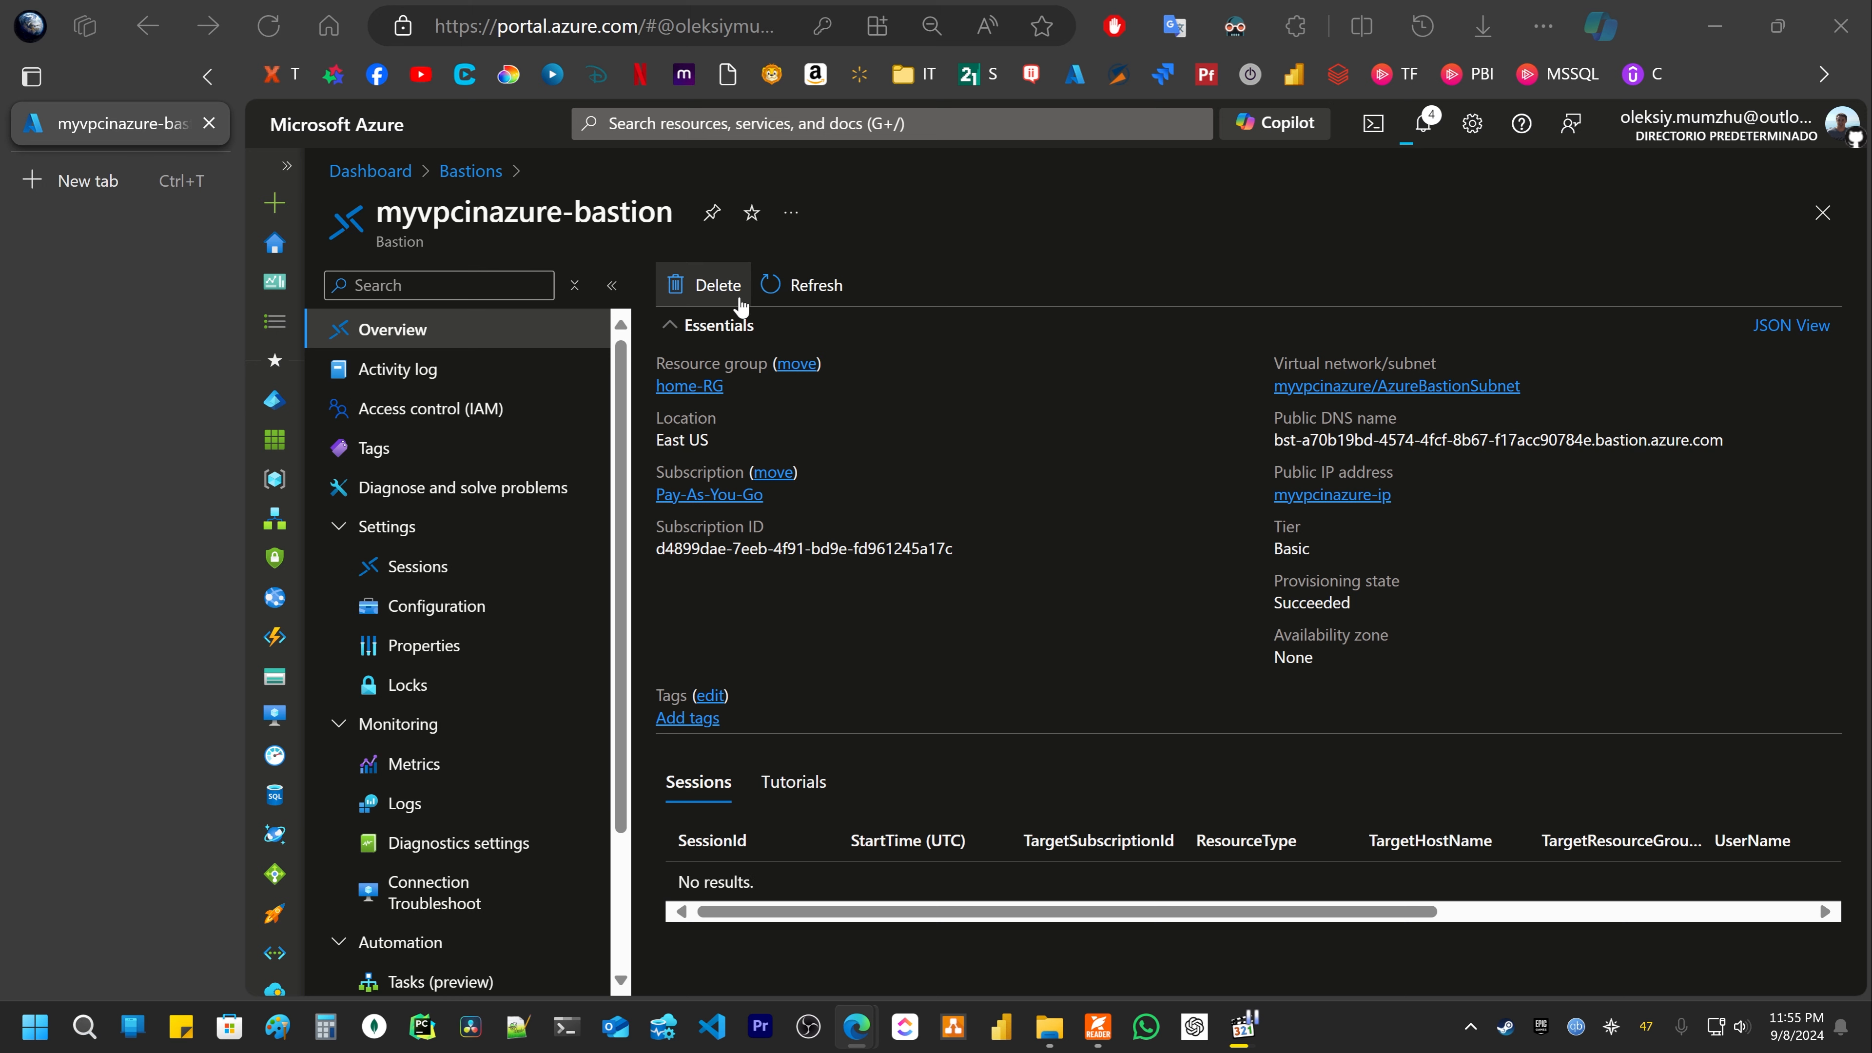
Step: Open the virtual machine testvmazurebastion from the list of virtual machines and go to its Bastion connection settings
{"action": "left_click", "coordinate": [798, 124]}
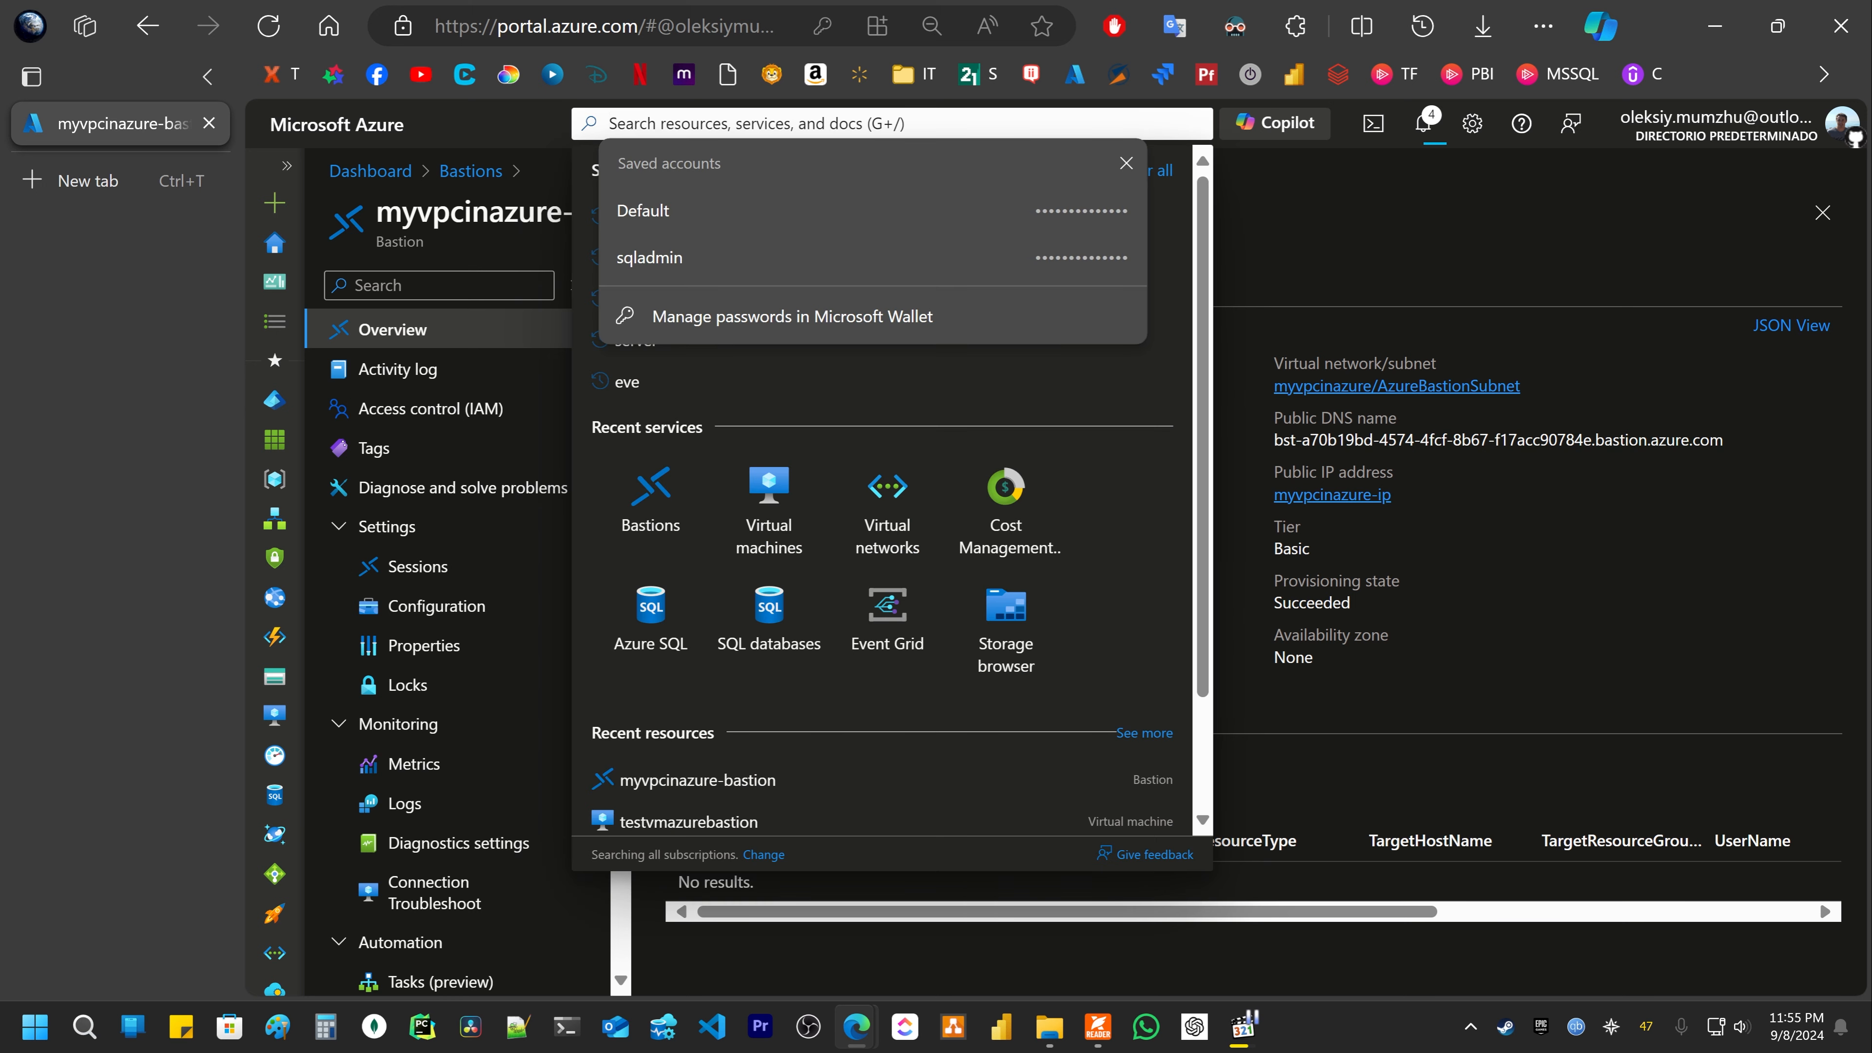
{"action": "left_click", "coordinate": [769, 496]}
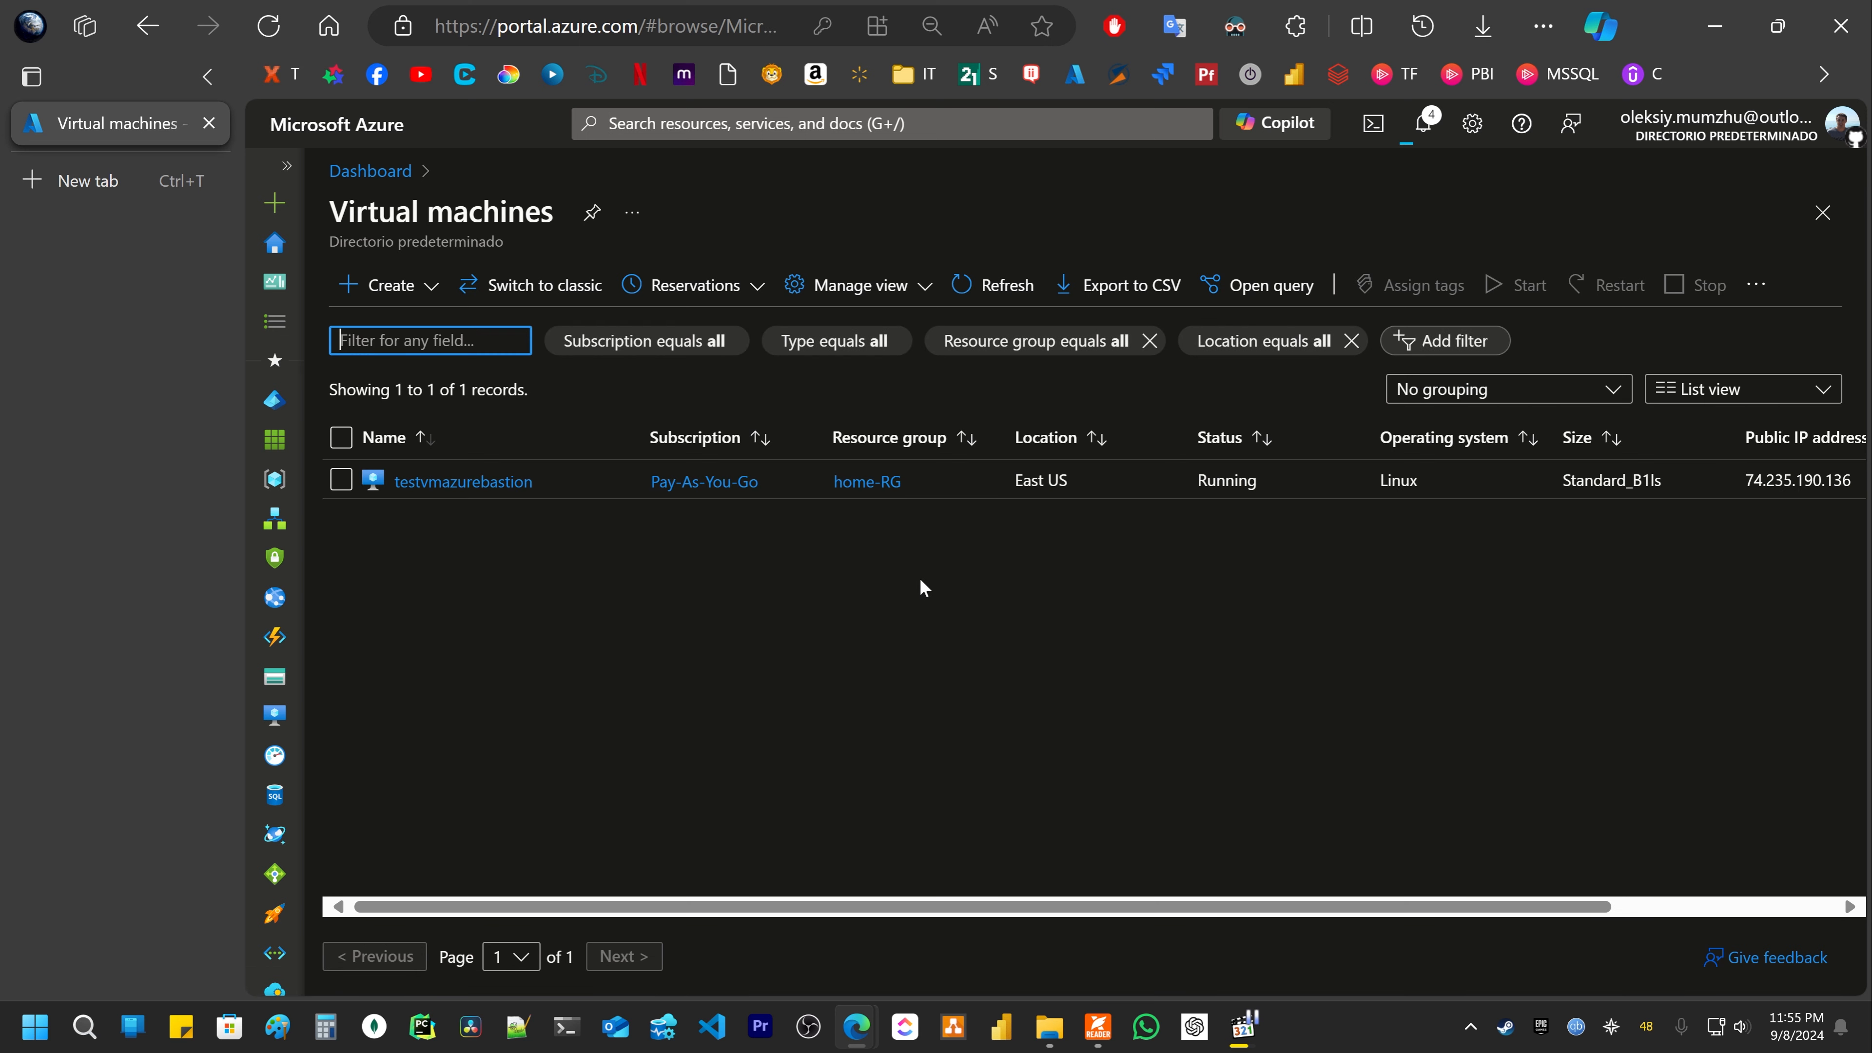
{"action": "left_click", "coordinate": [483, 483]}
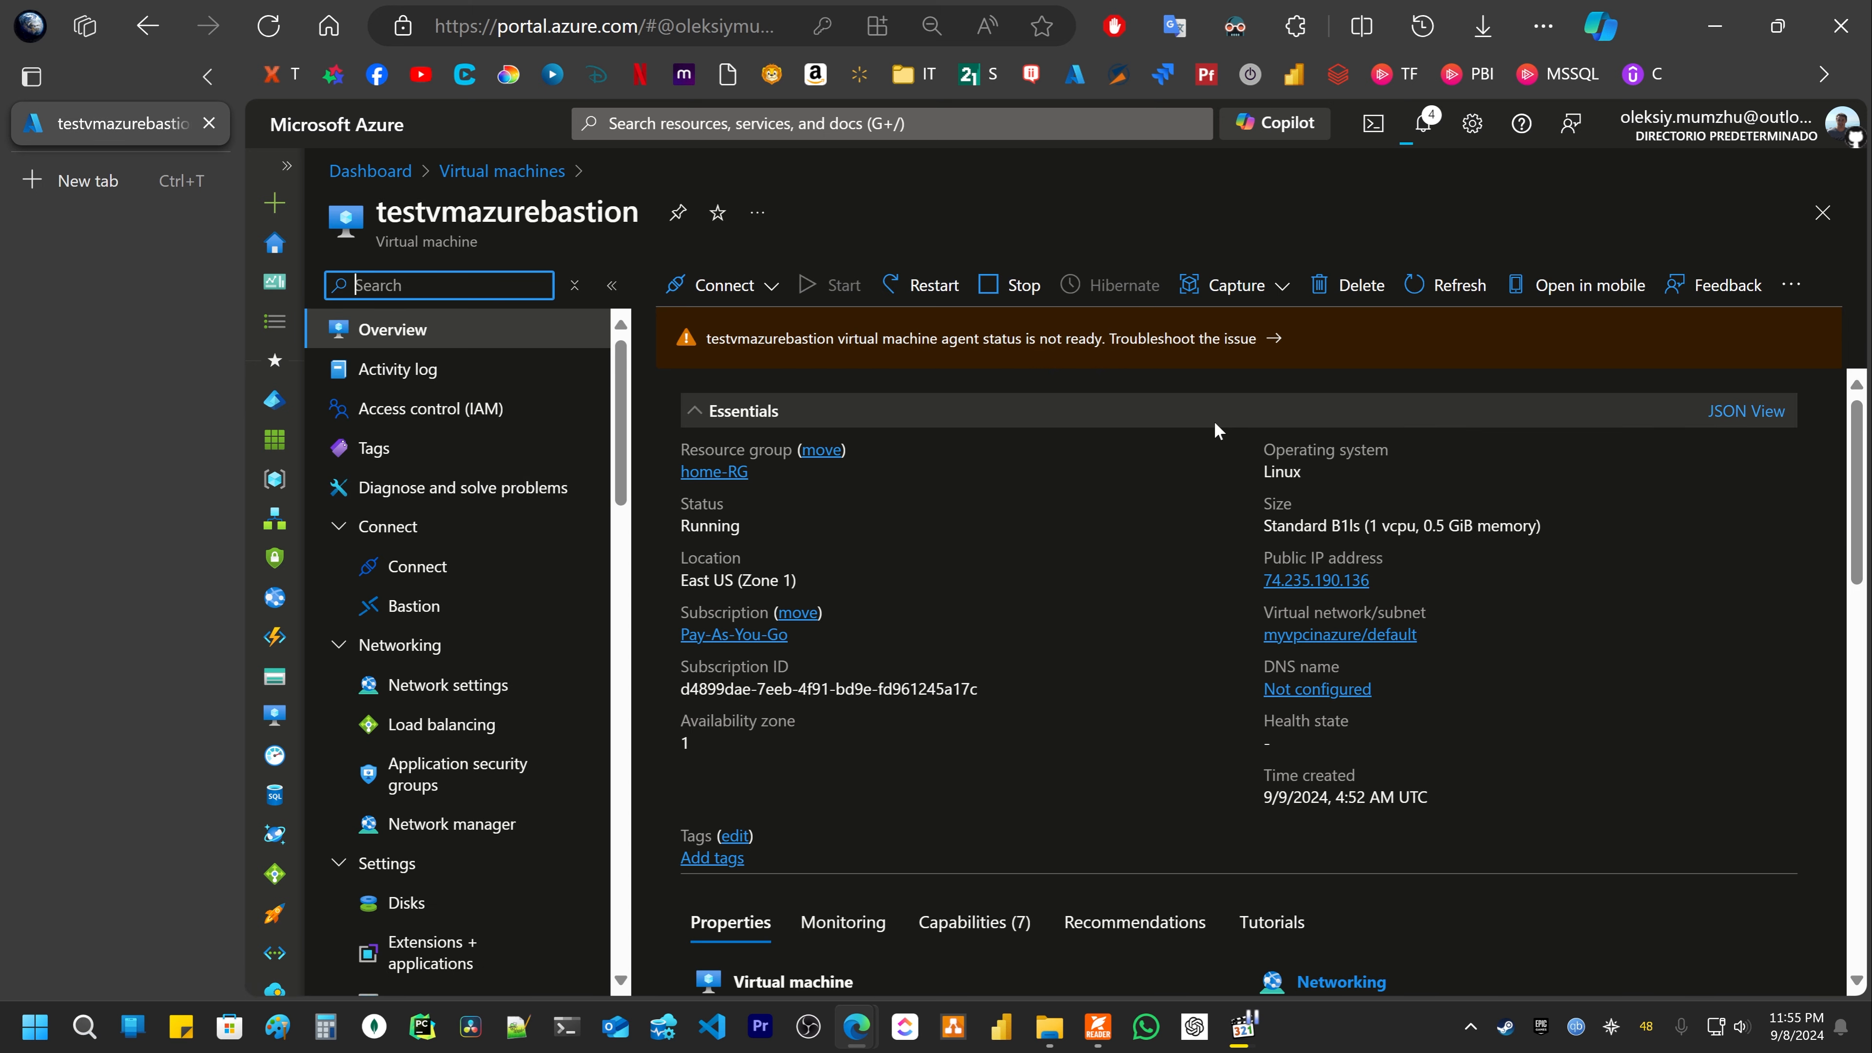
{"action": "left_click", "coordinate": [415, 607]}
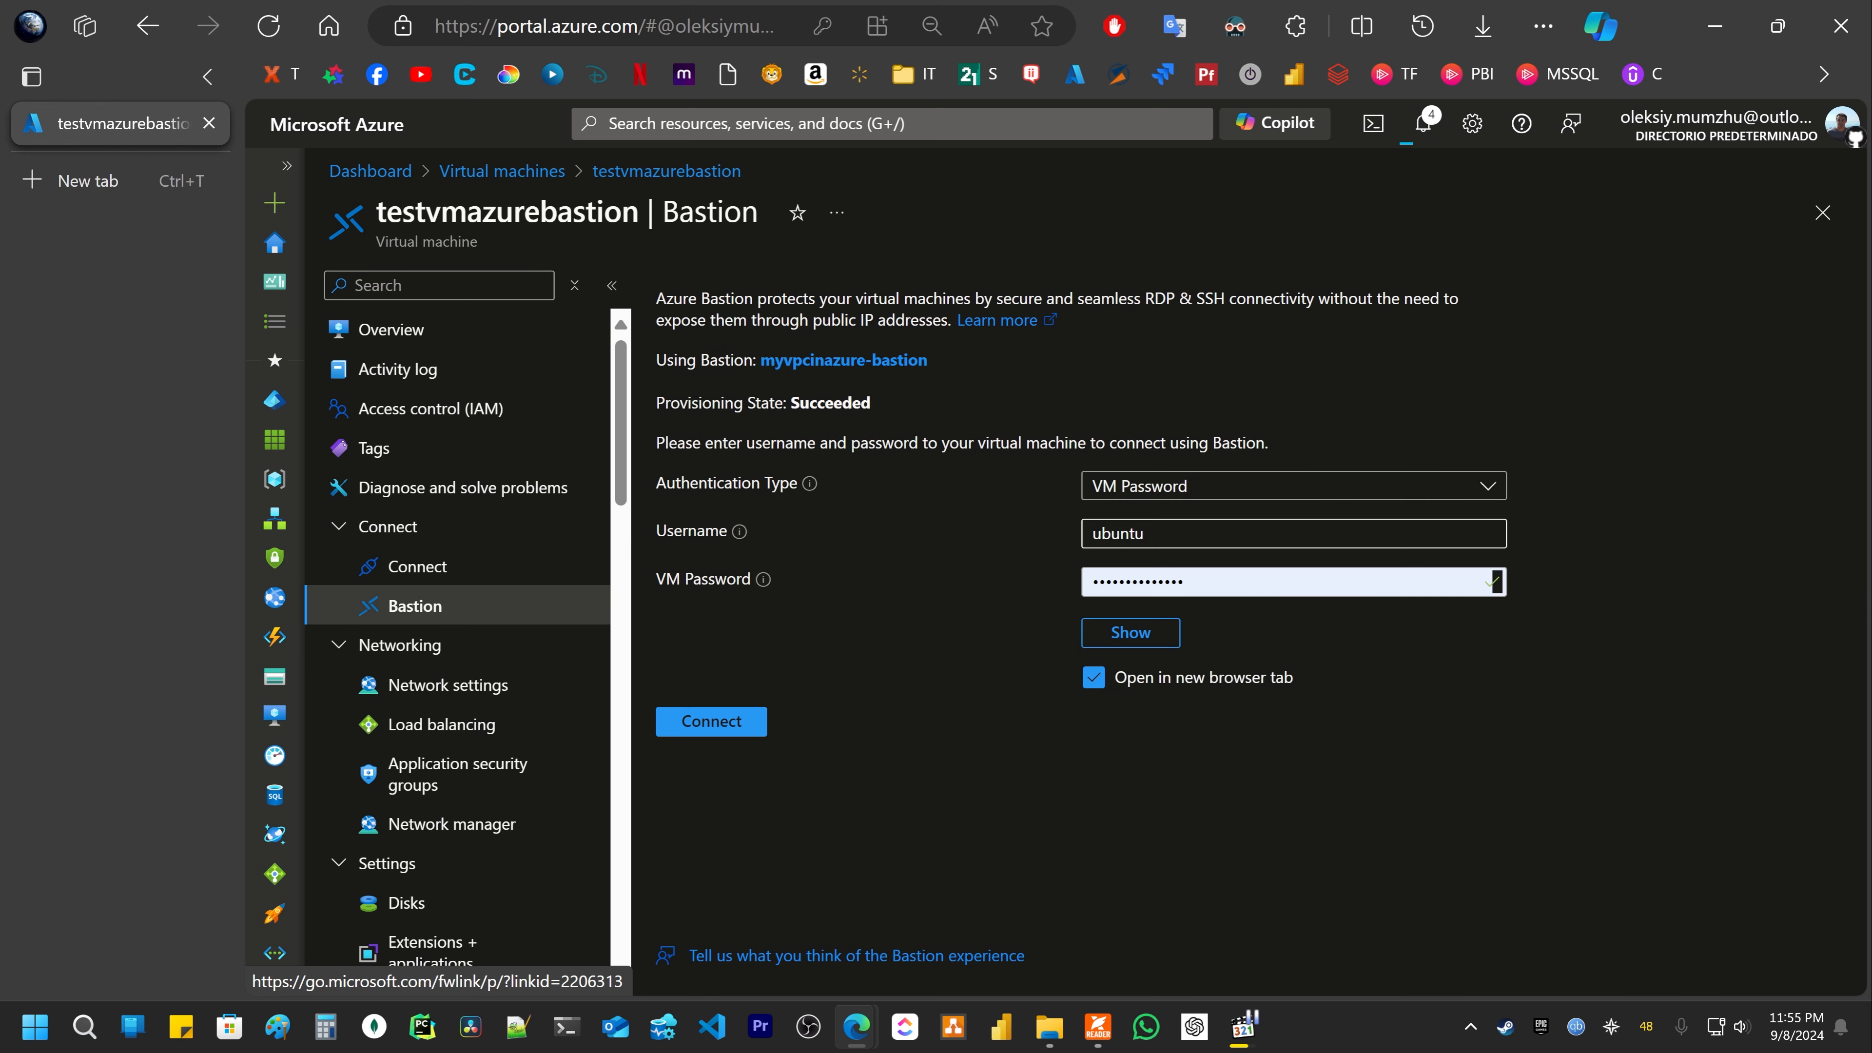
Step: Set the username to azureuser, try to connect through Bastion with VM Password authentication, and close the session
{"action": "left_click_drag", "start_coordinate": [1187, 536], "coordinate": [1028, 524]}
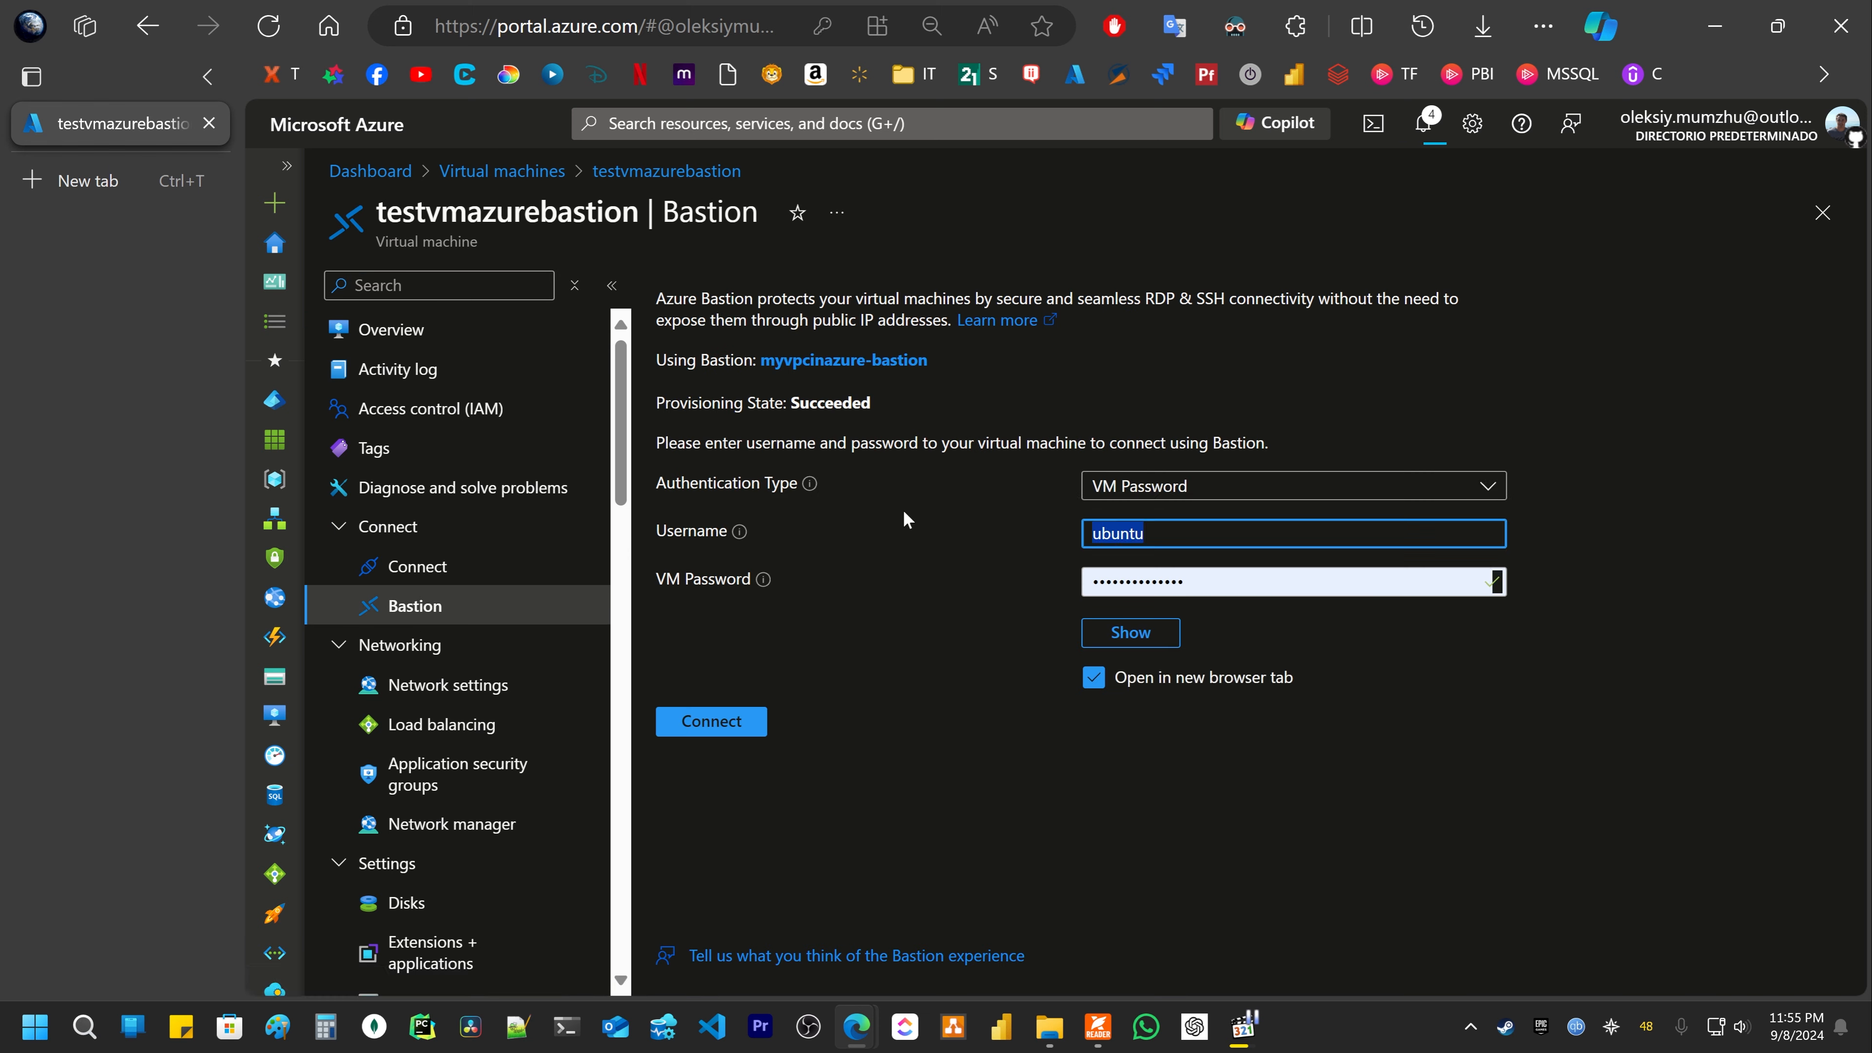
{"action": "type", "text": "azureuser"}
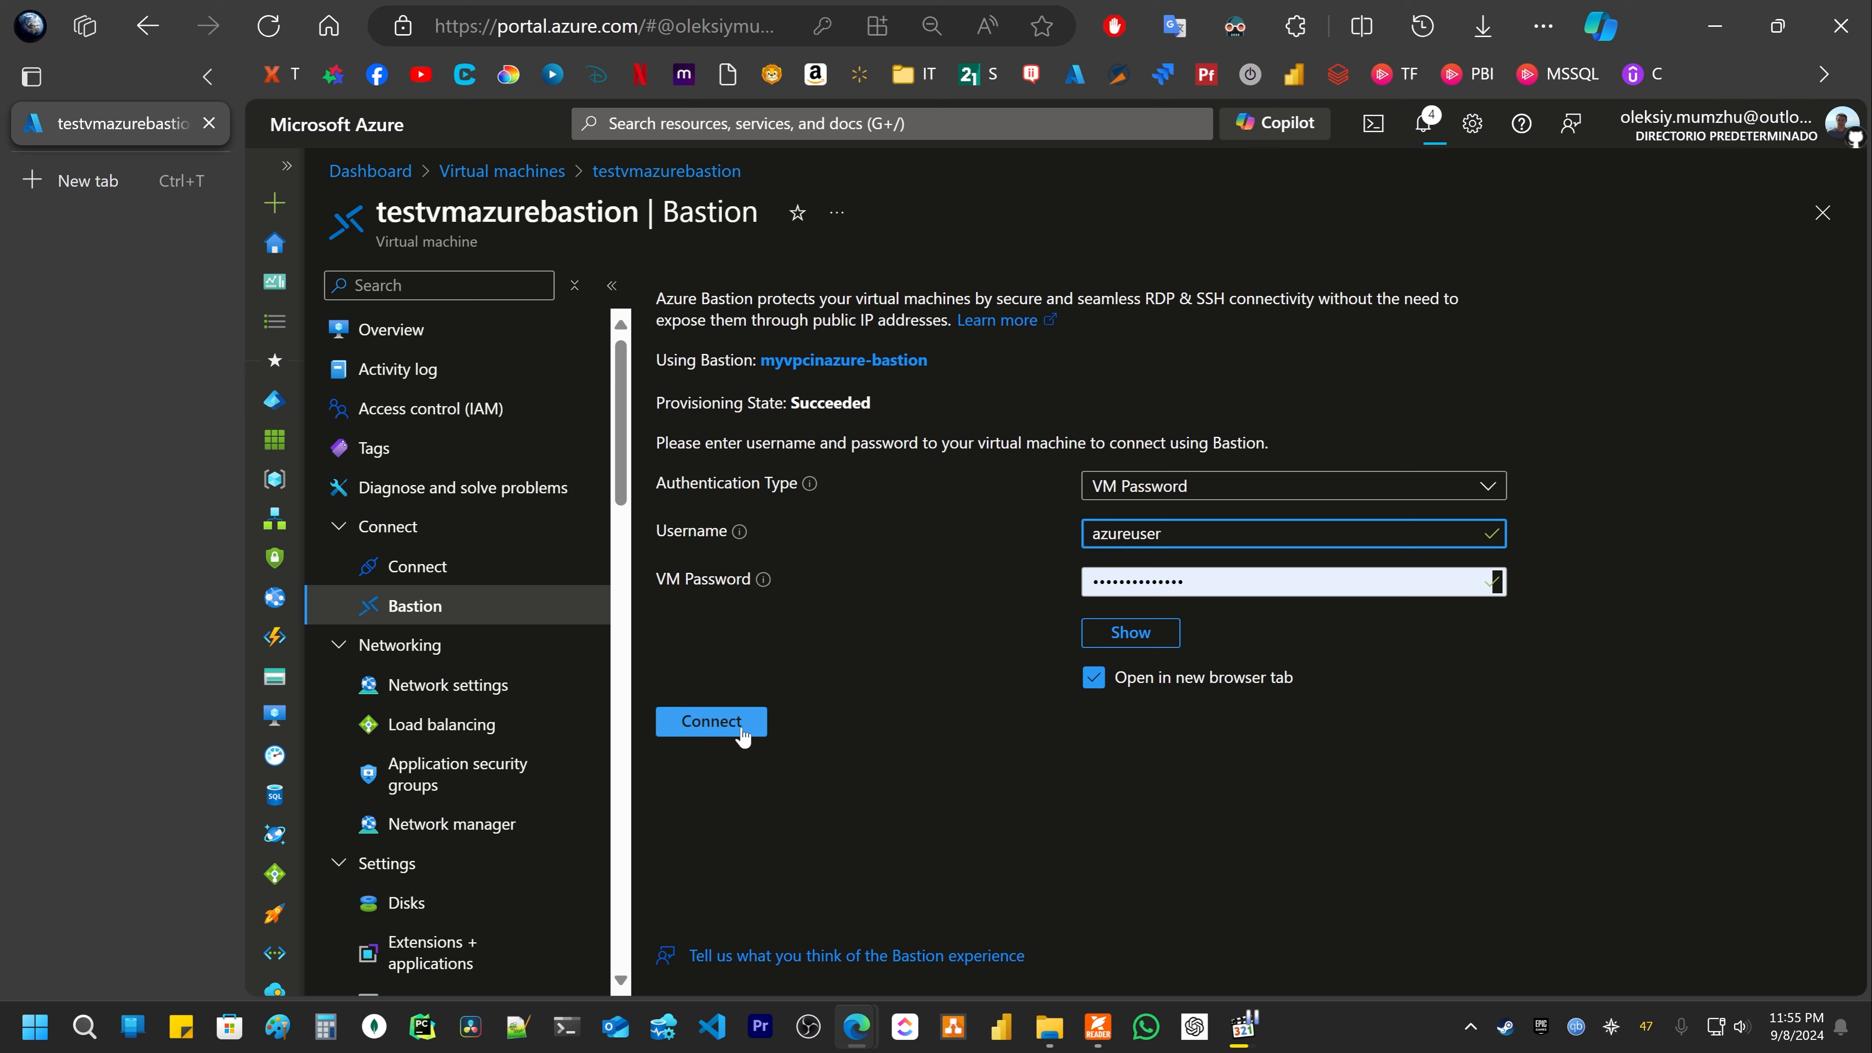
{"action": "left_click", "coordinate": [711, 721]}
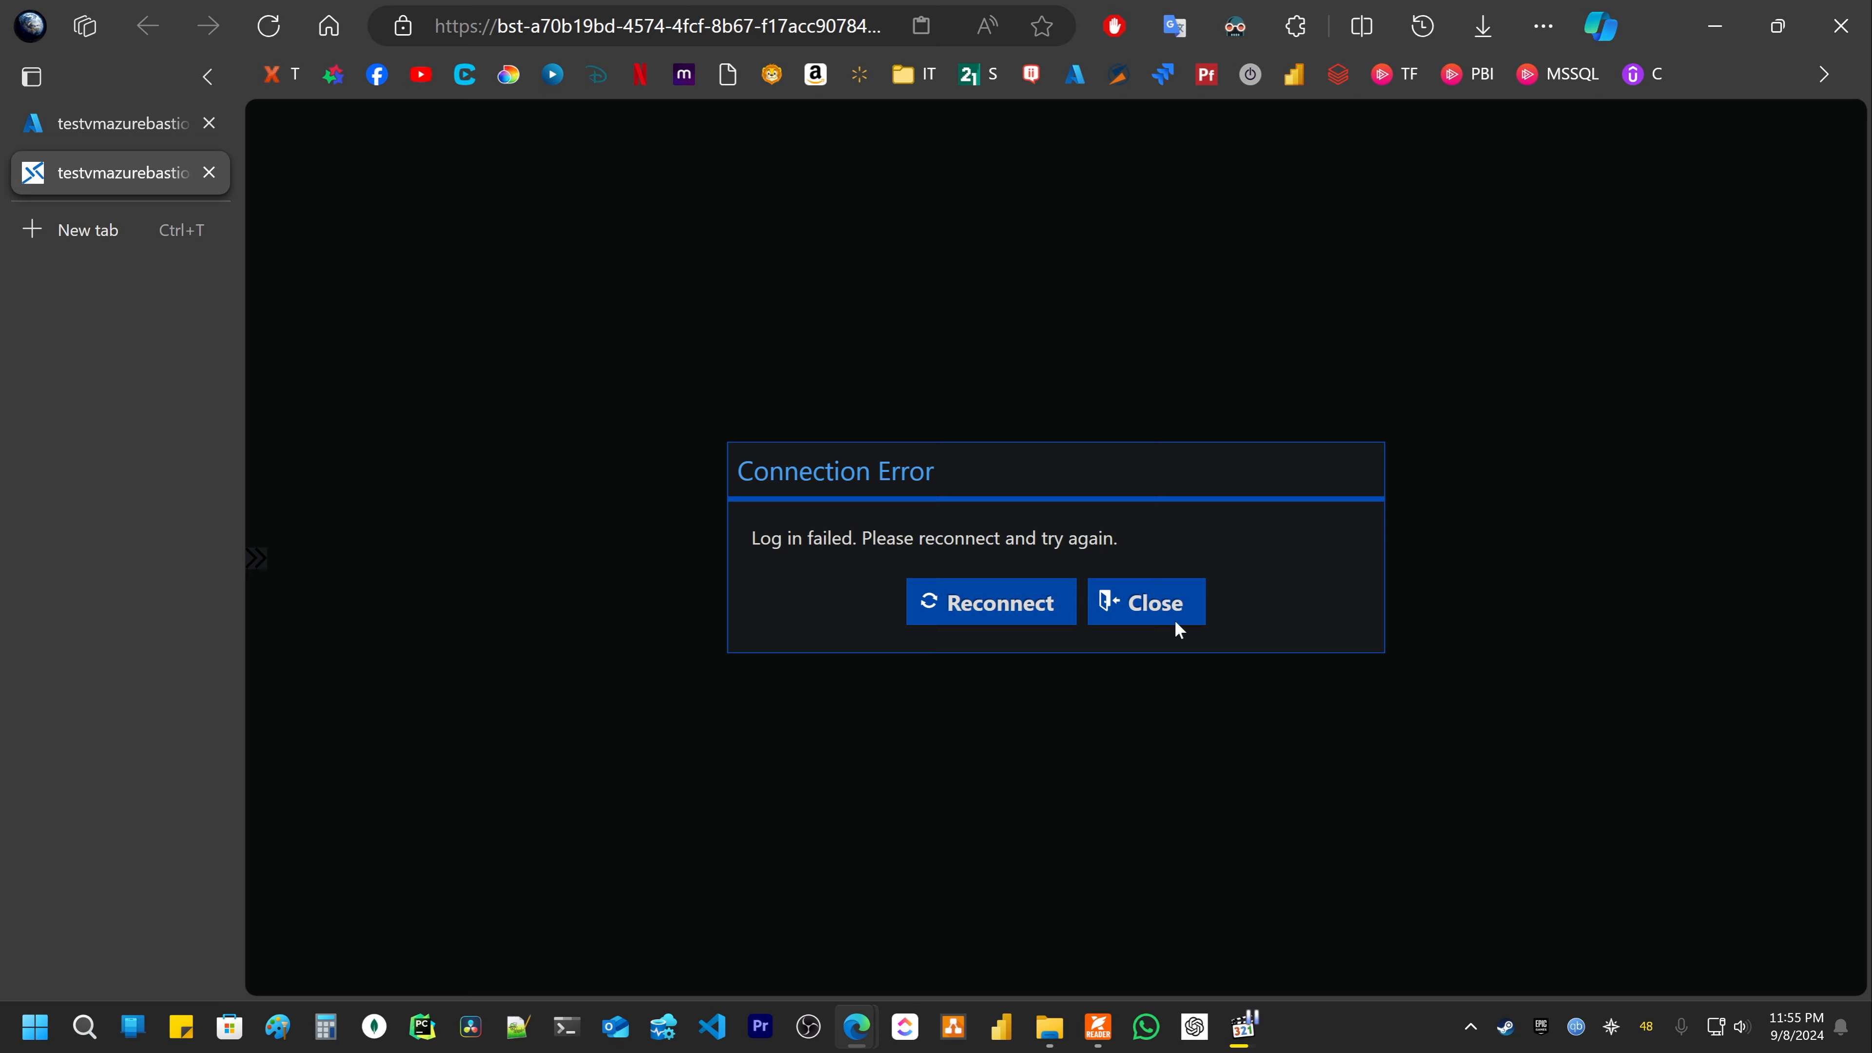
{"action": "left_click", "coordinate": [1158, 604]}
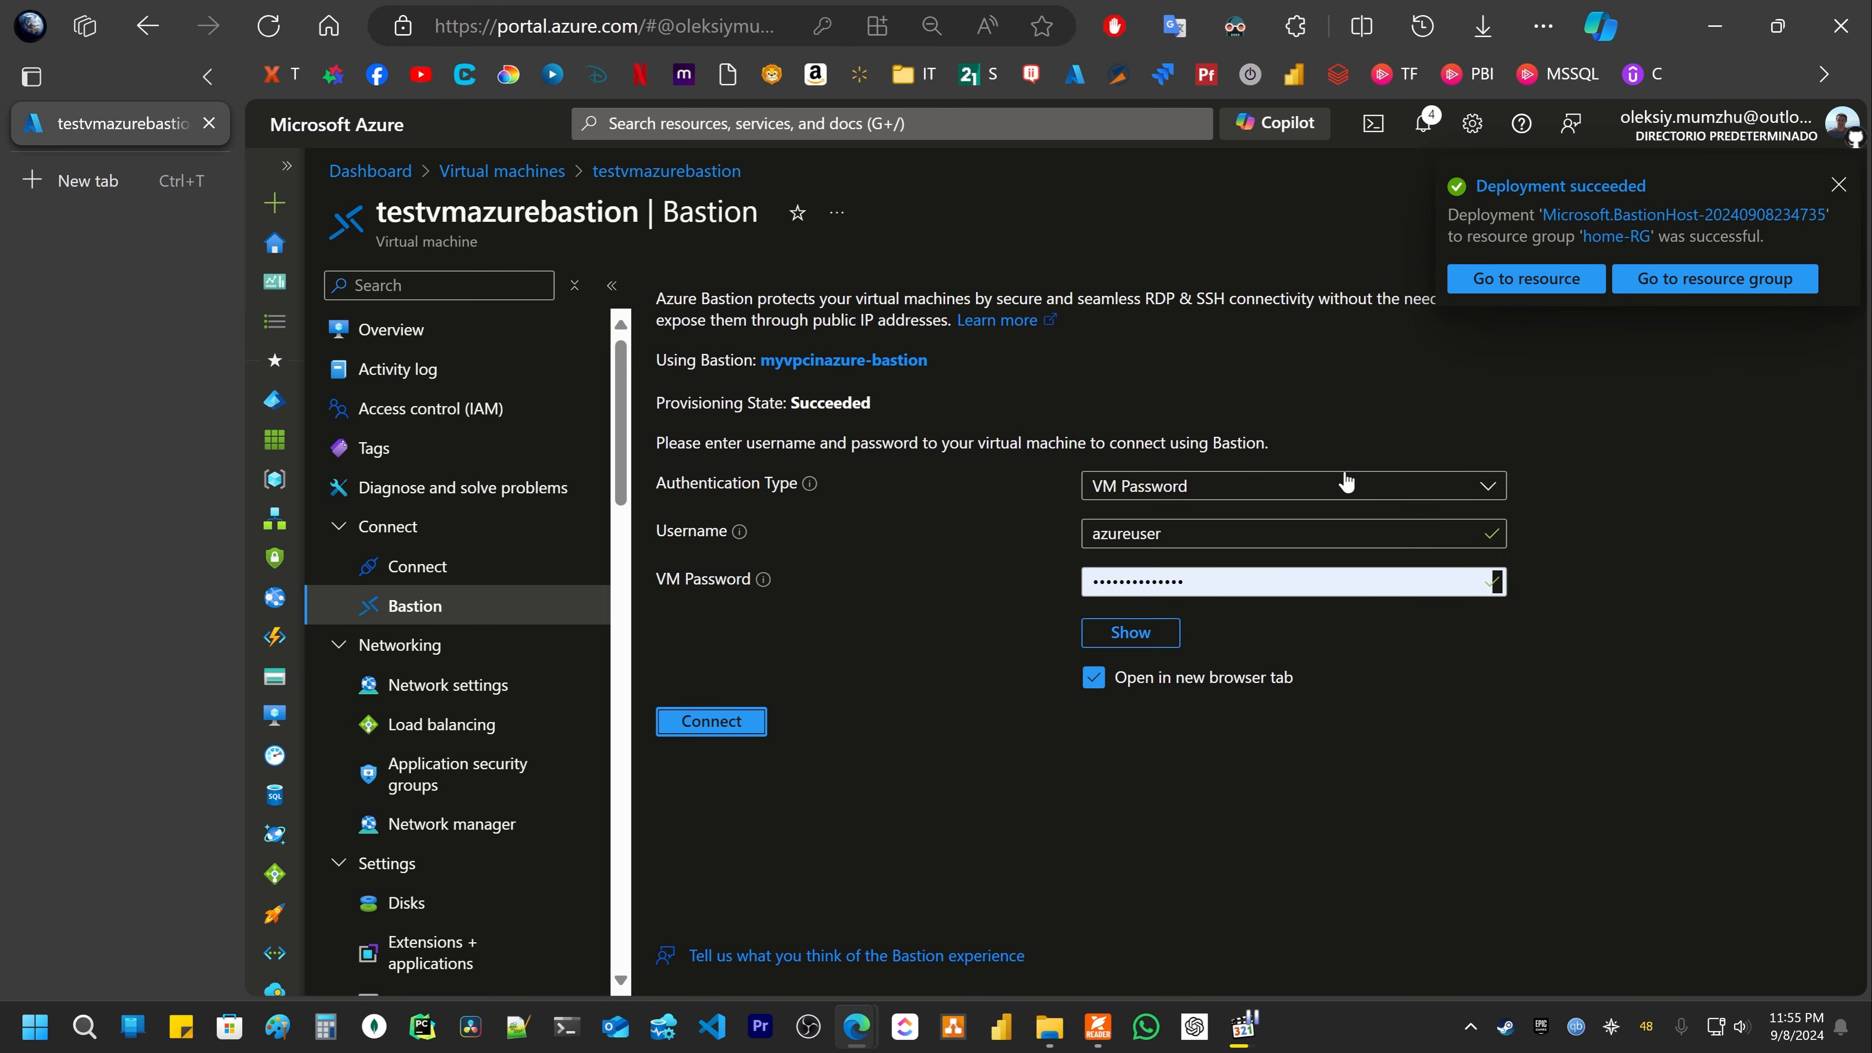
Step: Set the authentication type to SSH Private Key from Local File, select testvb_key.pem and connect through Bastion
{"action": "left_click", "coordinate": [1319, 493]}
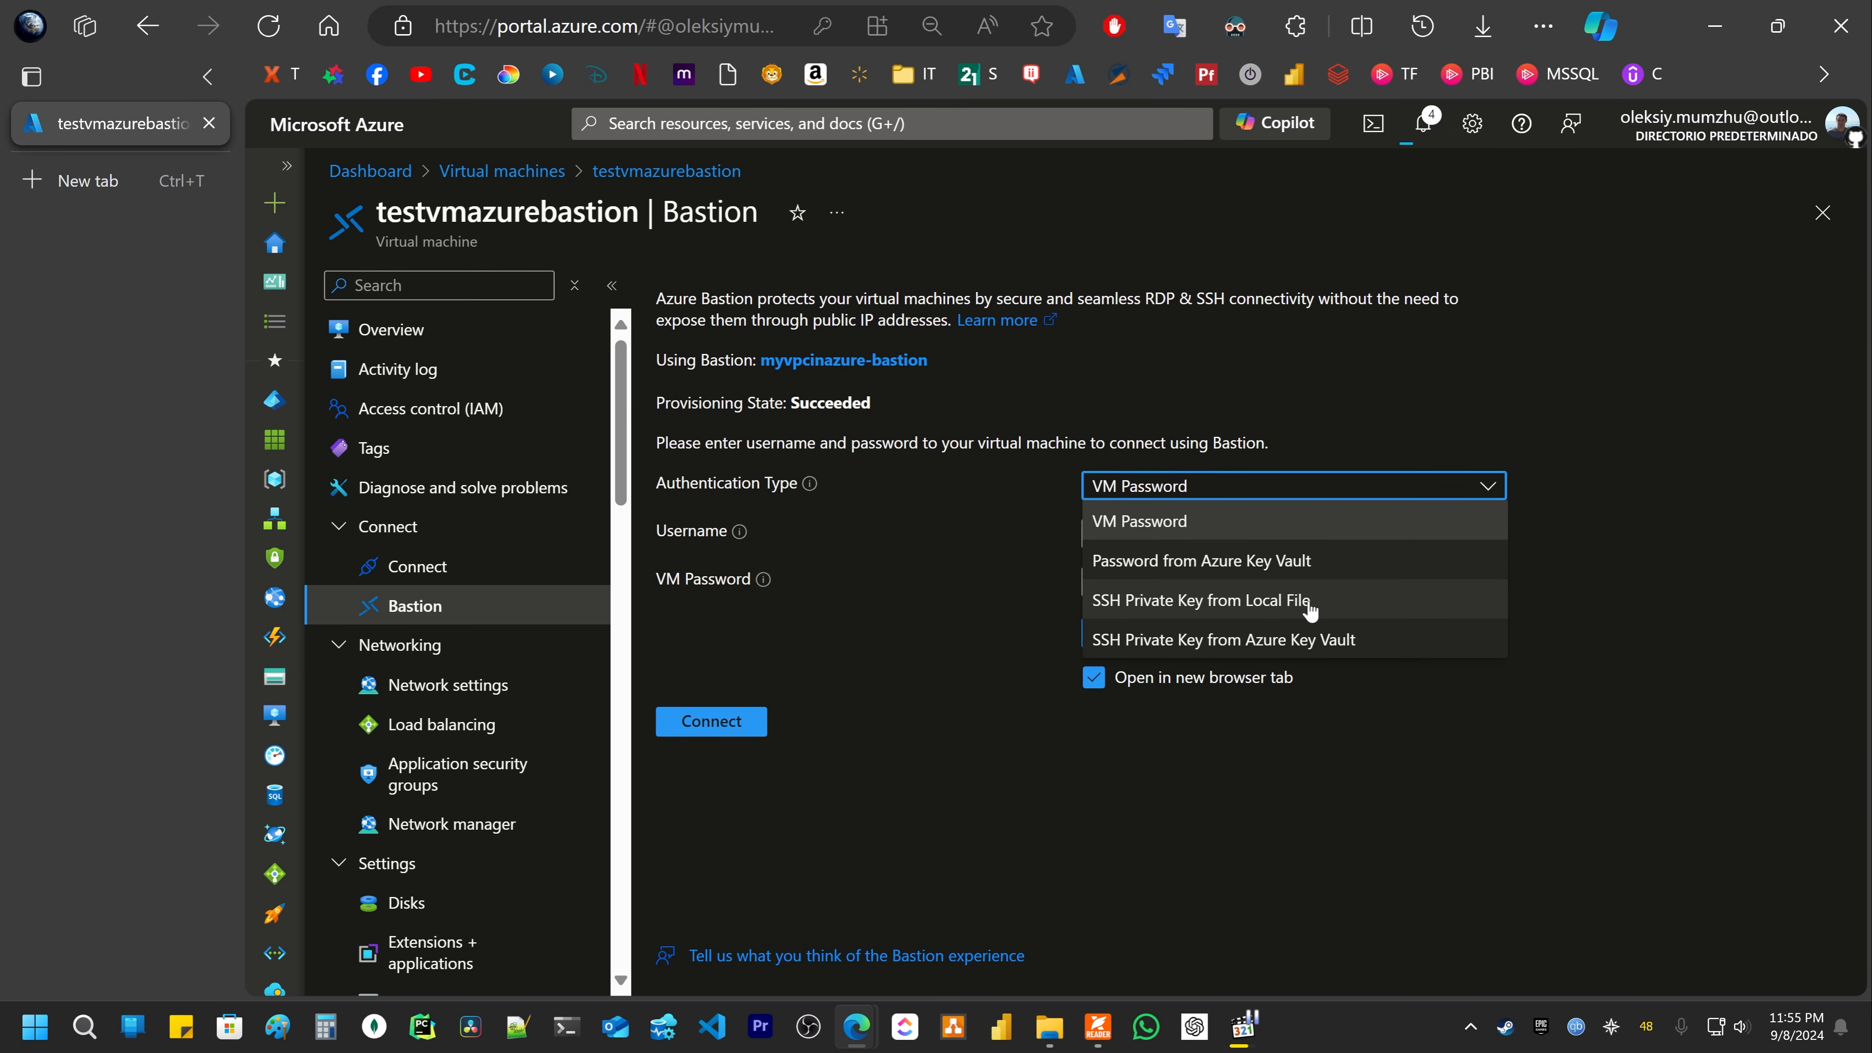
{"action": "left_click", "coordinate": [1348, 601]}
{"action": "left_click", "coordinate": [1492, 580]}
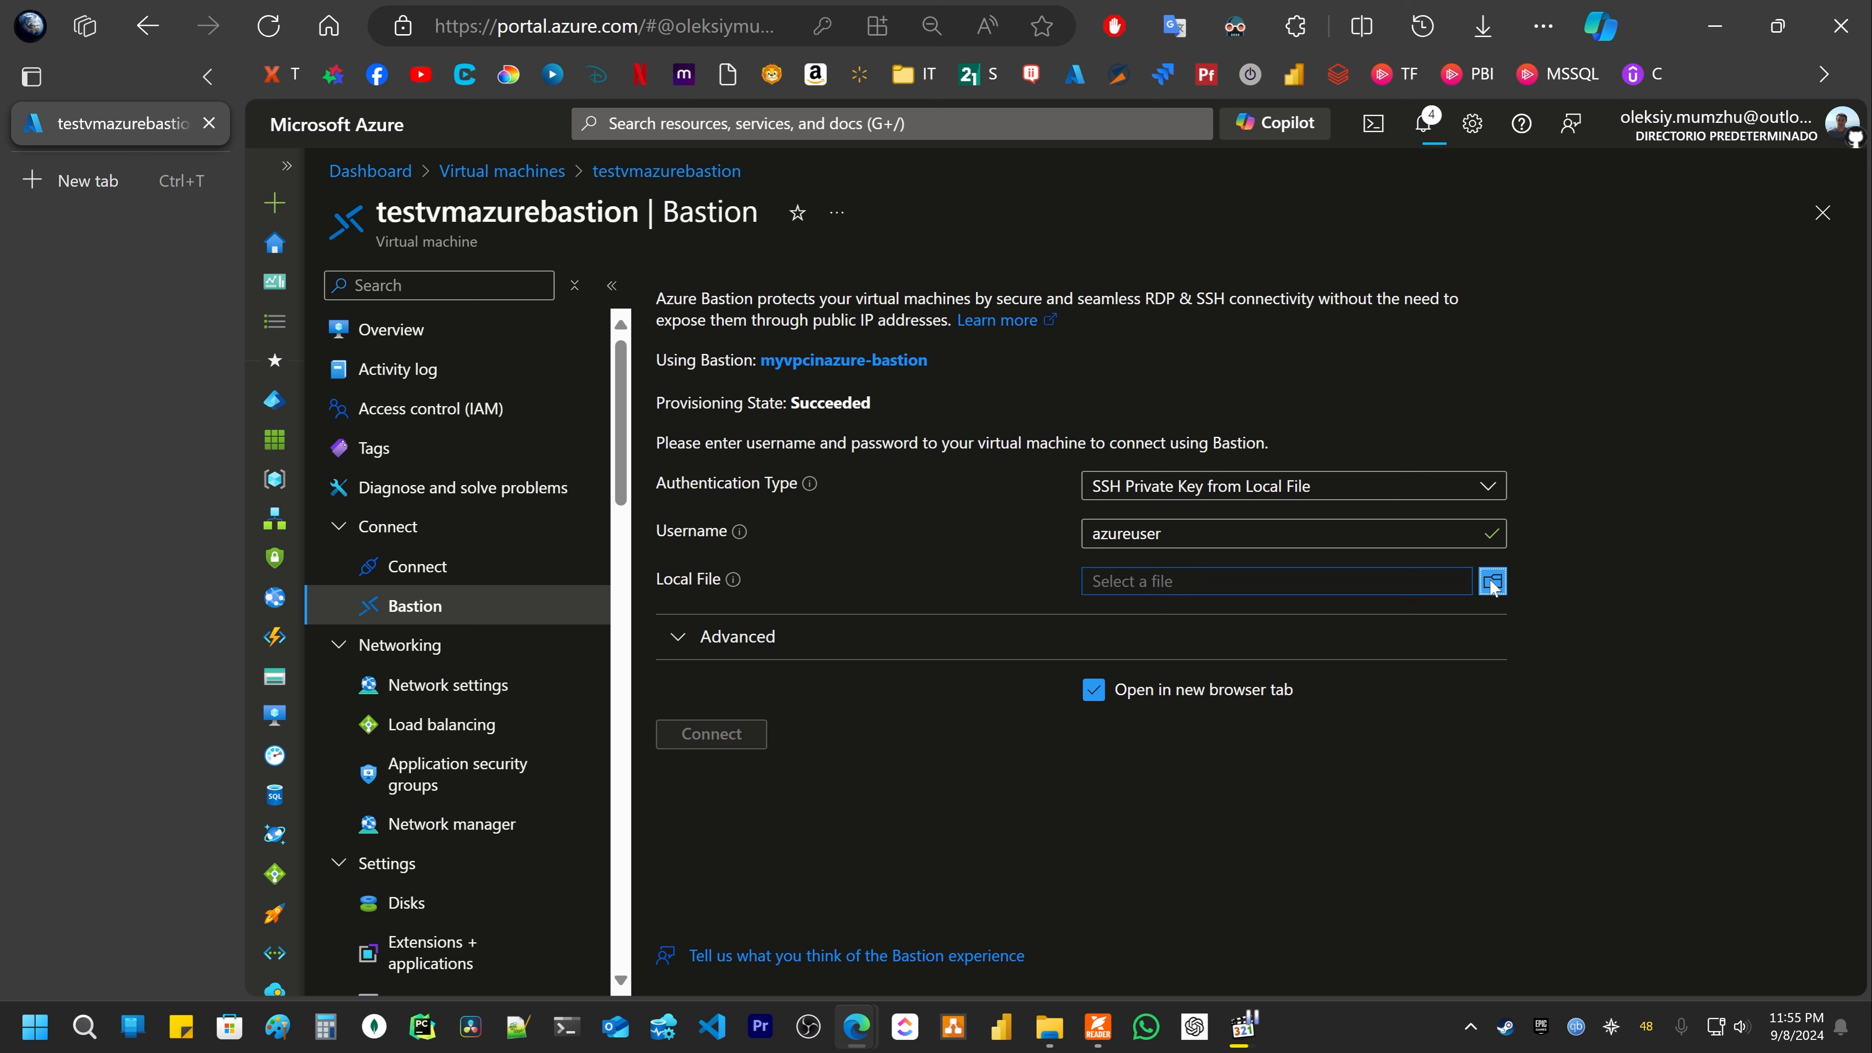
{"action": "double_click", "coordinate": [279, 171]}
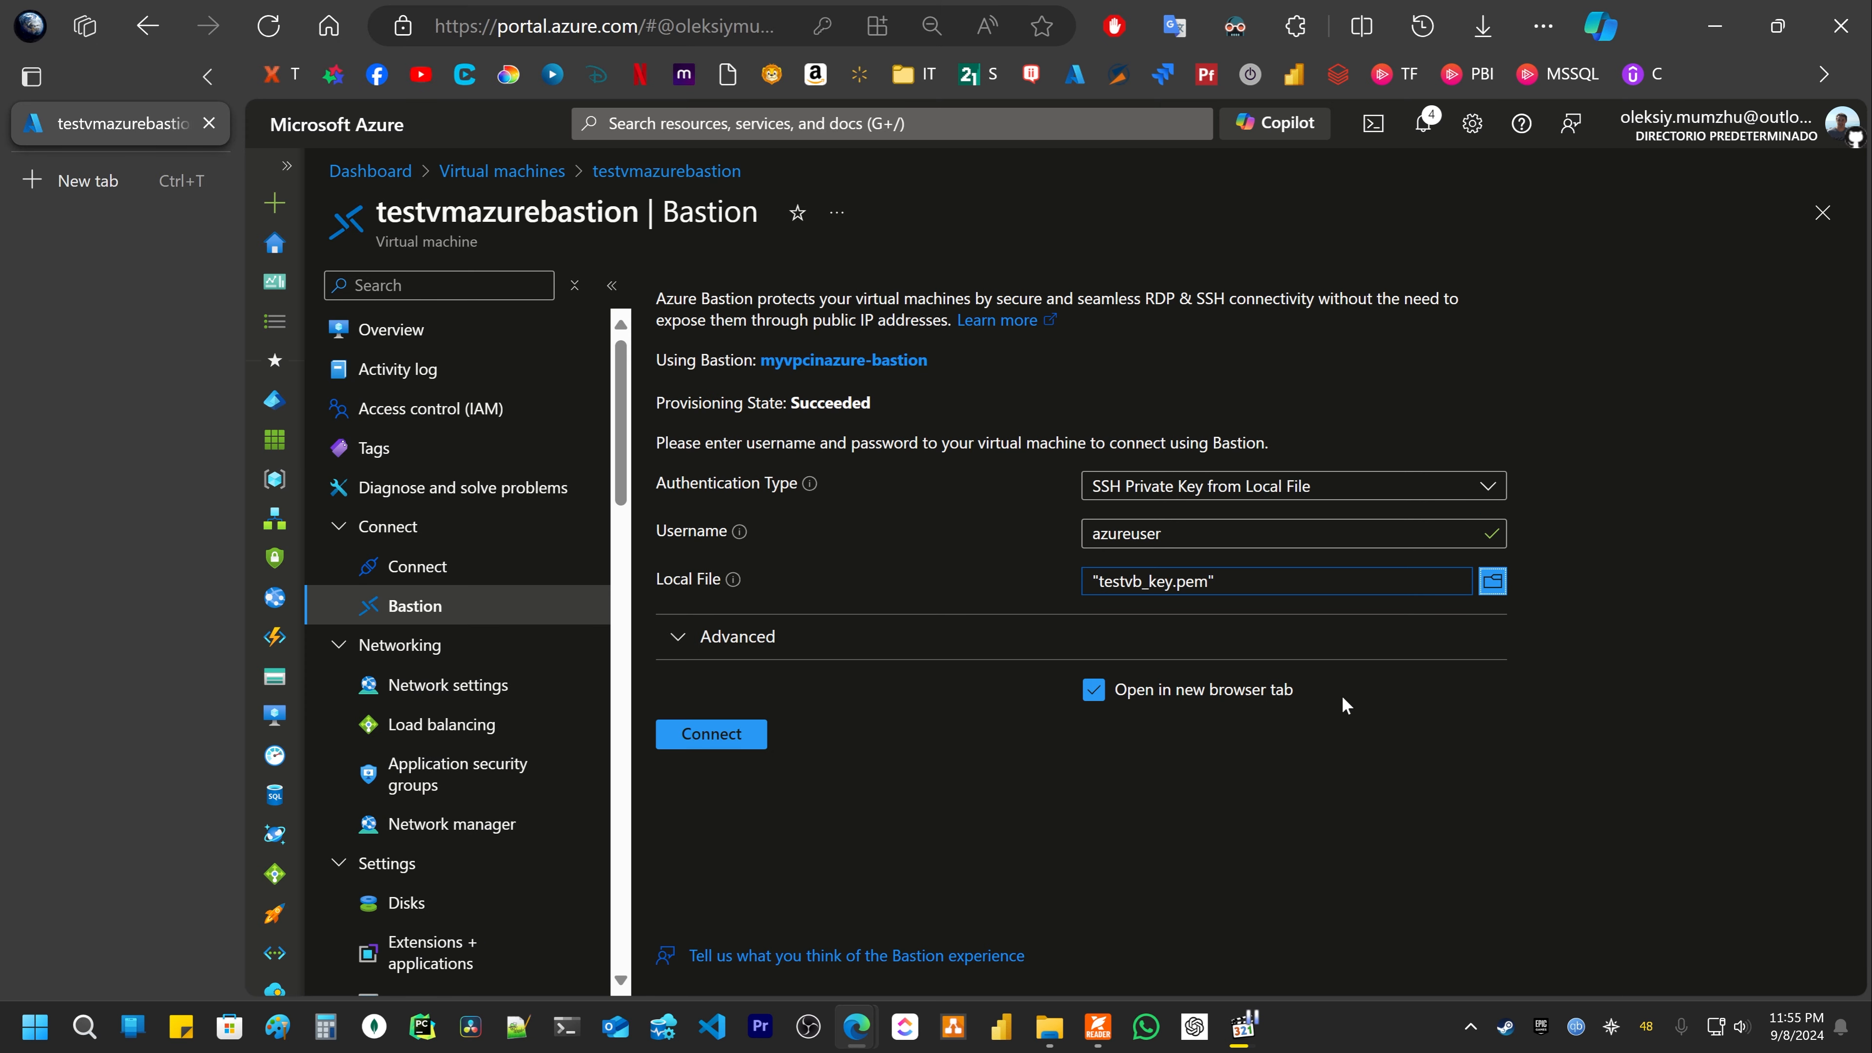
{"action": "left_click", "coordinate": [703, 736]}
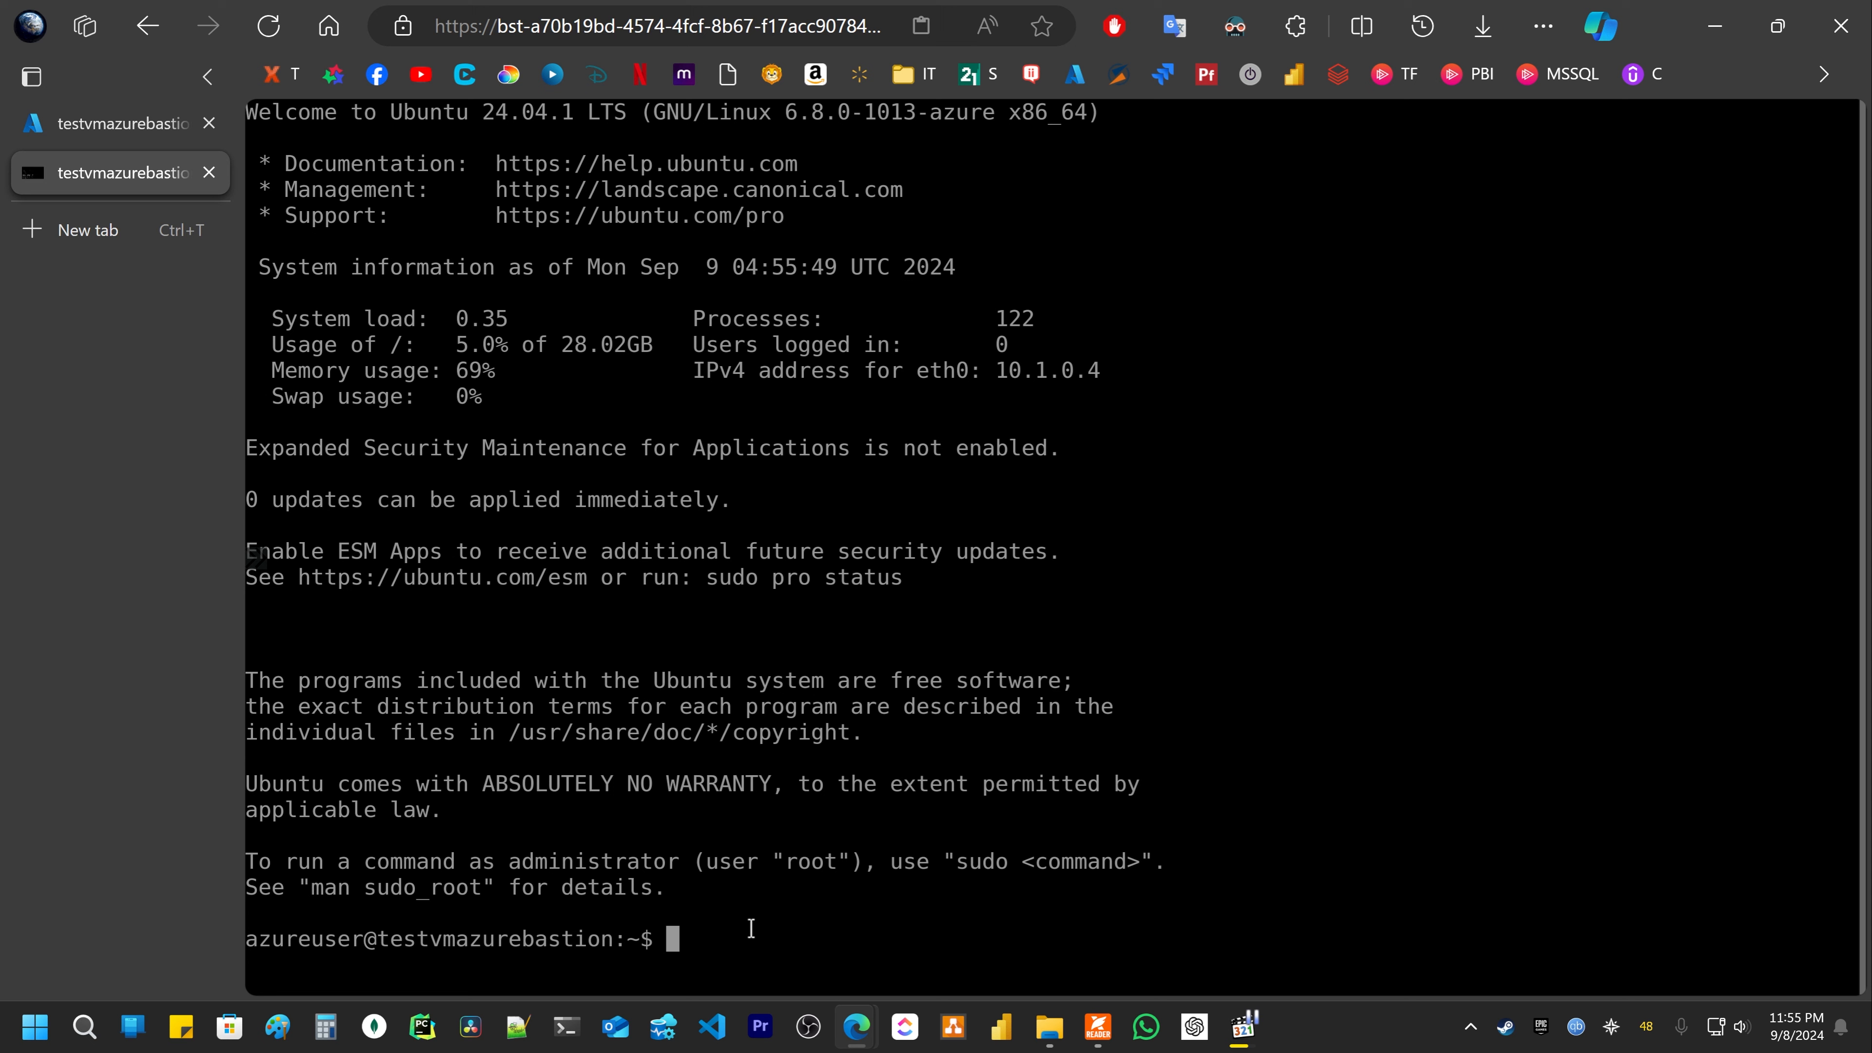
Step: Examine the welcome output in the Ubuntu terminal session and return to the Bastion connection page of testvmazurebastion
{"action": "left_click_drag", "start_coordinate": [746, 937], "coordinate": [472, 403]}
{"action": "left_click", "coordinate": [513, 395]}
{"action": "left_click", "coordinate": [103, 123]}
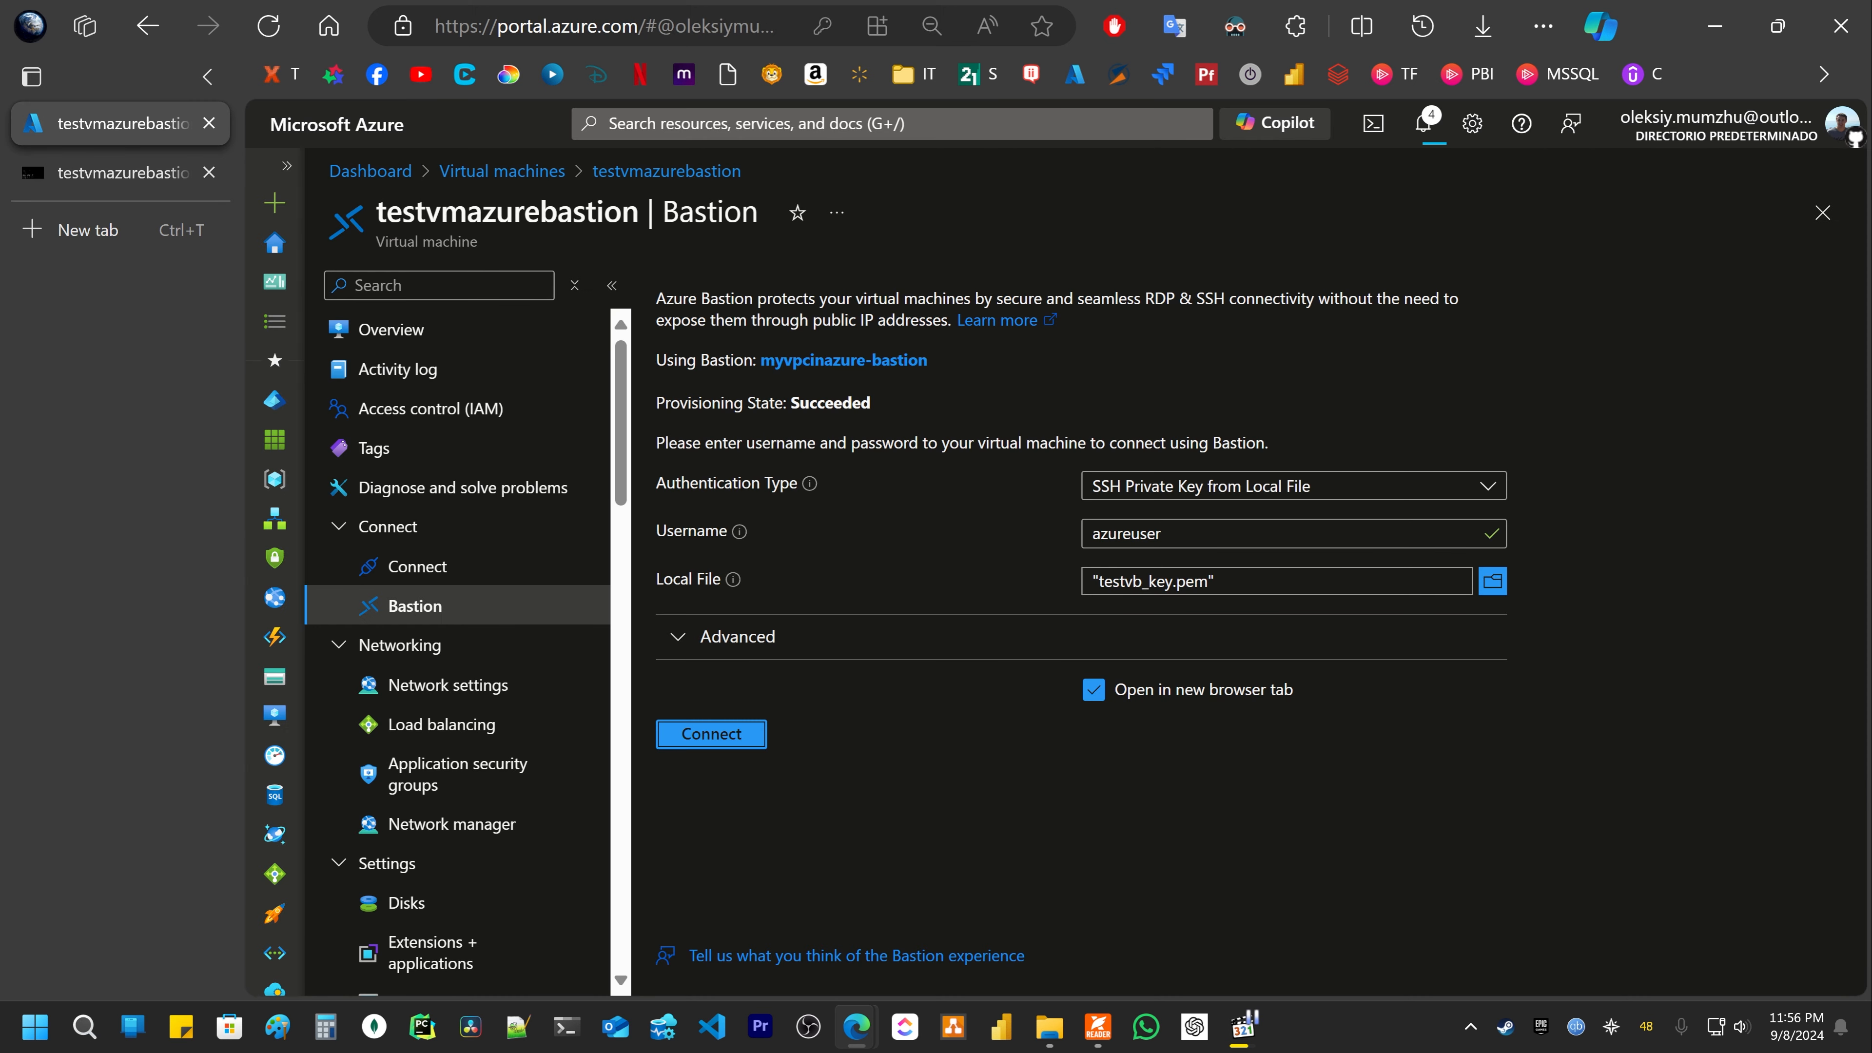
{"action": "left_click_drag", "start_coordinate": [641, 213], "coordinate": [375, 214]}
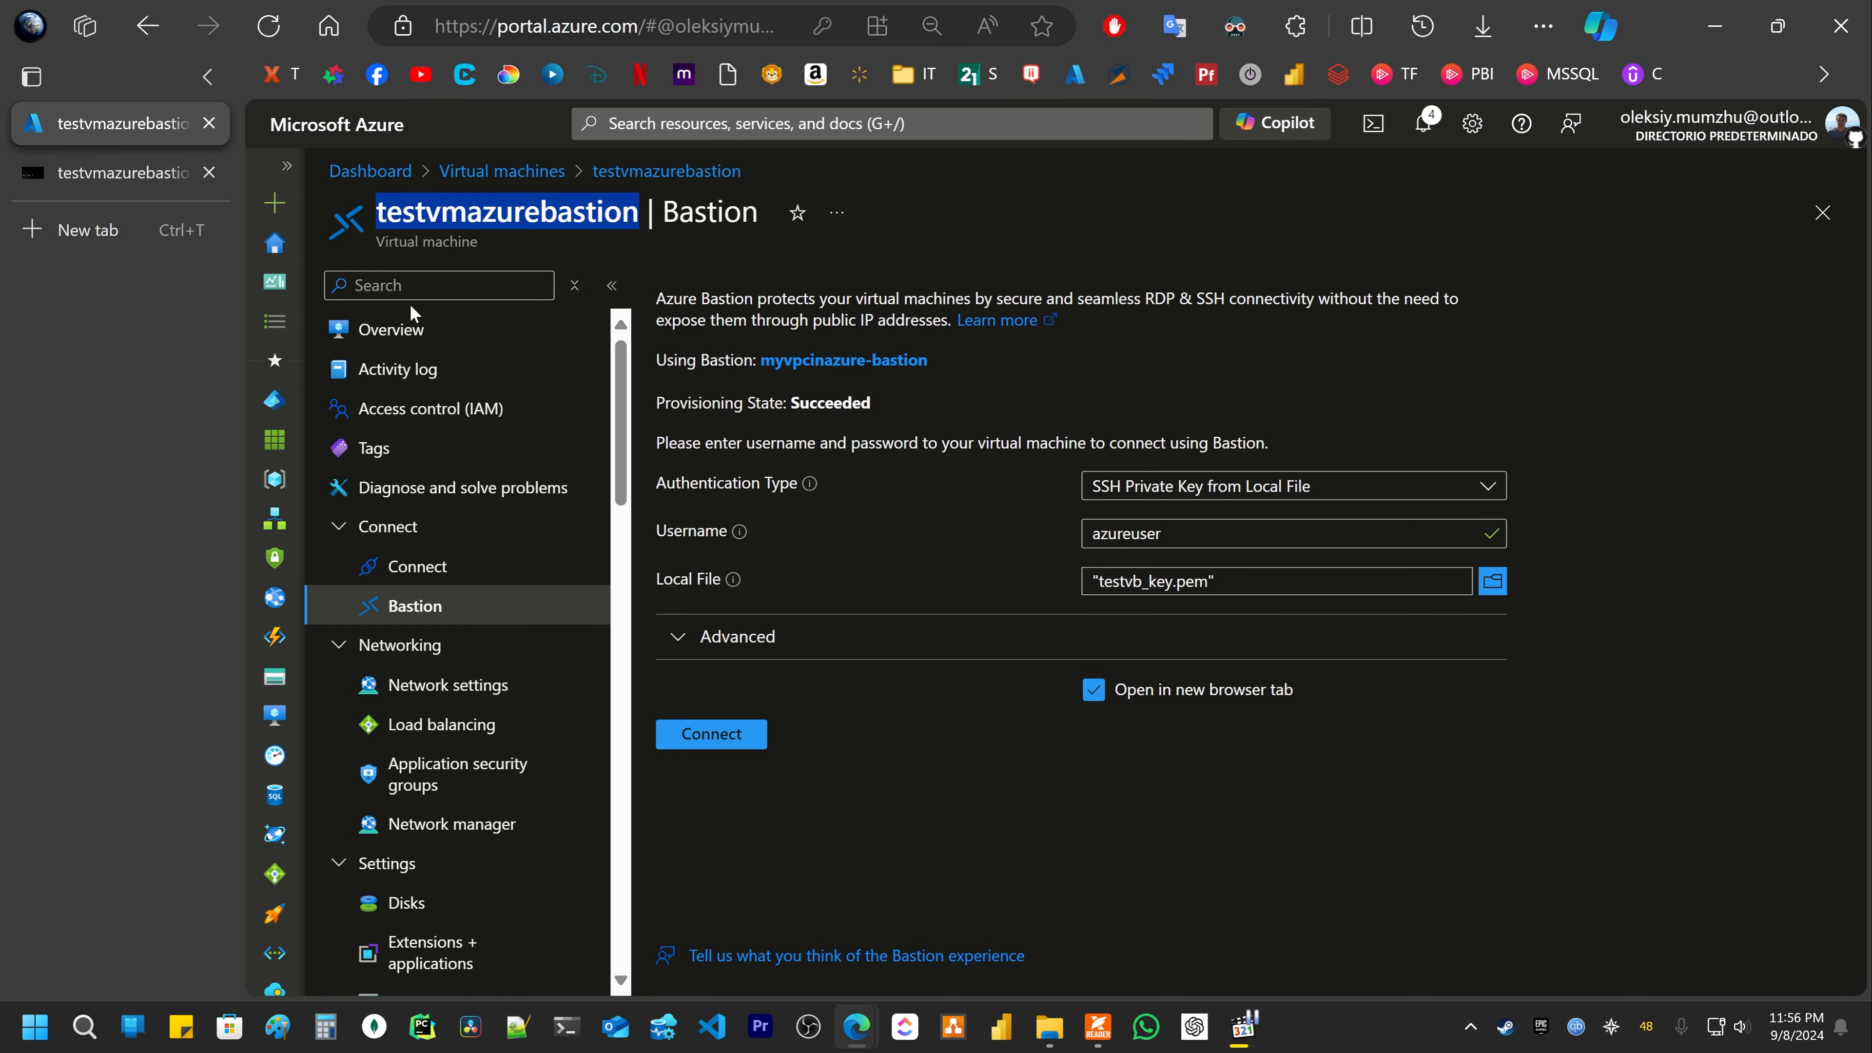
{"action": "left_click", "coordinate": [870, 528]}
{"action": "double_click", "coordinate": [710, 213]}
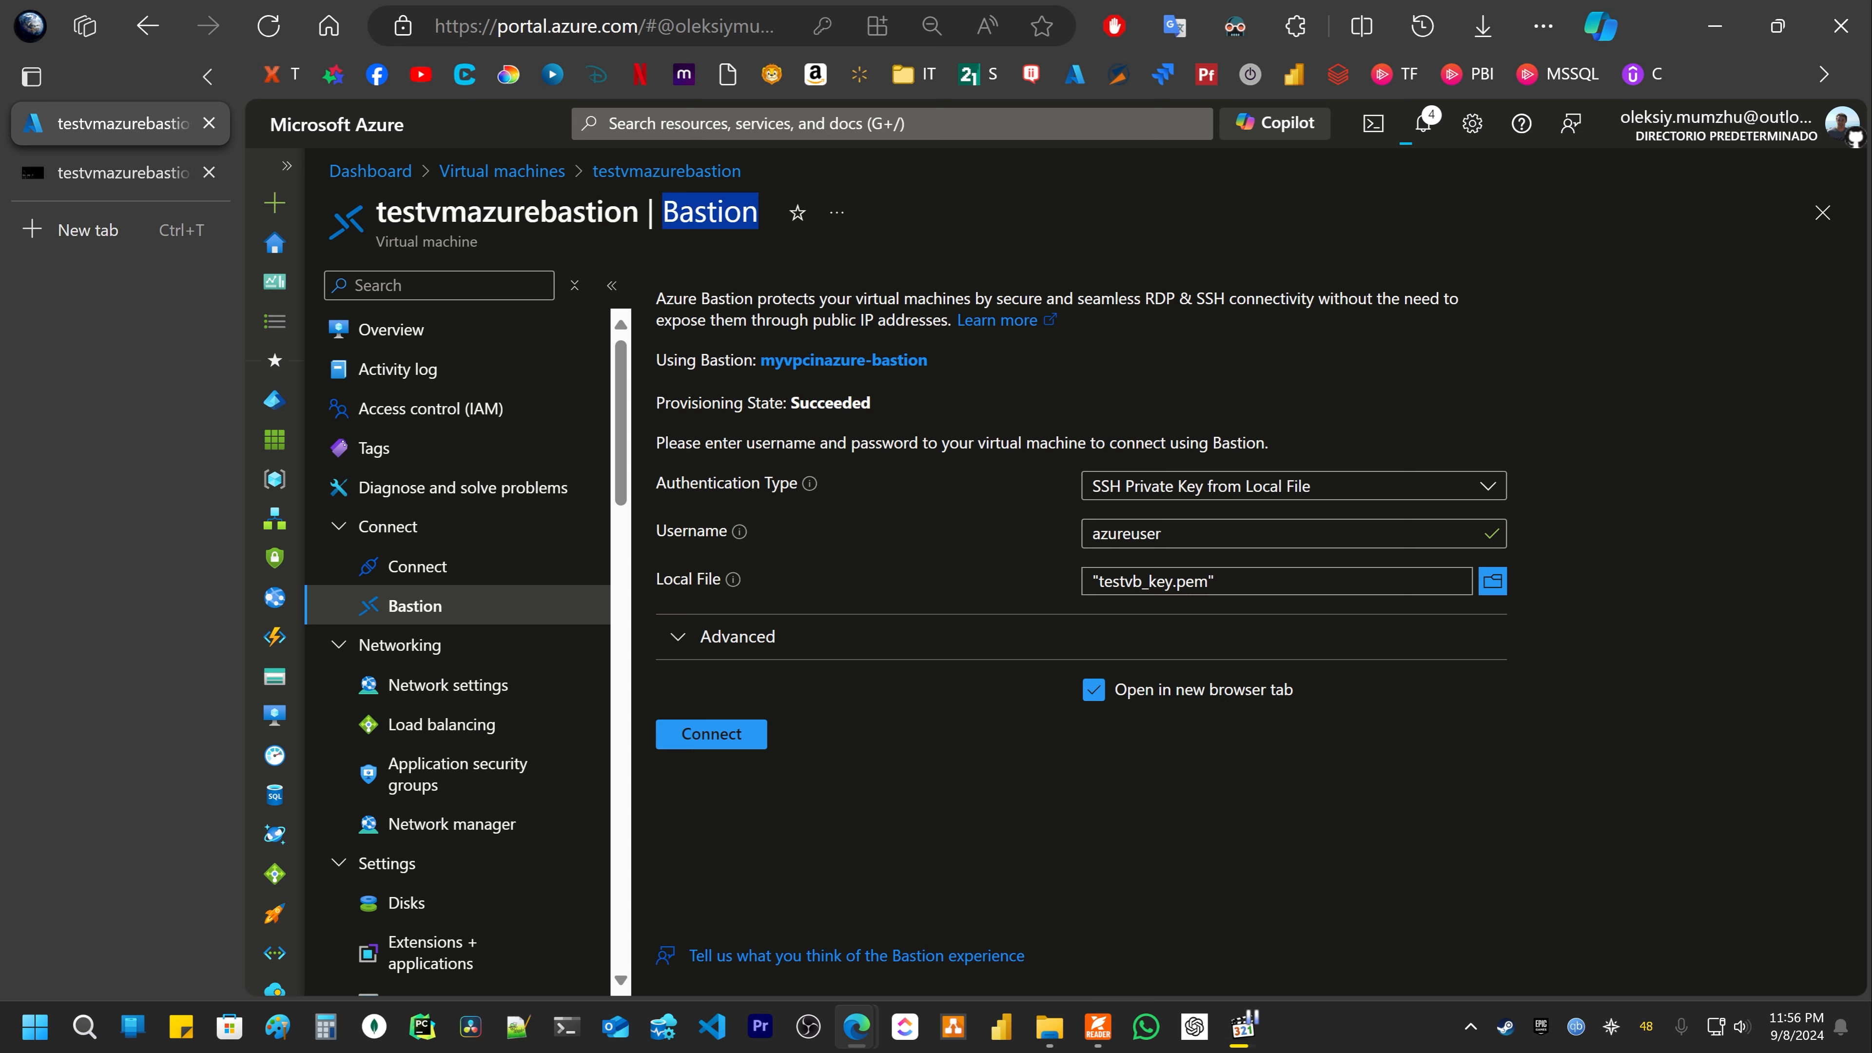